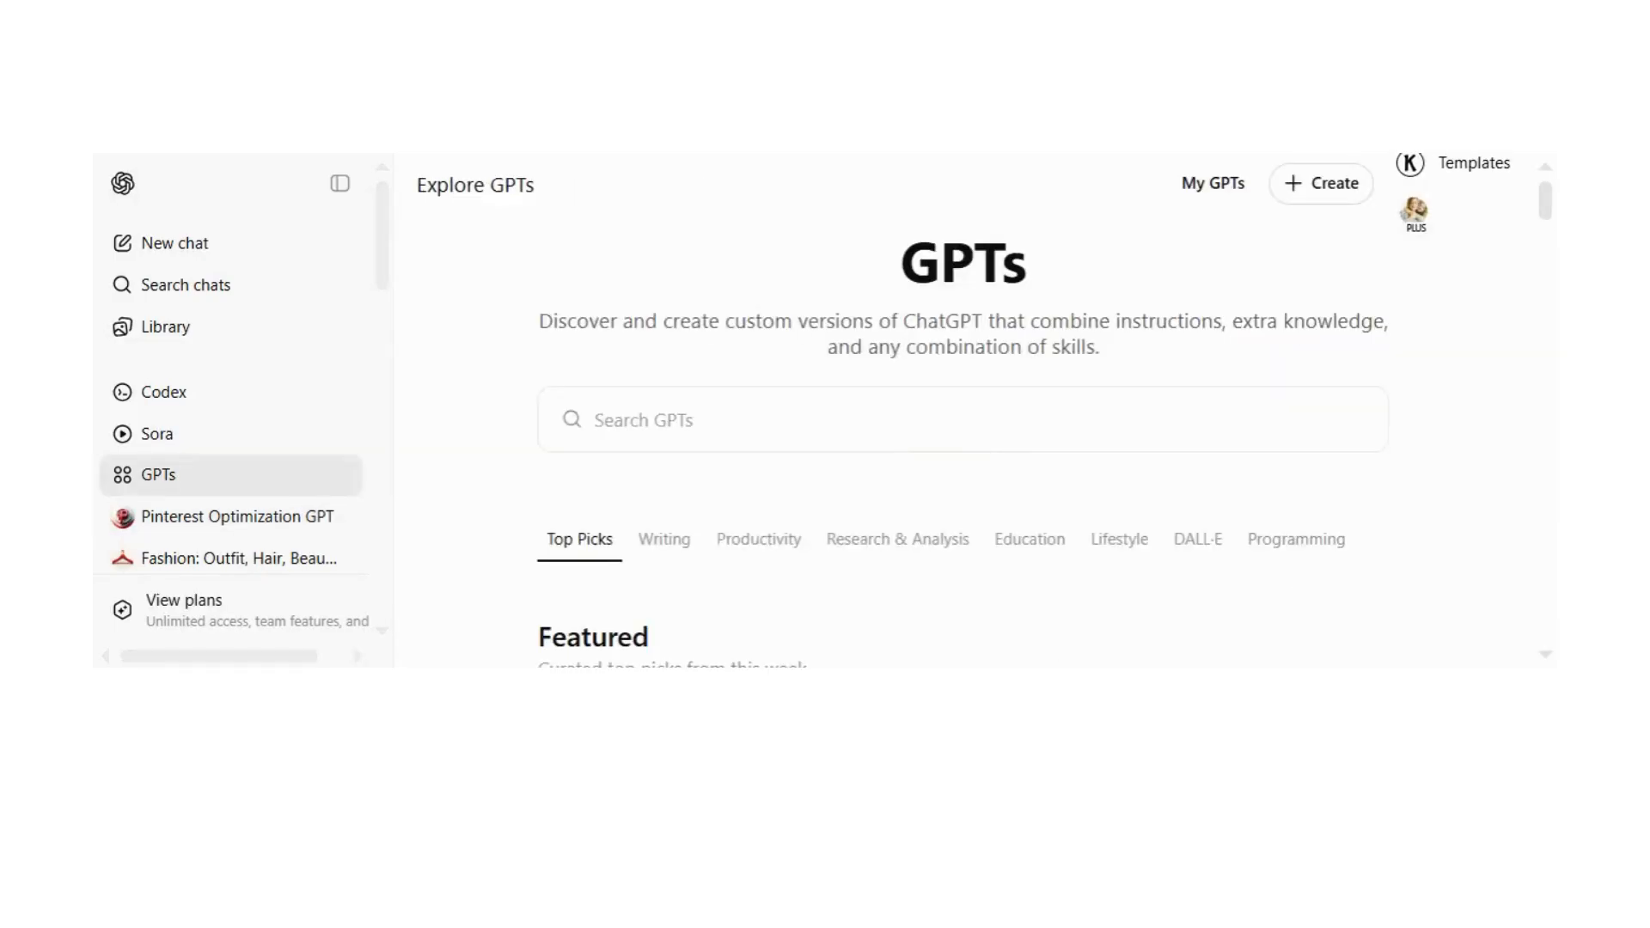
Step: Search the GPT directory for "pinterest" and open the Pinterest Optimization GPT
left_click(687, 420)
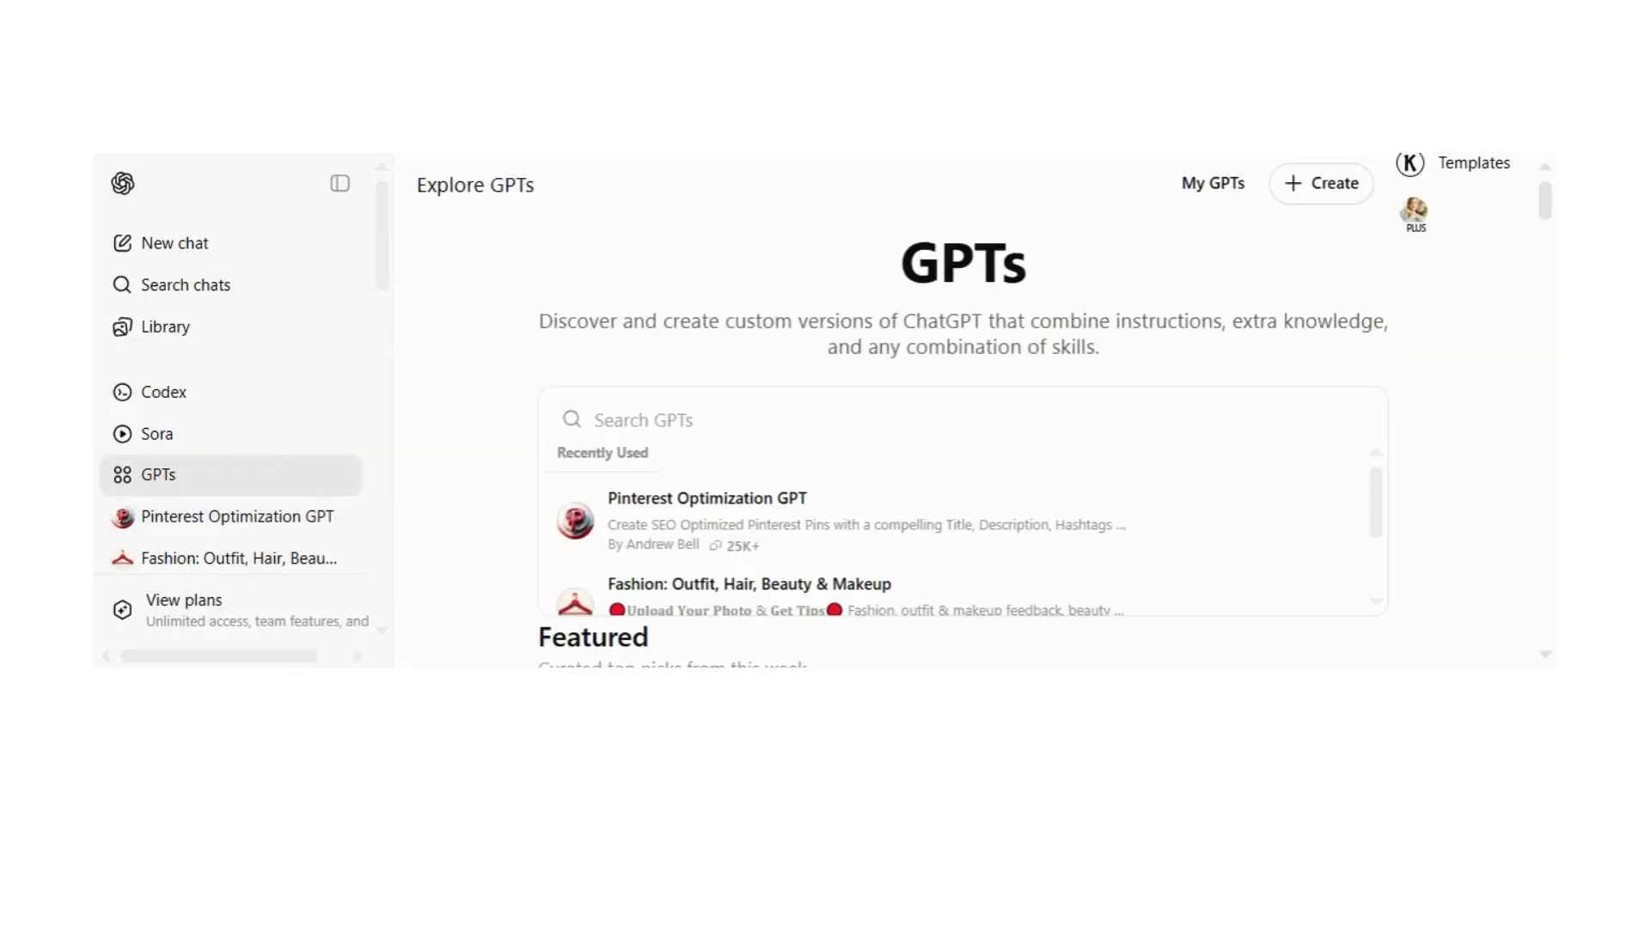
type("pinterest")
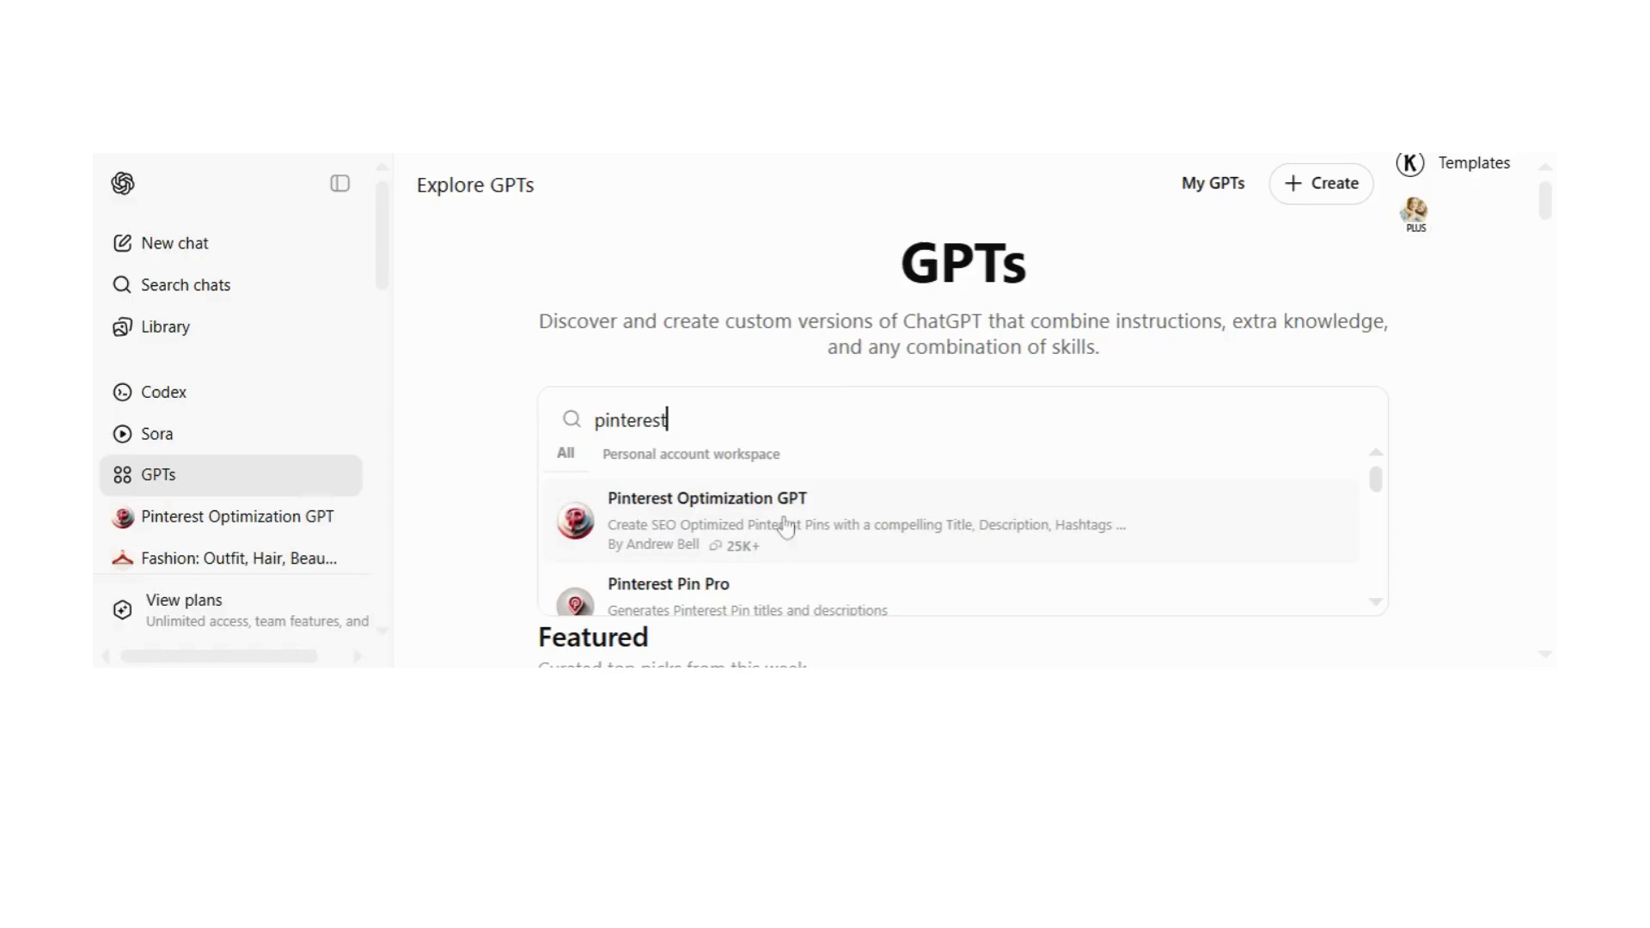
scroll(700, 568, "down", 2)
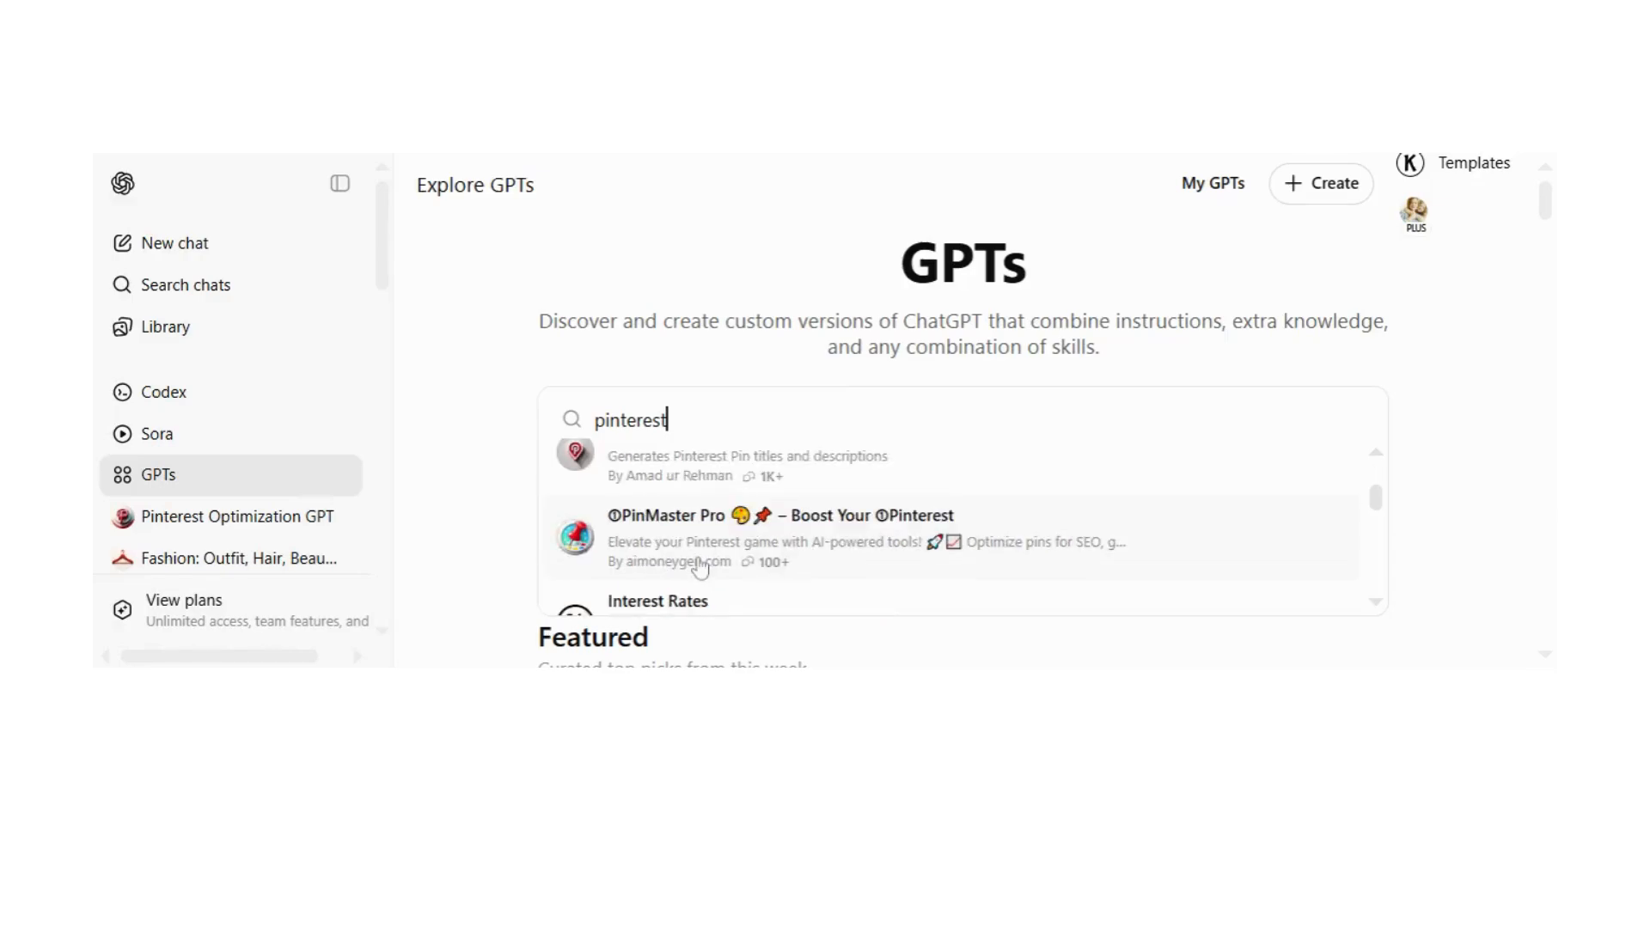
scroll(712, 507, "up", 2)
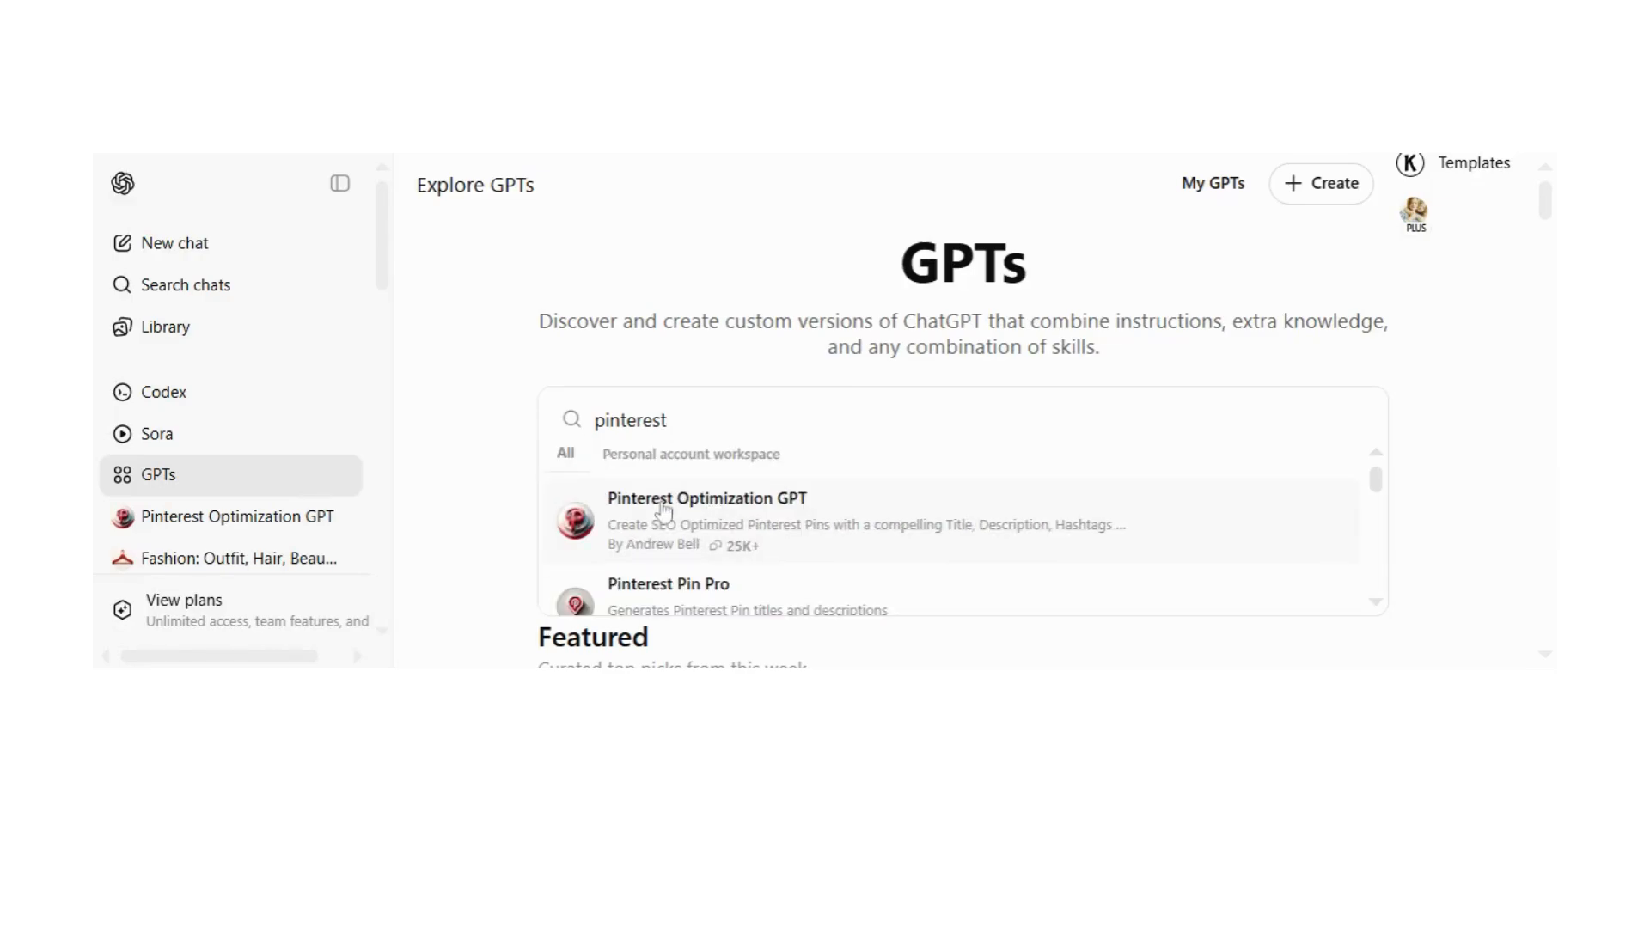
left_click(285, 531)
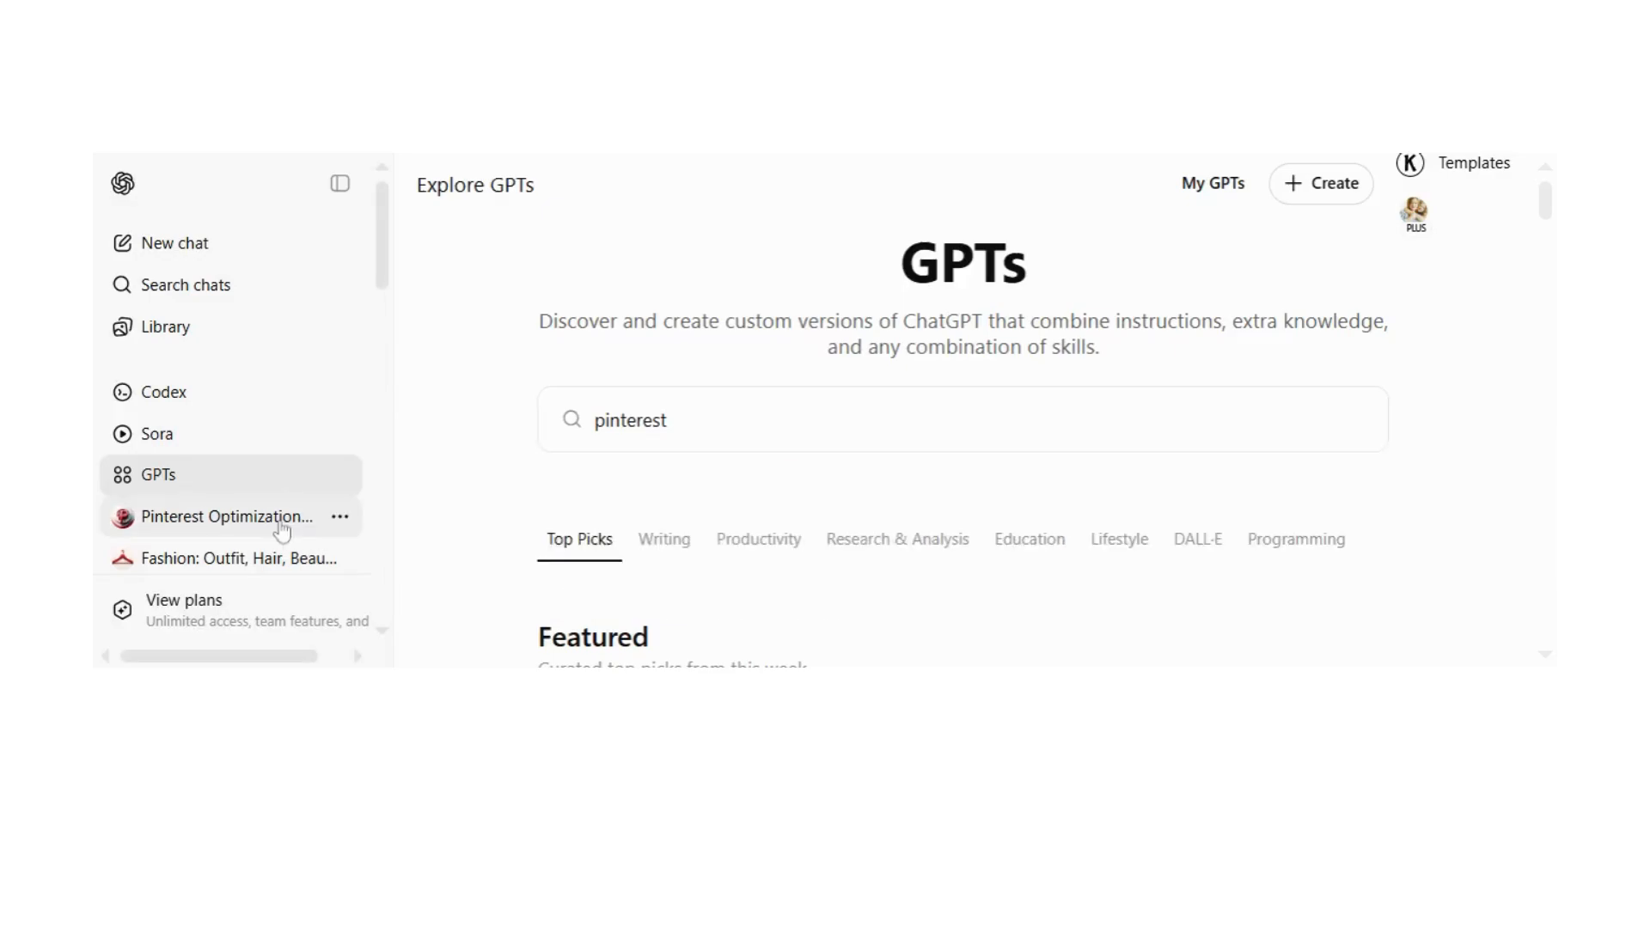
left_click(283, 531)
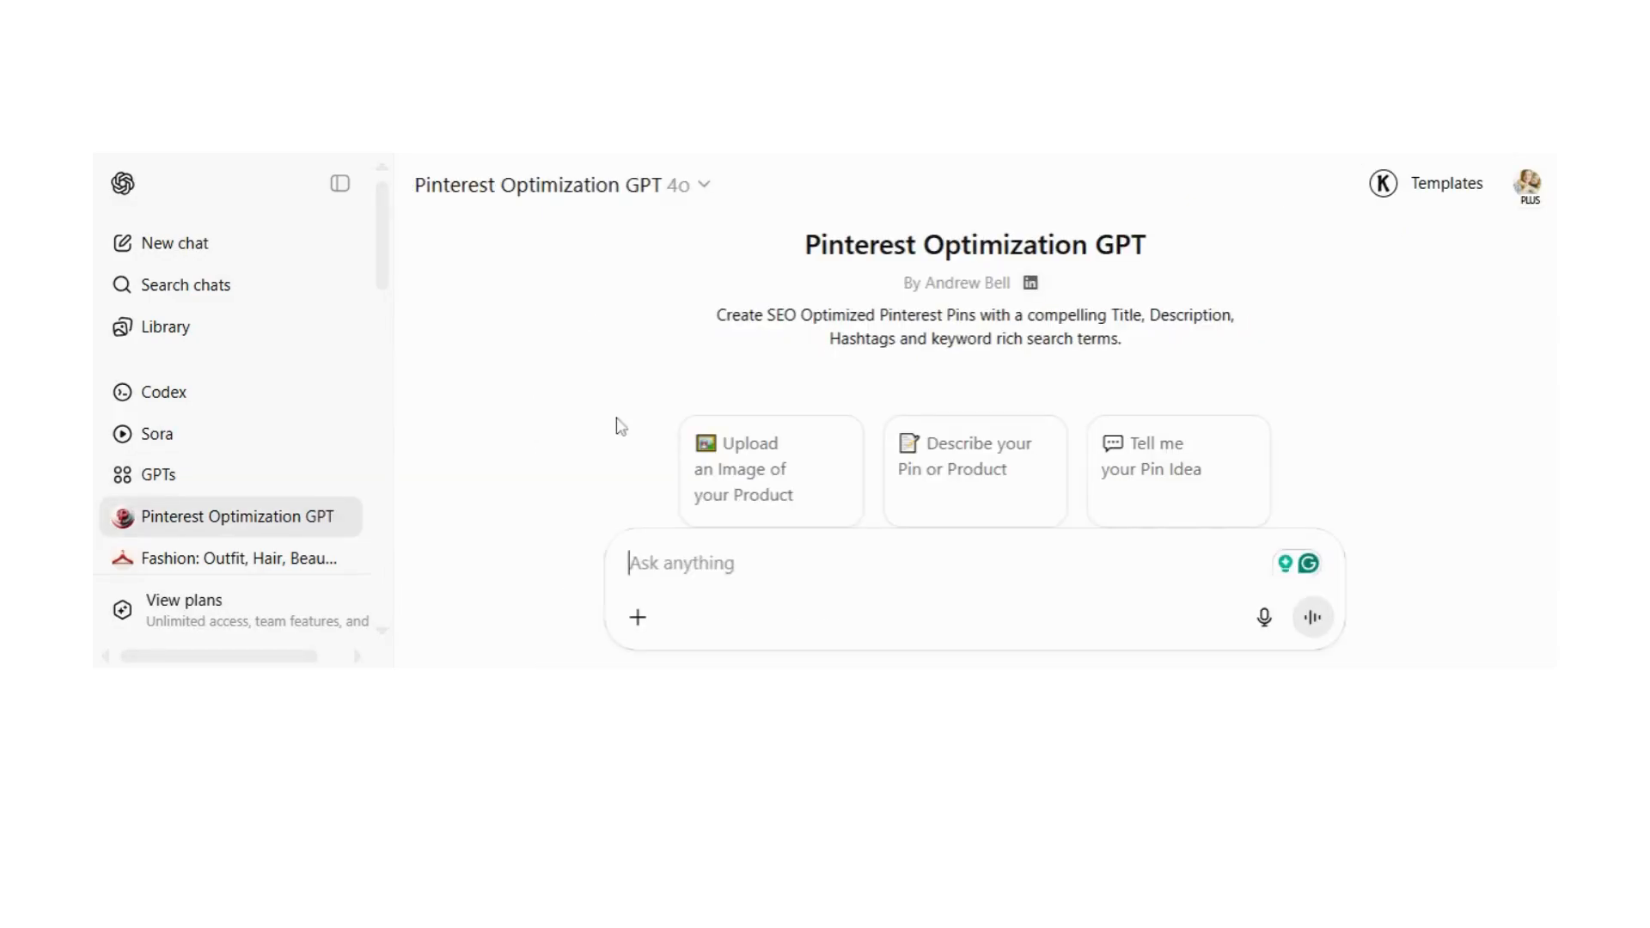
Step: Open the earlier chat about the summer movie night projector pin and go to its first message
scroll(247, 401, "down", 4)
scroll(249, 404, "down", 4)
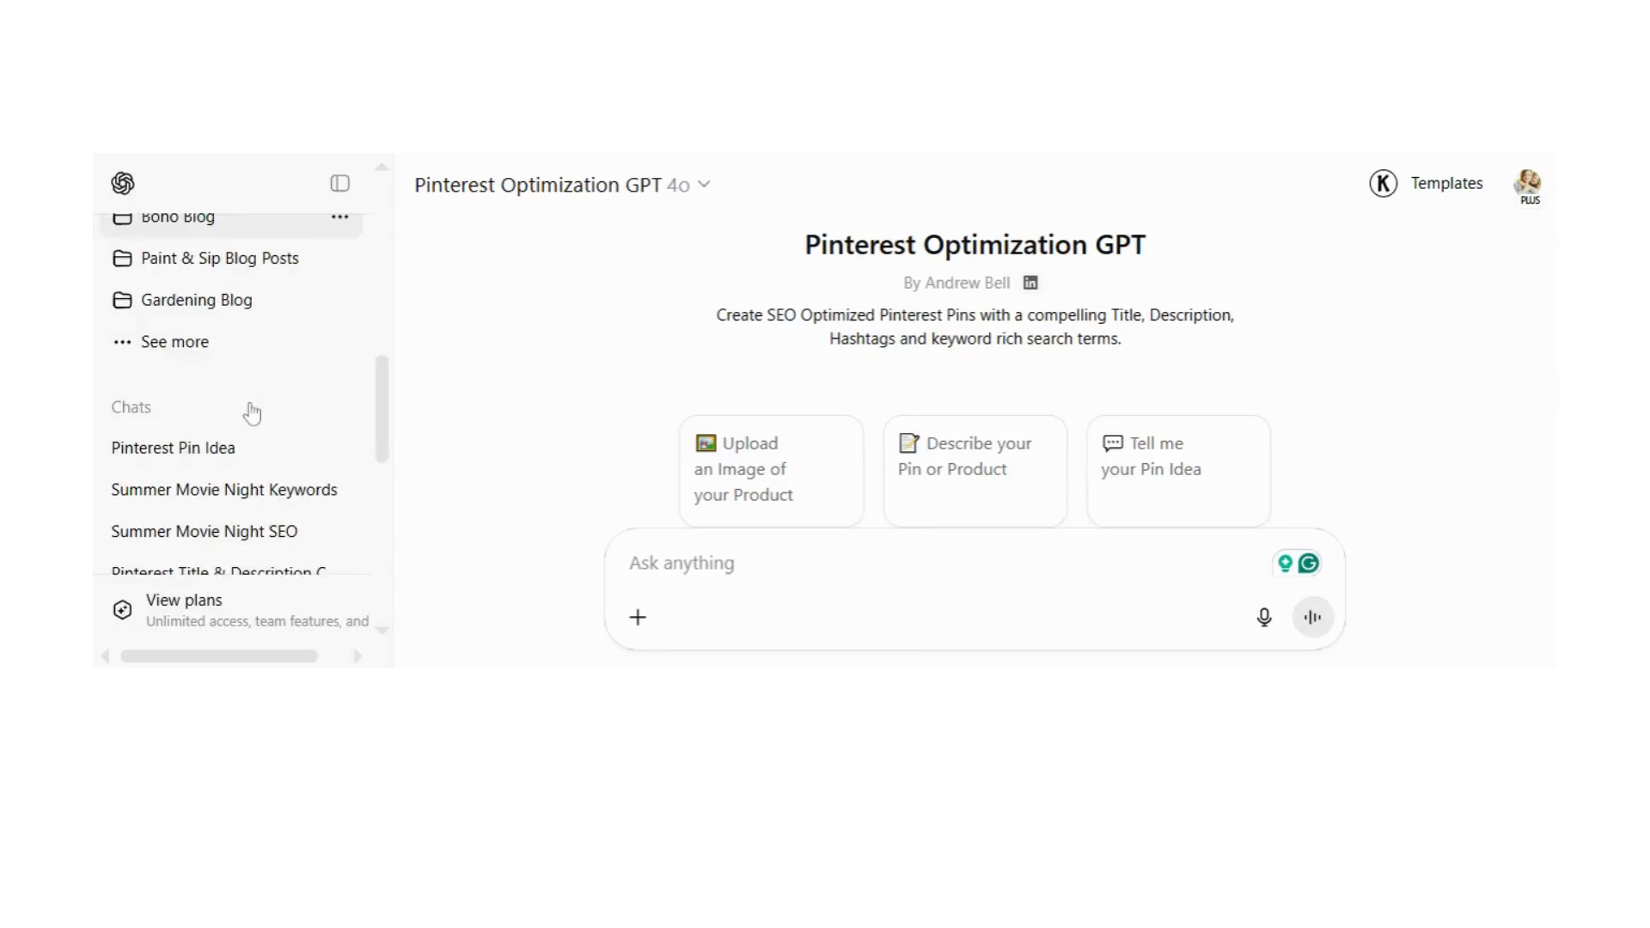
scroll(252, 414, "down", 2)
left_click(217, 306)
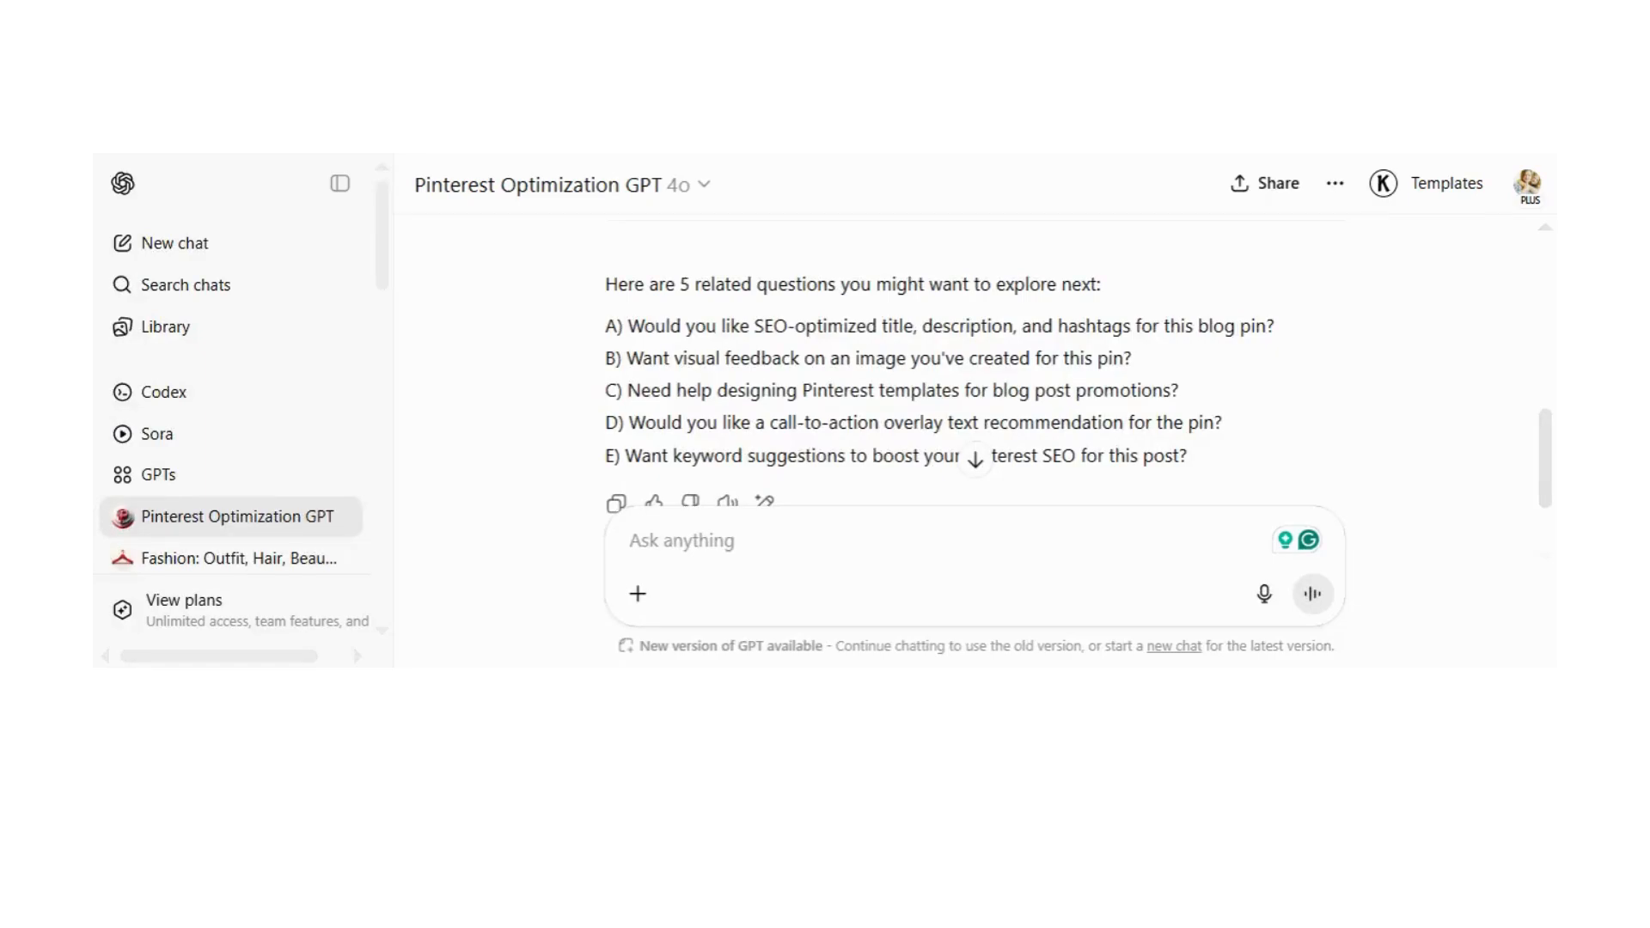
scroll(974, 361, "up", 4)
scroll(975, 361, "up", 2)
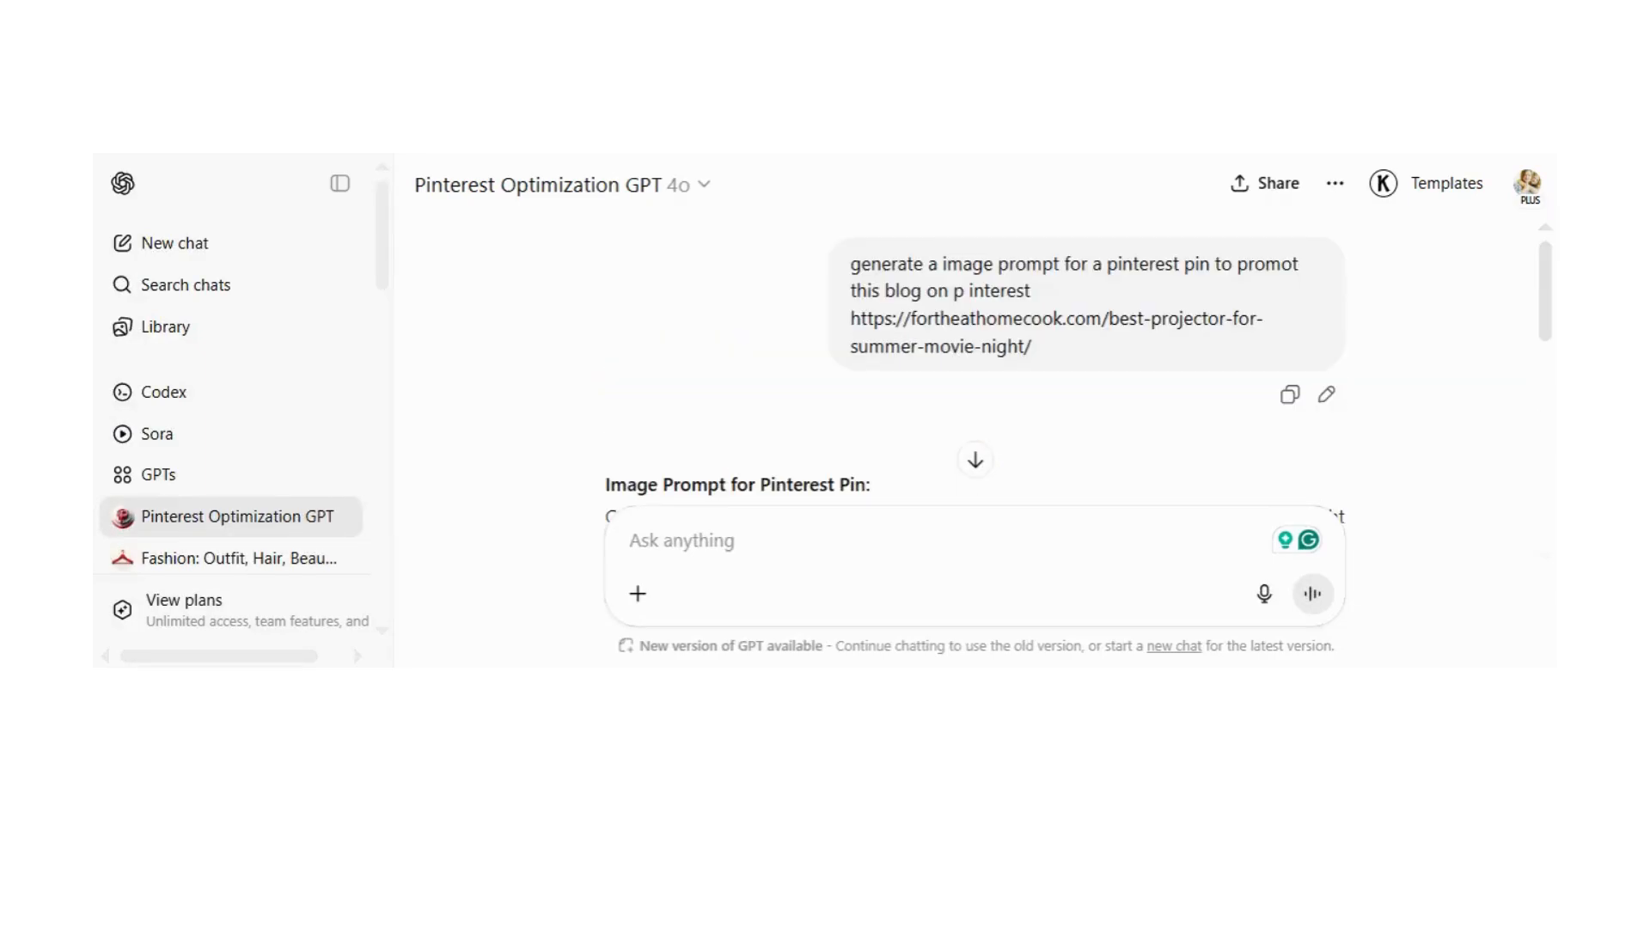
Step: Copy the blog post URL from the chat's first message
left_click_drag(851, 319, 1065, 361)
key("ctrl+c")
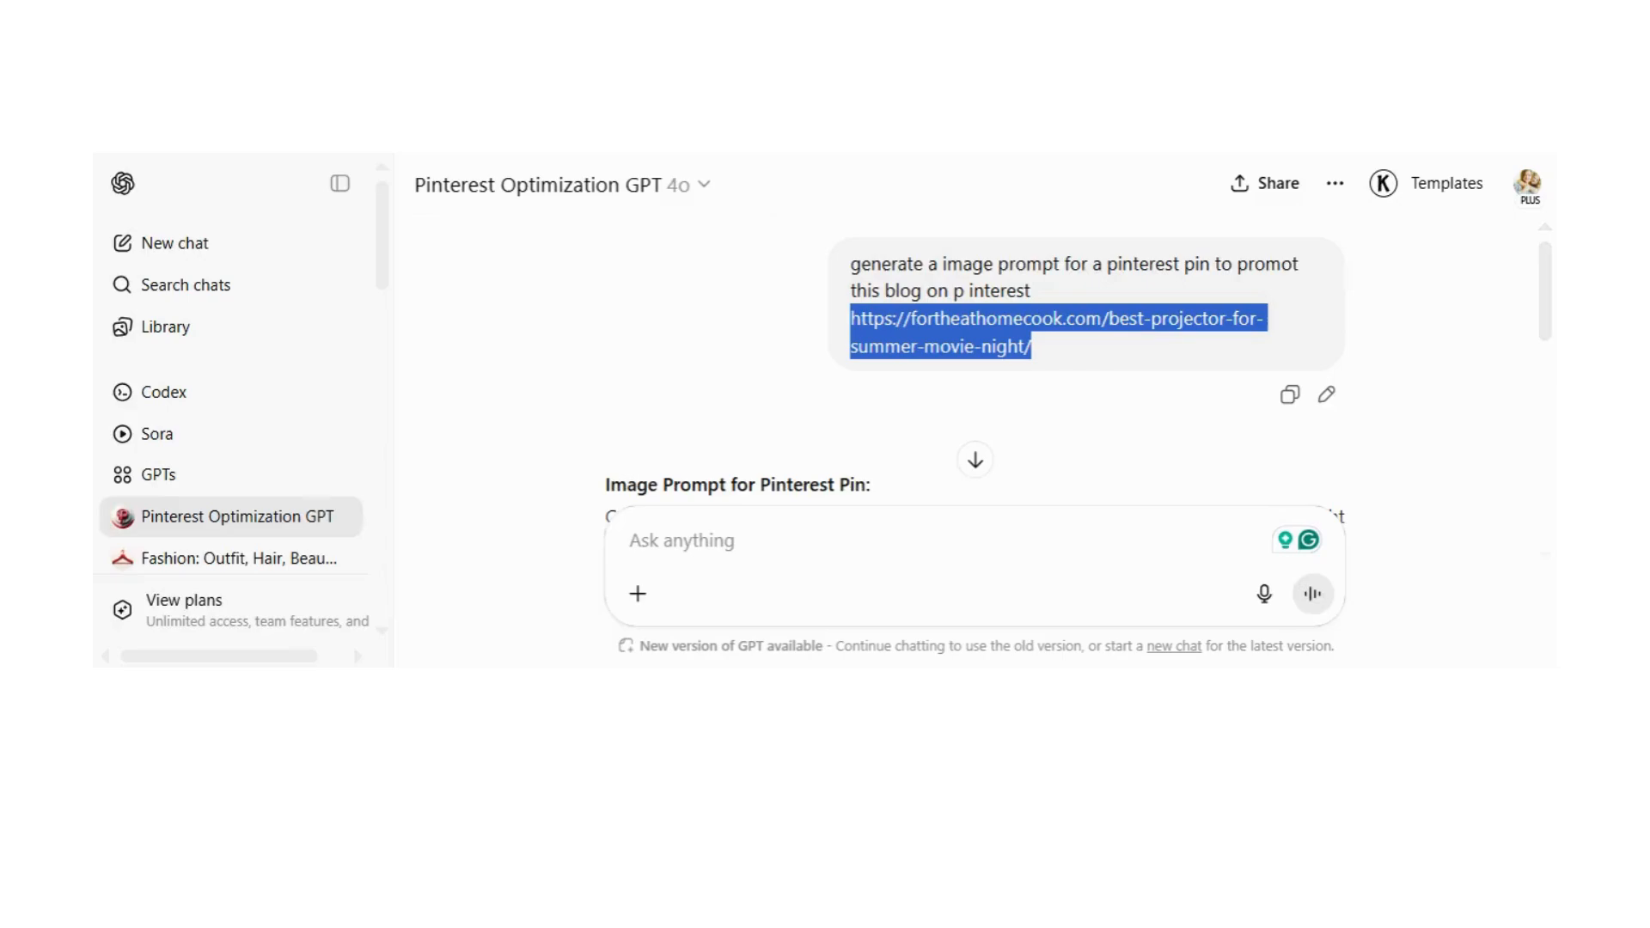
left_click(631, 541)
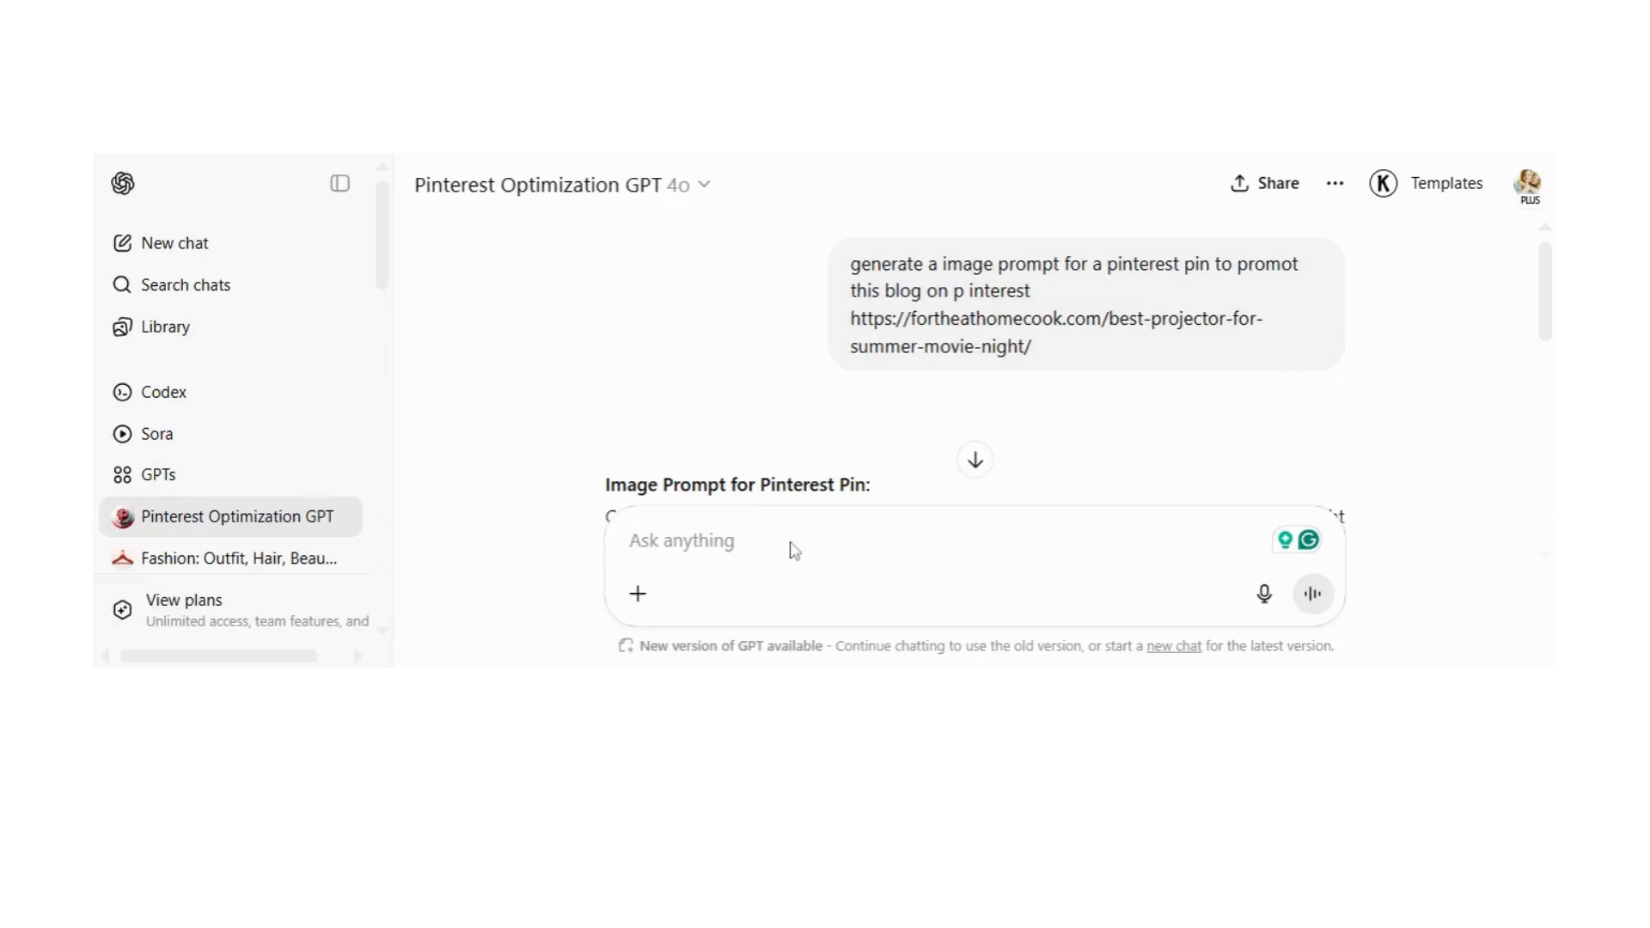
scroll(975, 387, "down", 2)
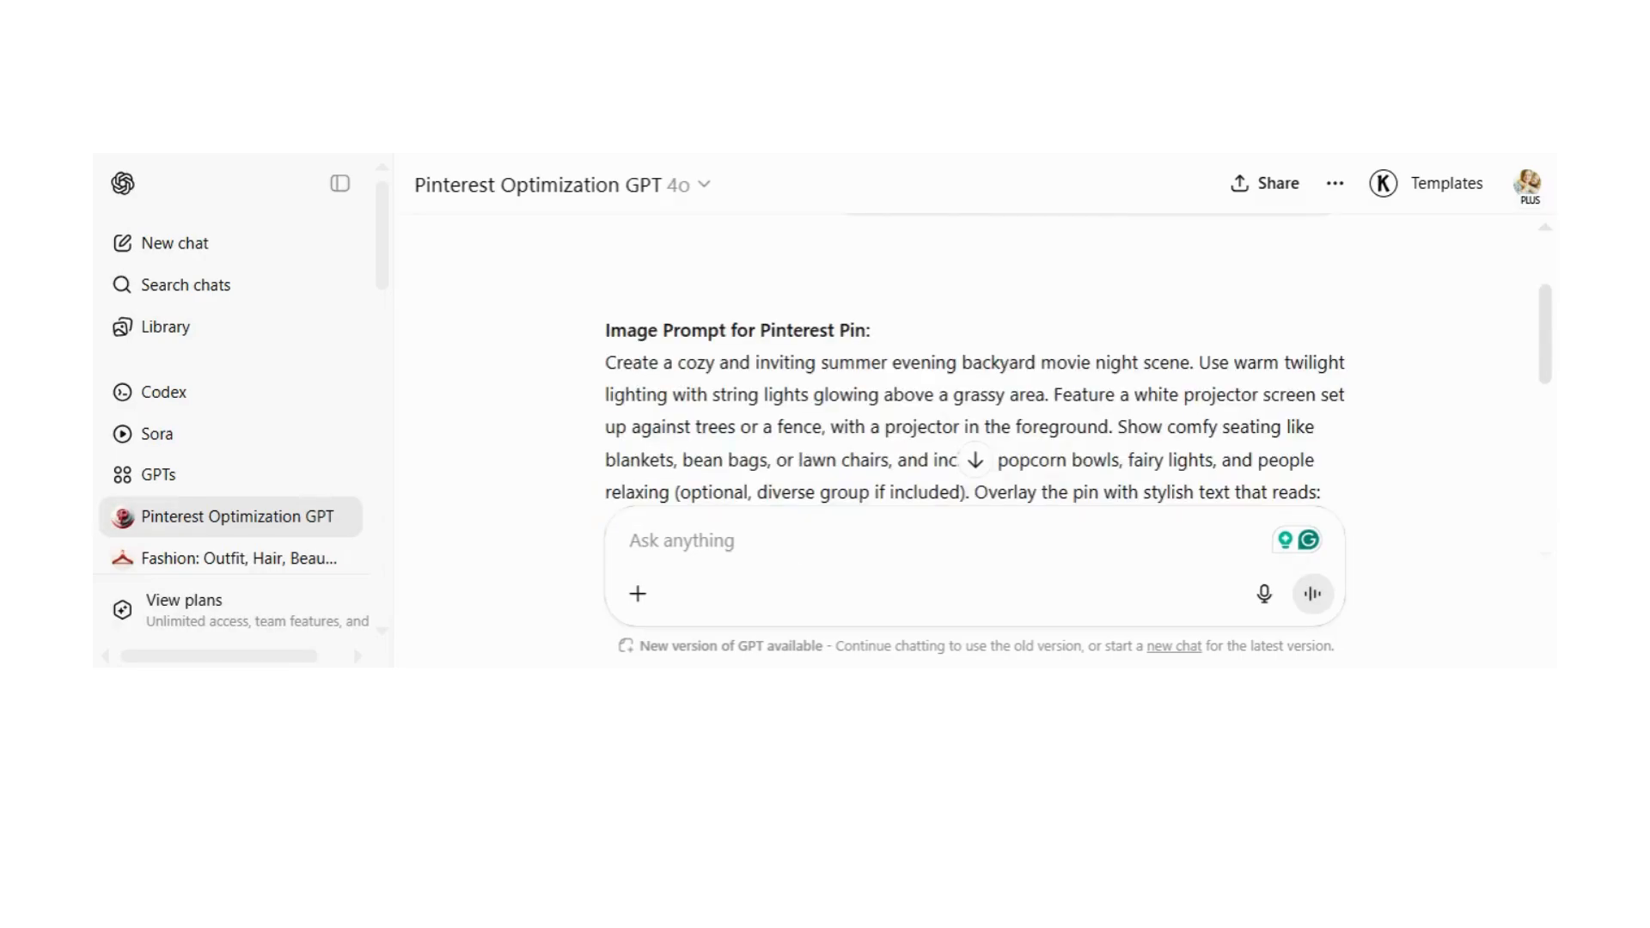
Step: Send the prompt "generate a pinterest pin to promote this blog post and add text over lay" followed by the copied blog URL
type("g")
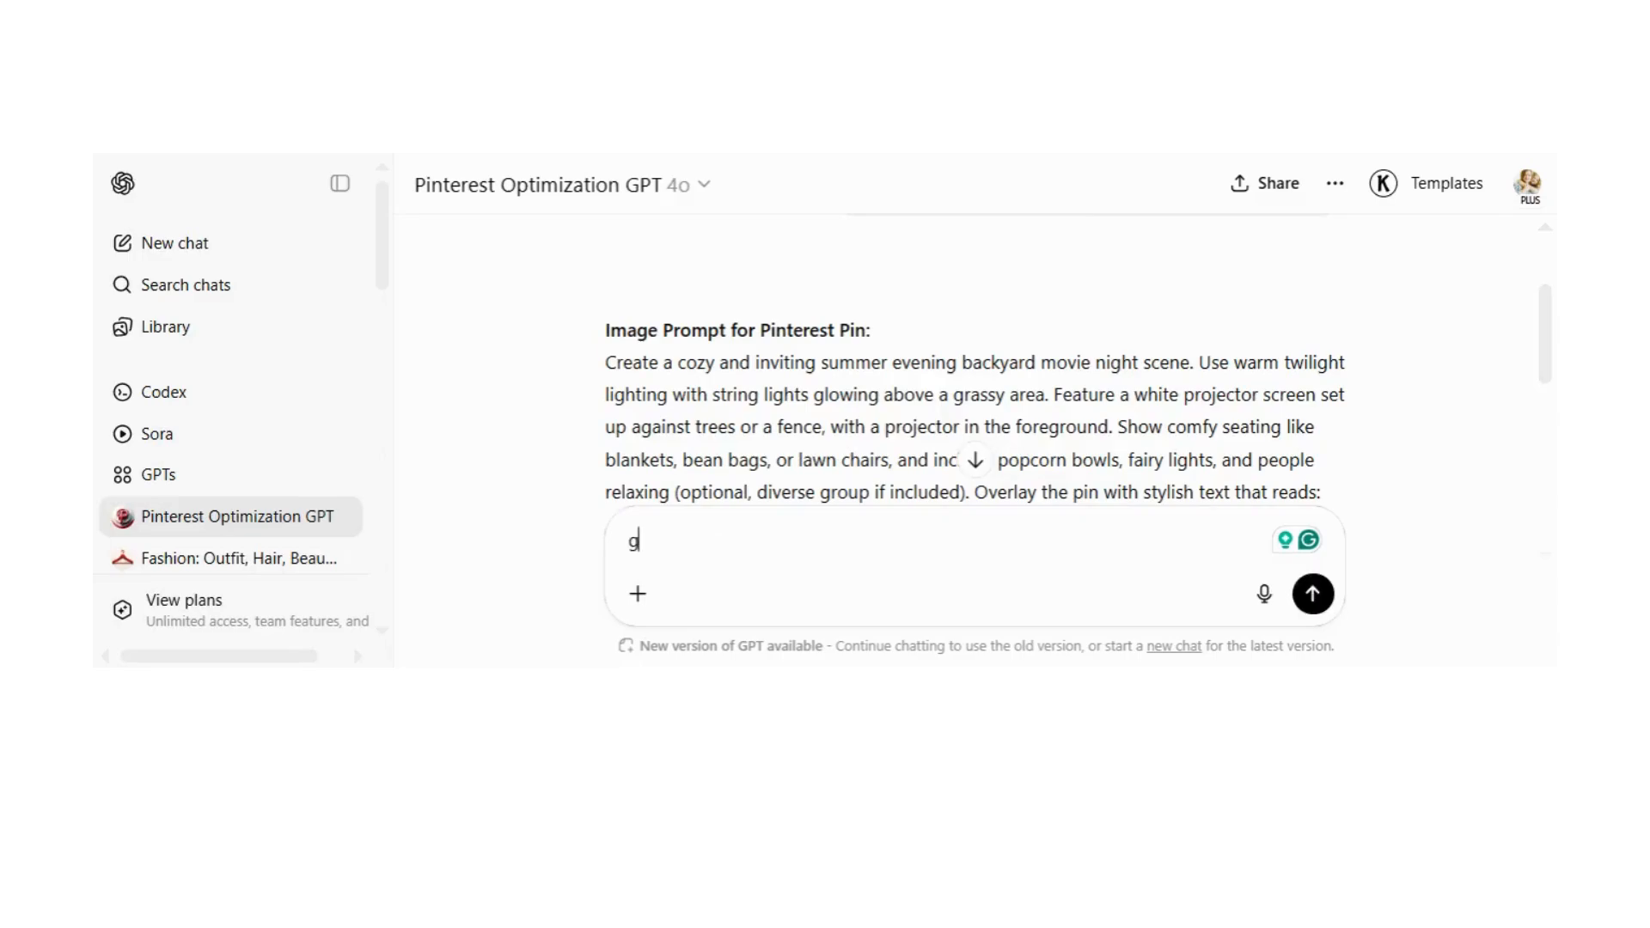
type("enerate a pinter")
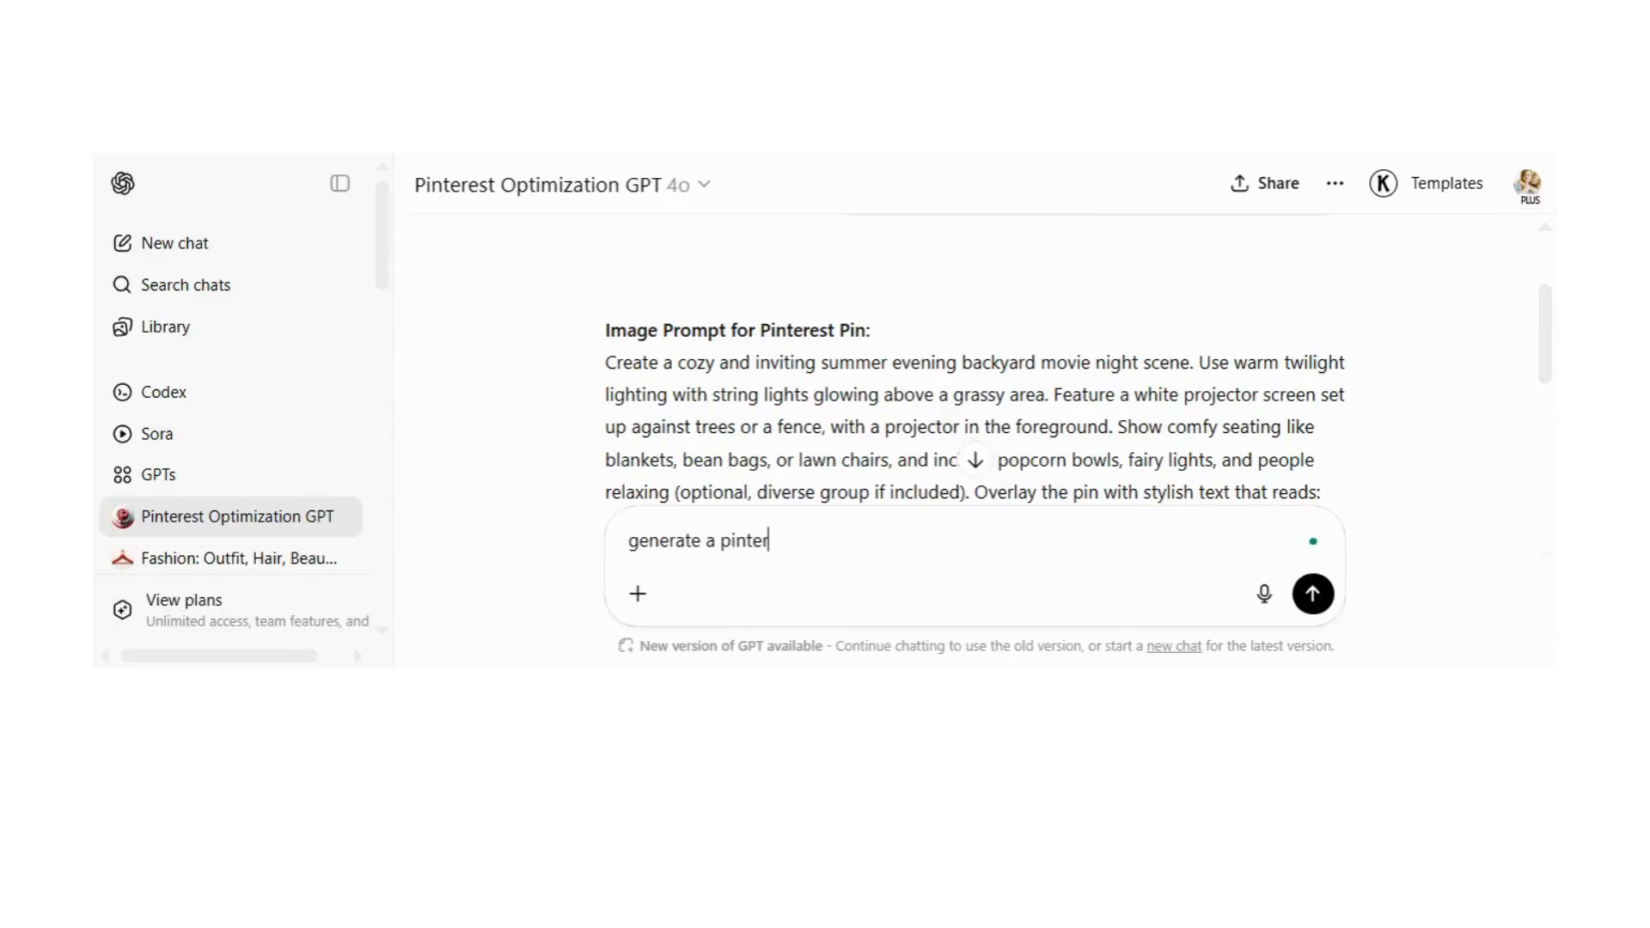
type("est pin to promote this")
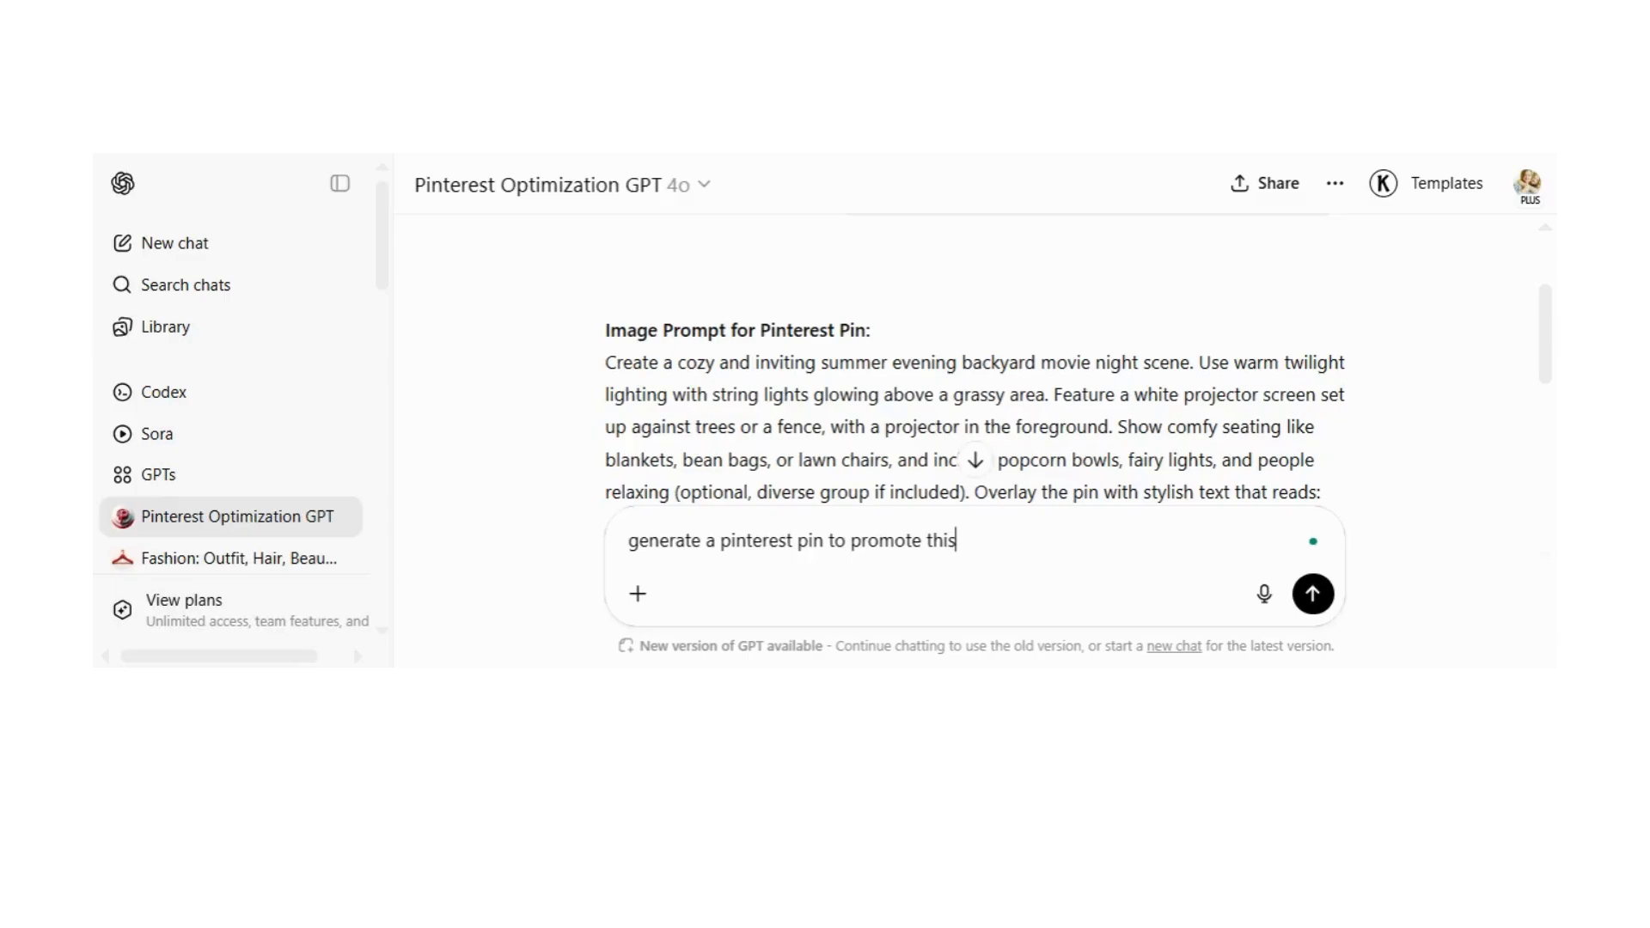
type(" blog post and add text ov")
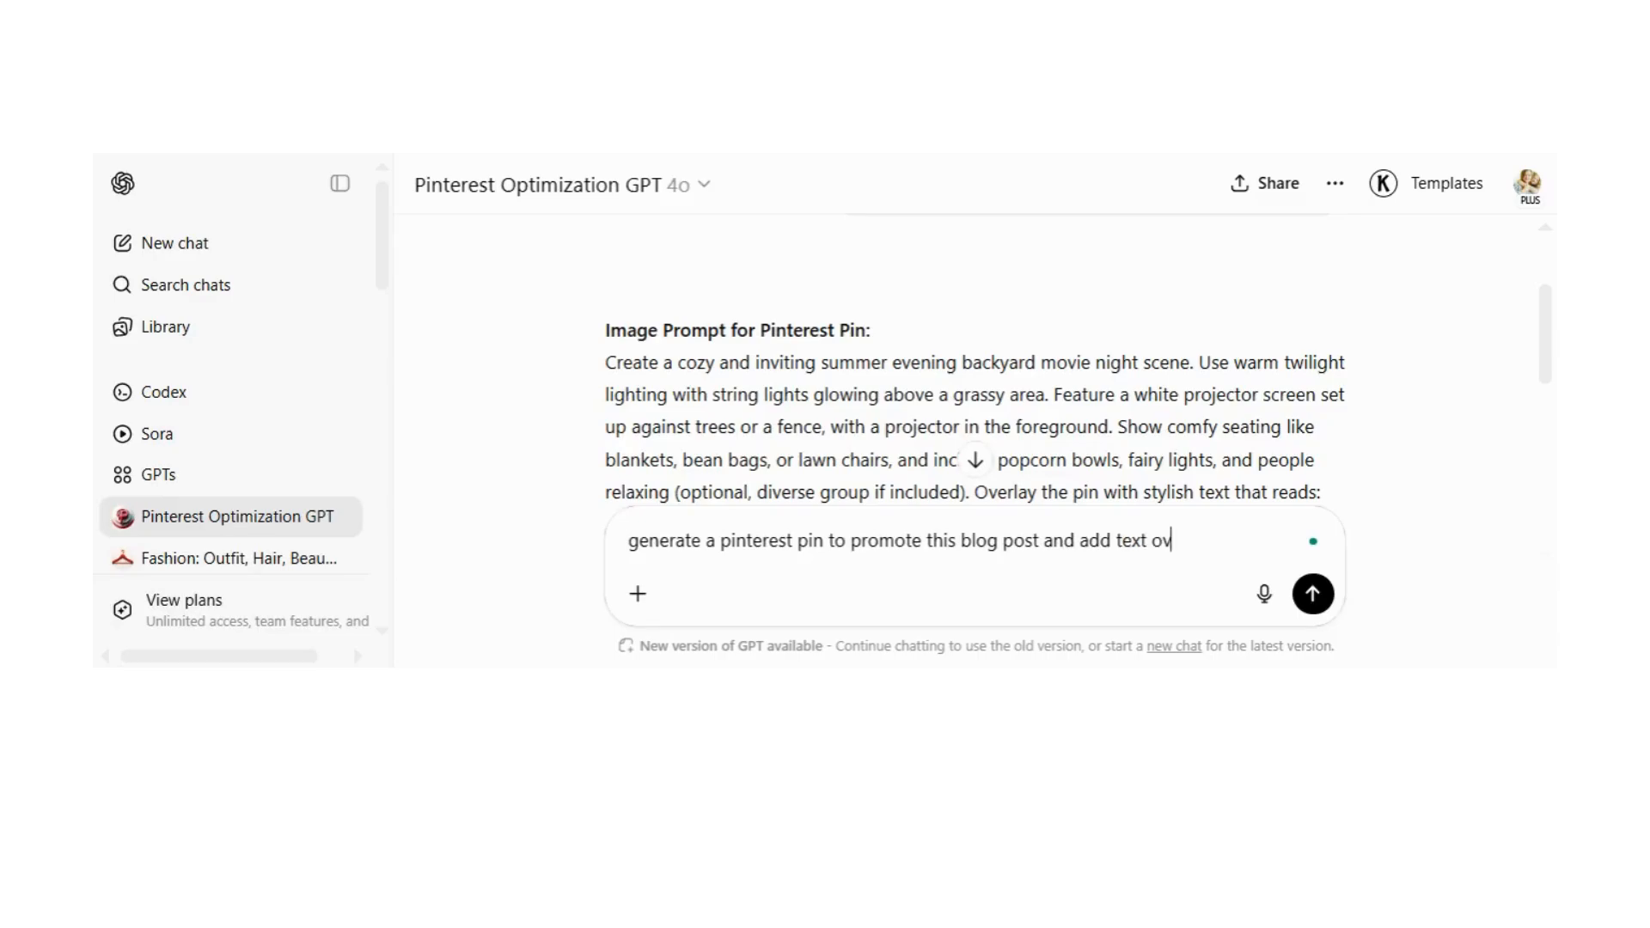
type("er lay")
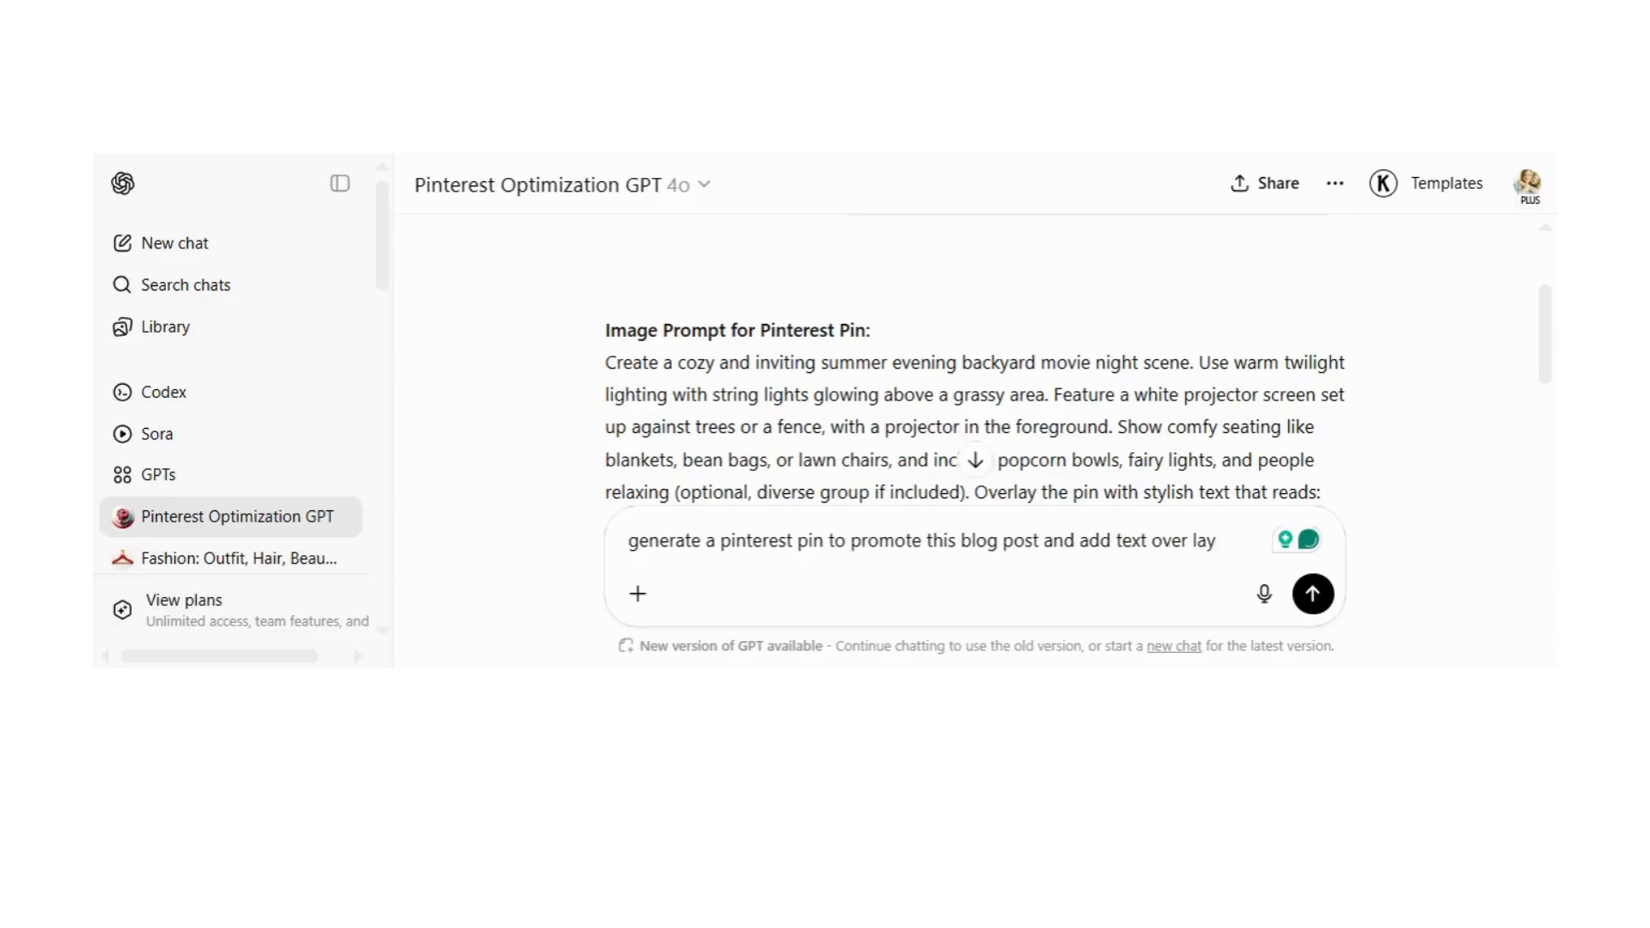
key("ctrl+v")
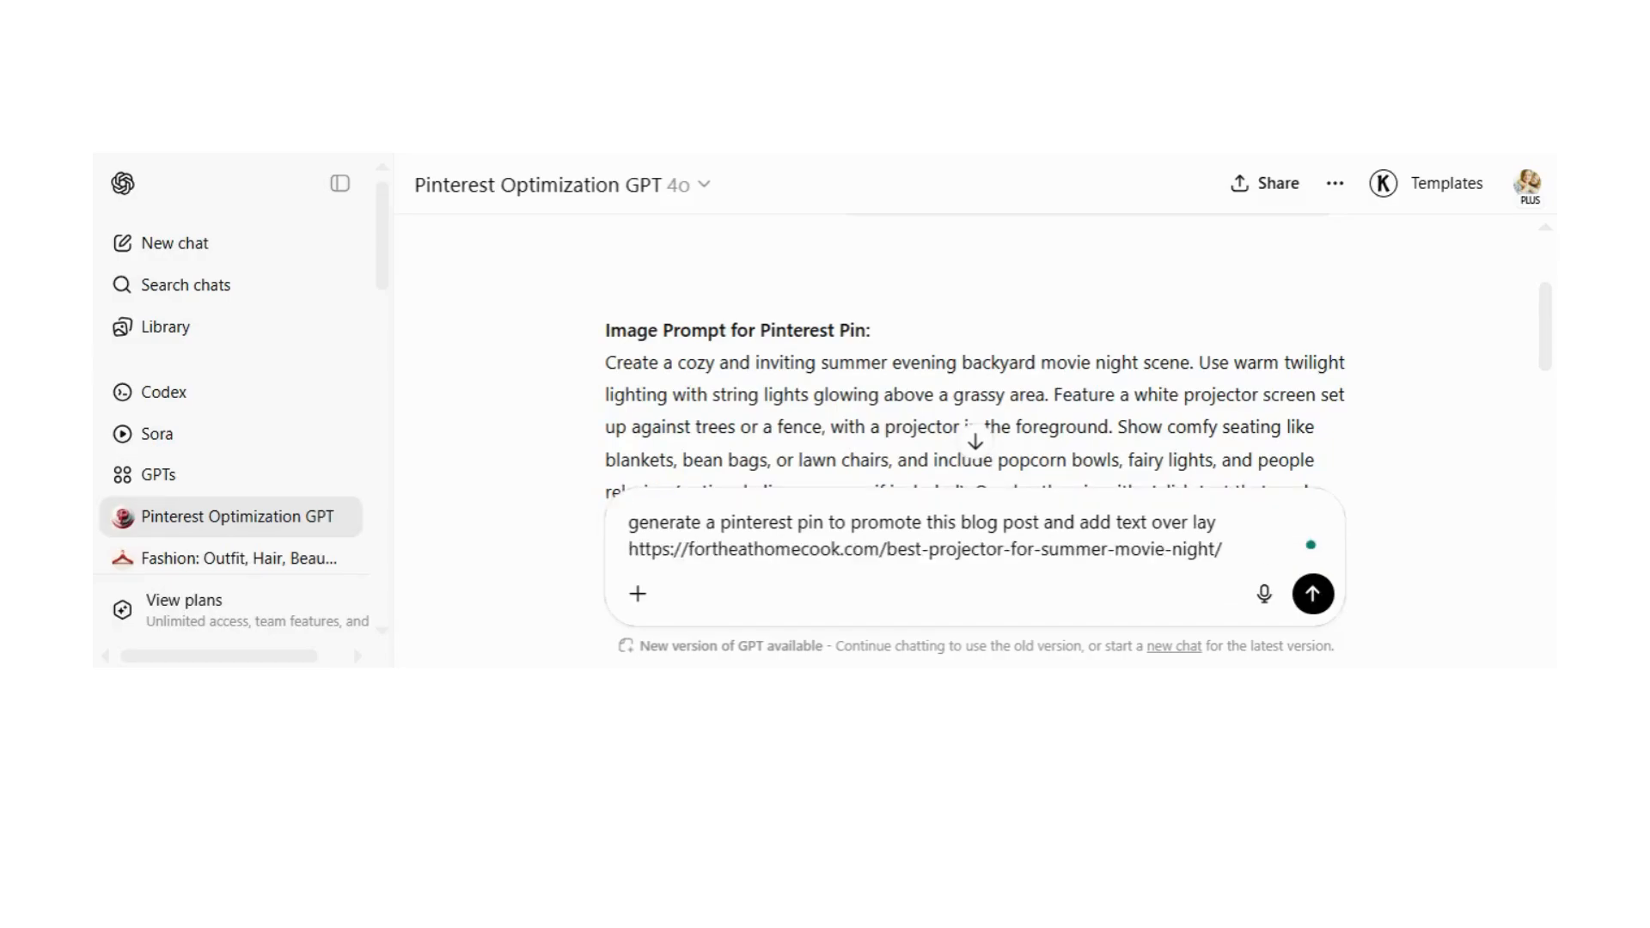
key("Return")
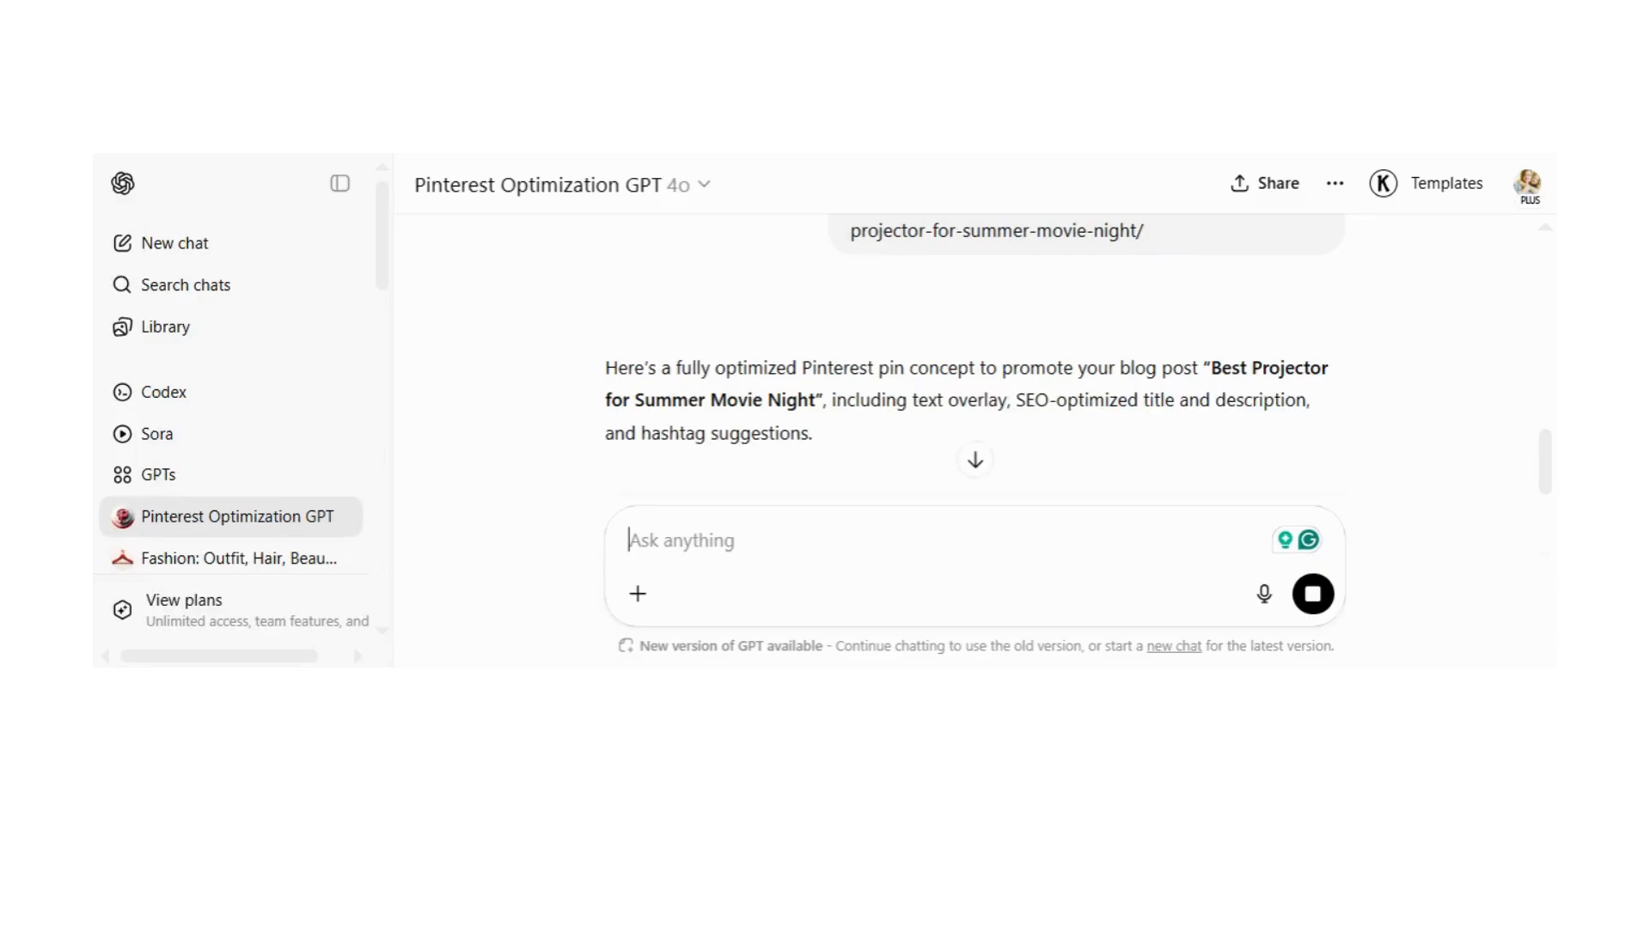
Step: Review the generated pin design concept, text overlay, pin title and pin description
scroll(894, 333, "down", 2)
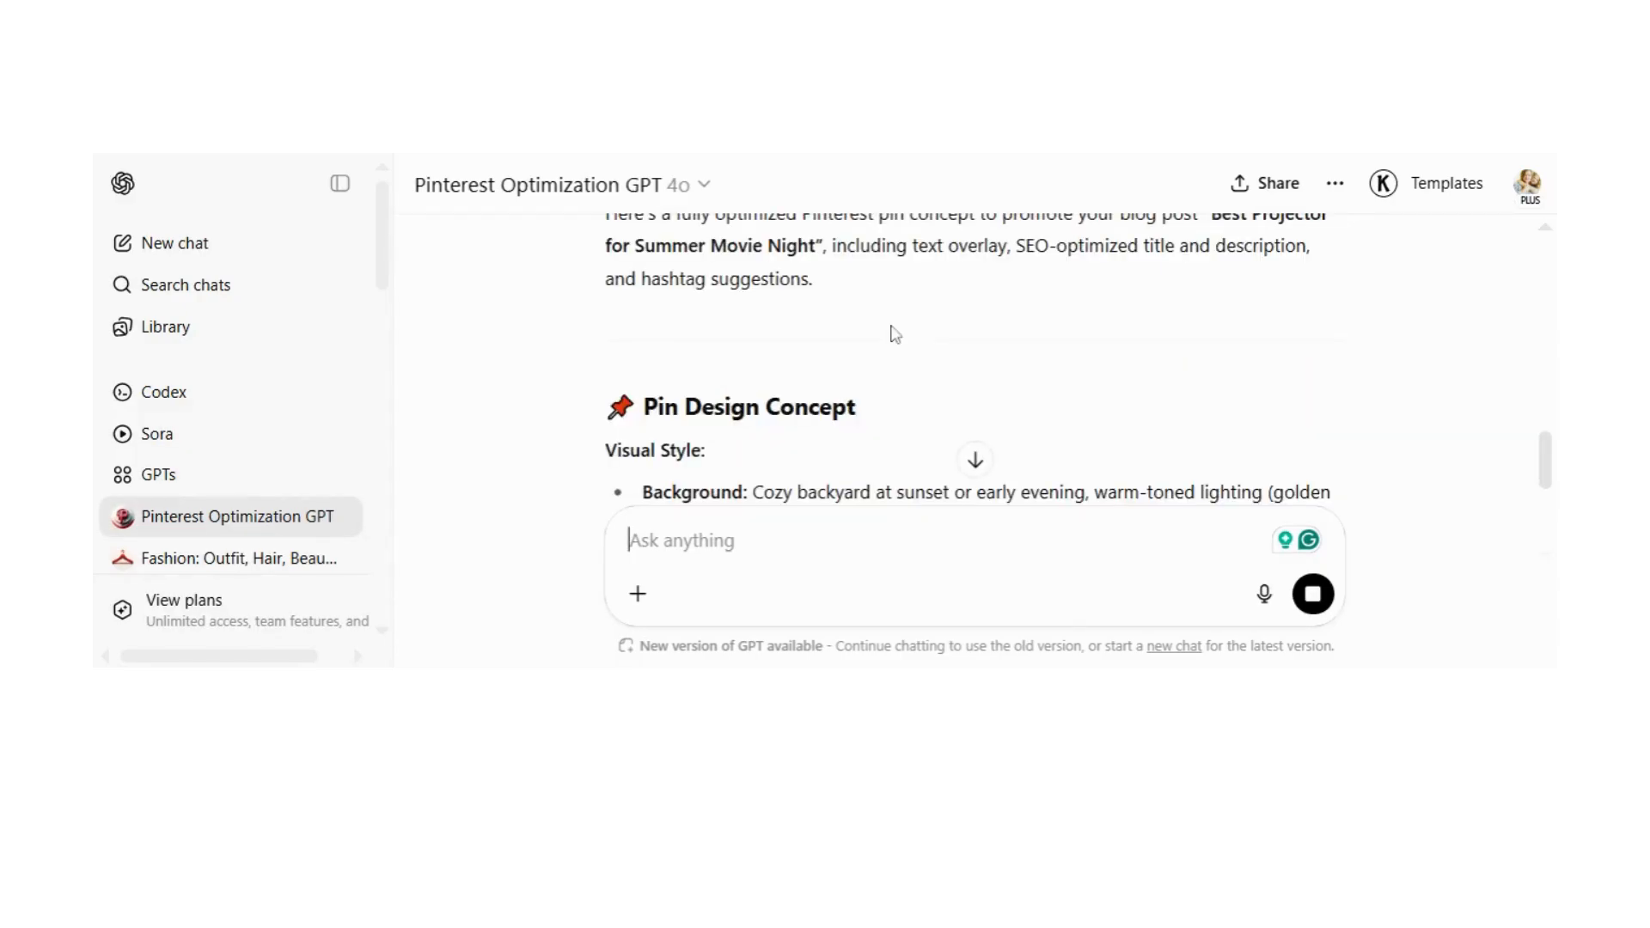
scroll(895, 334, "down", 4)
scroll(895, 334, "down", 4)
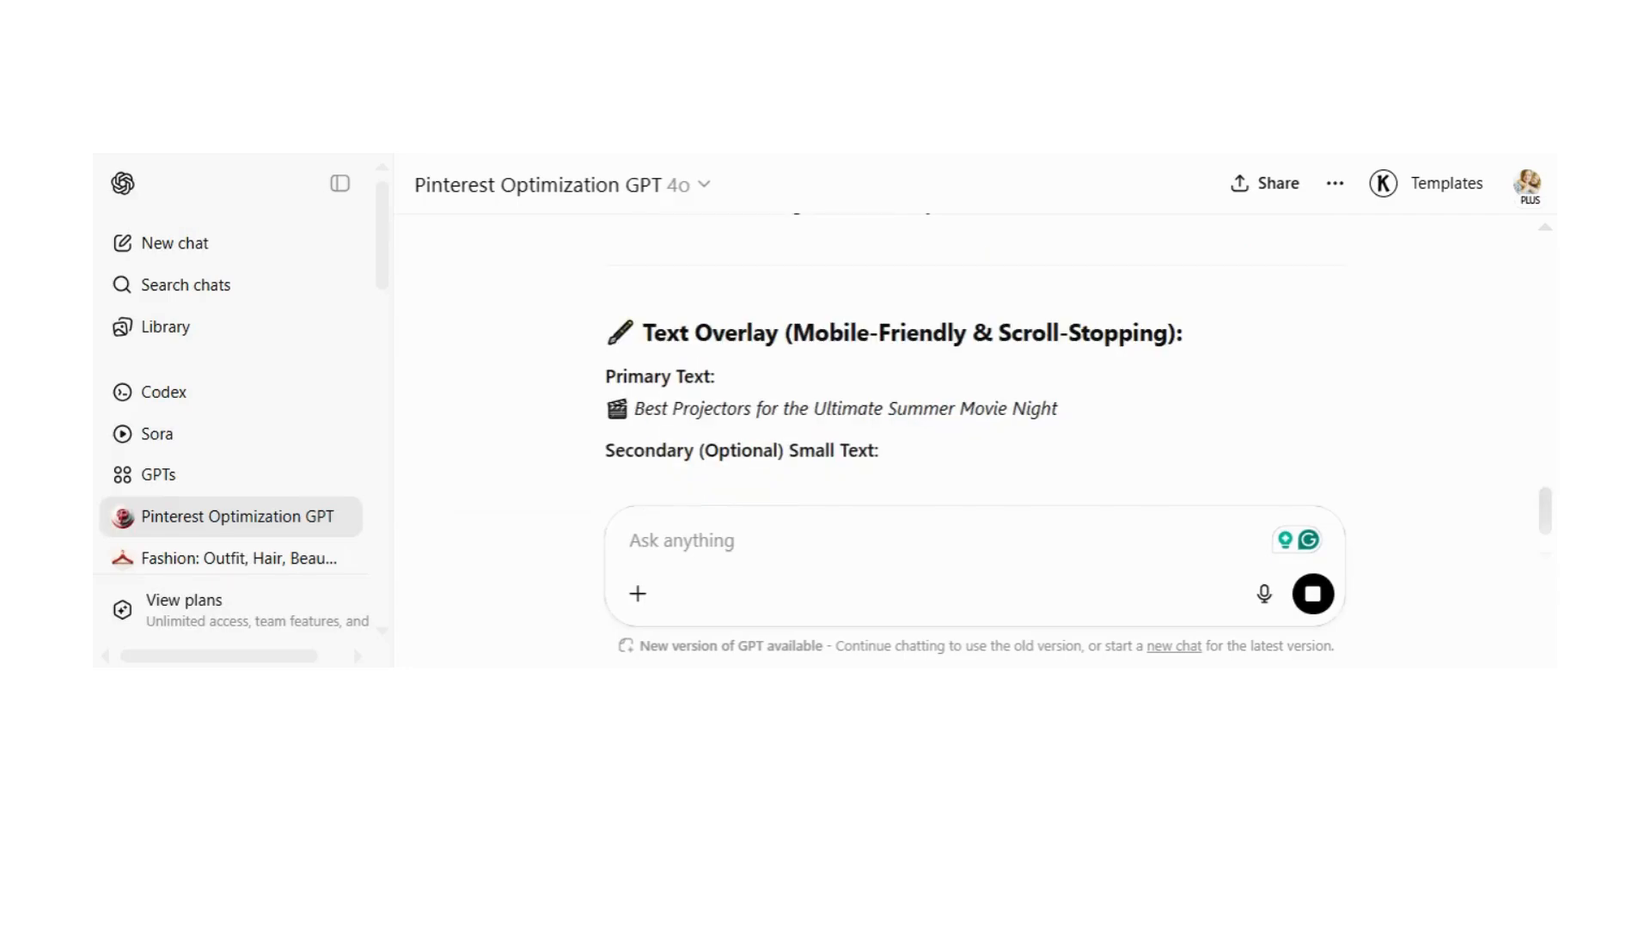
scroll(895, 333, "down", 1)
scroll(895, 334, "down", 2)
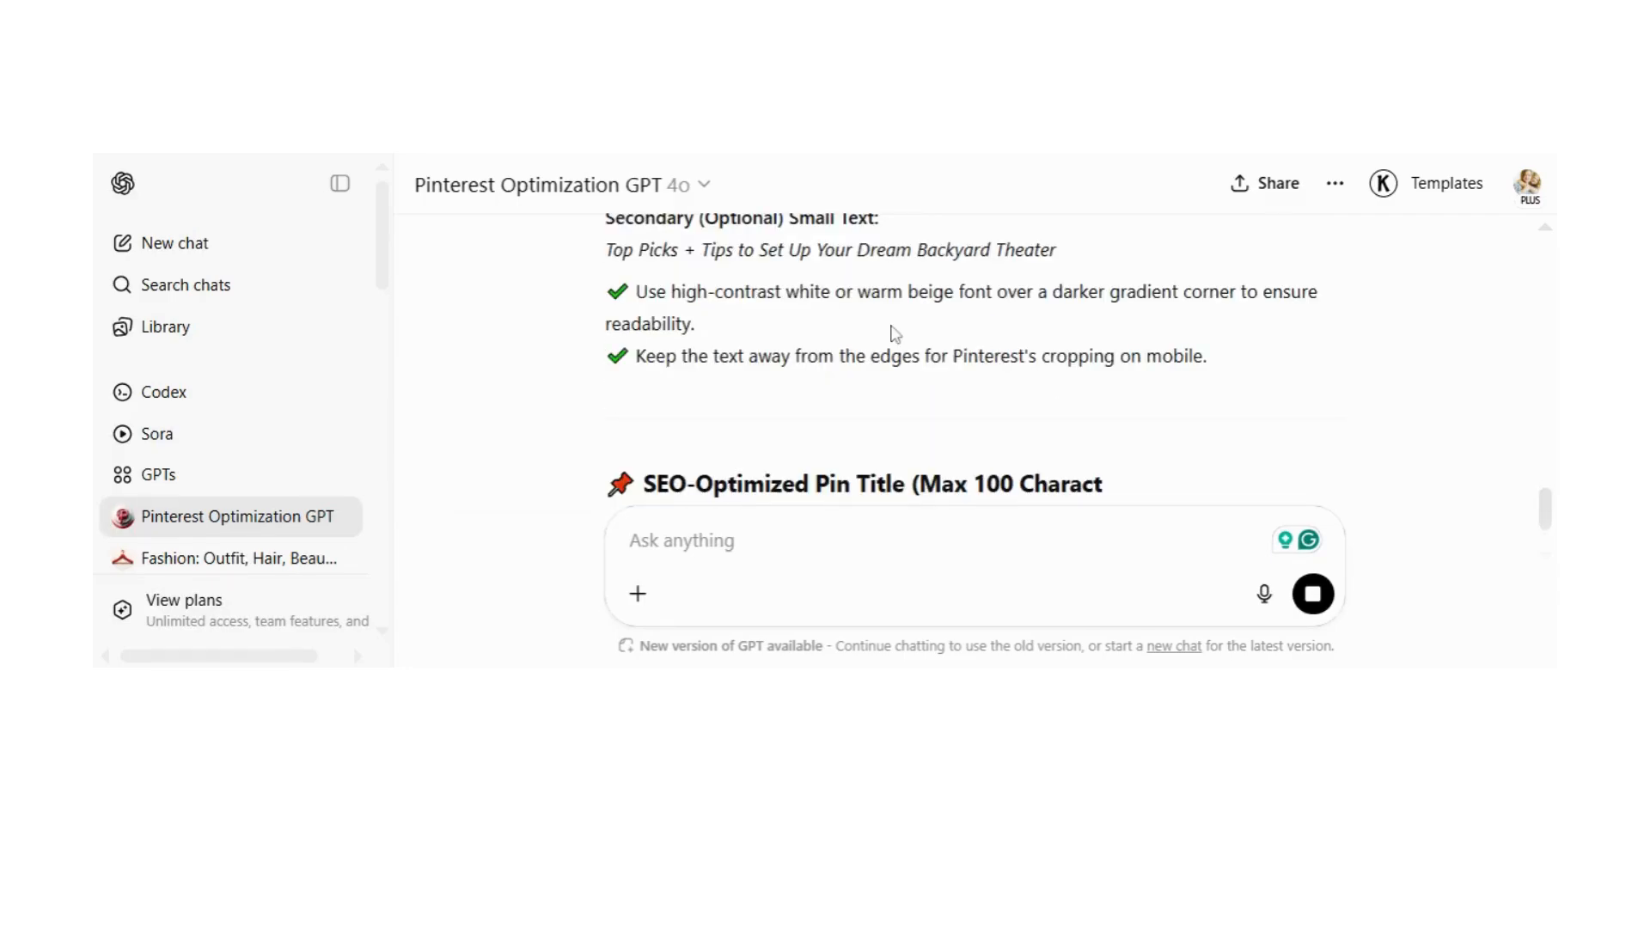
scroll(895, 333, "down", 3)
scroll(895, 333, "down", 1)
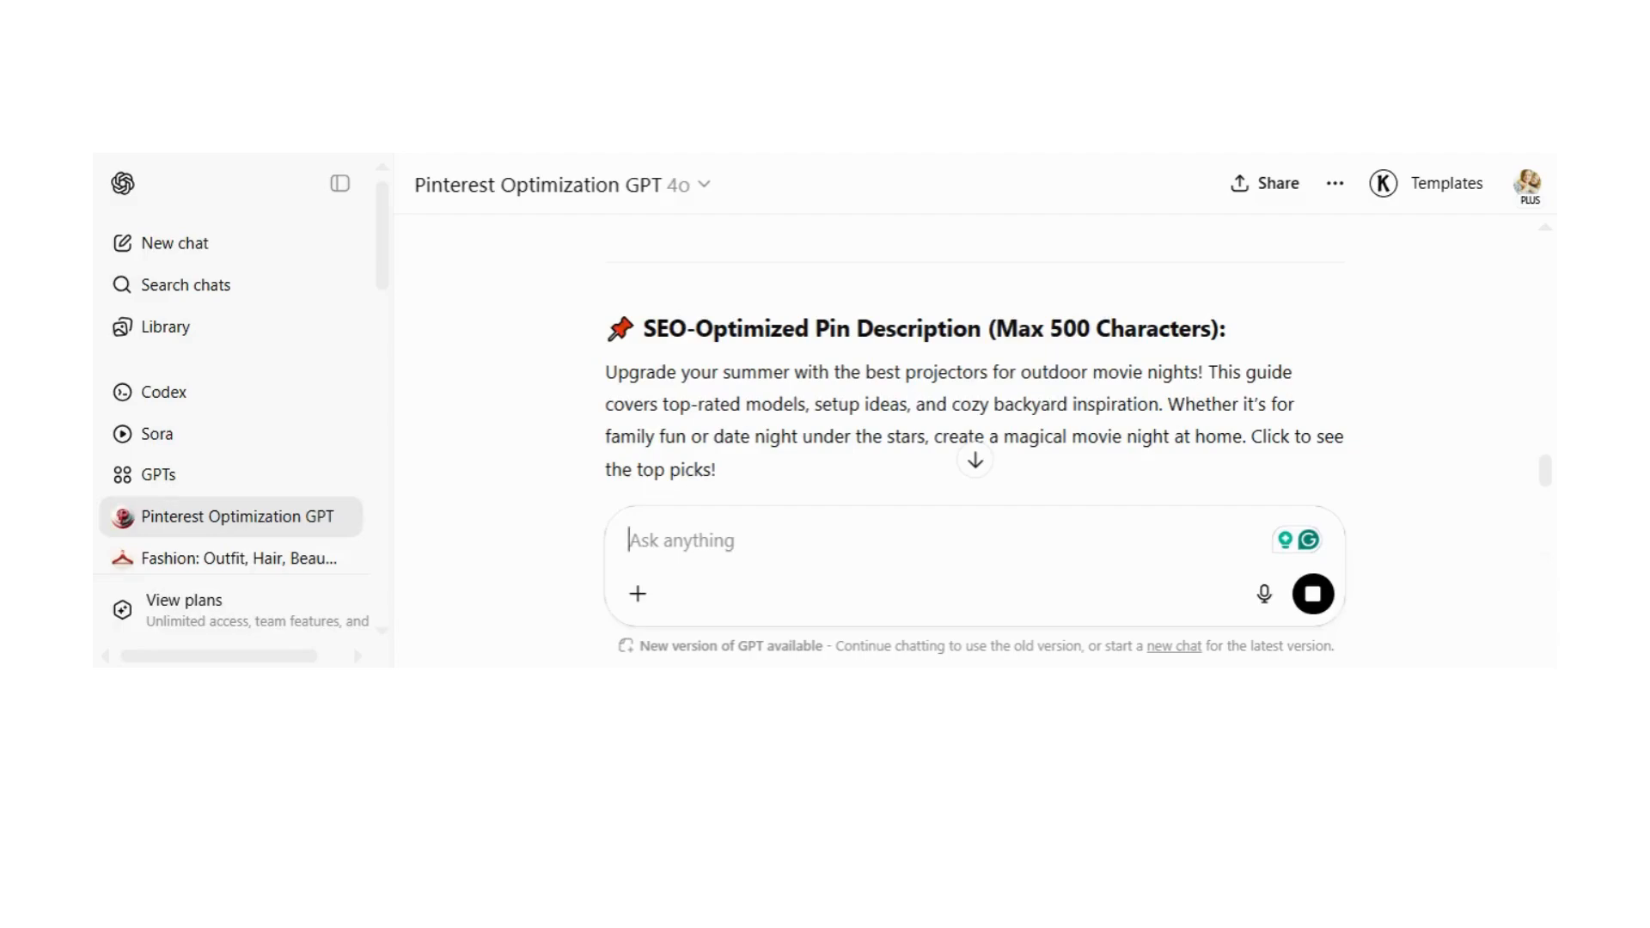
Step: Send the follow-up message "i just need a simple text image prompt"
type("i just need")
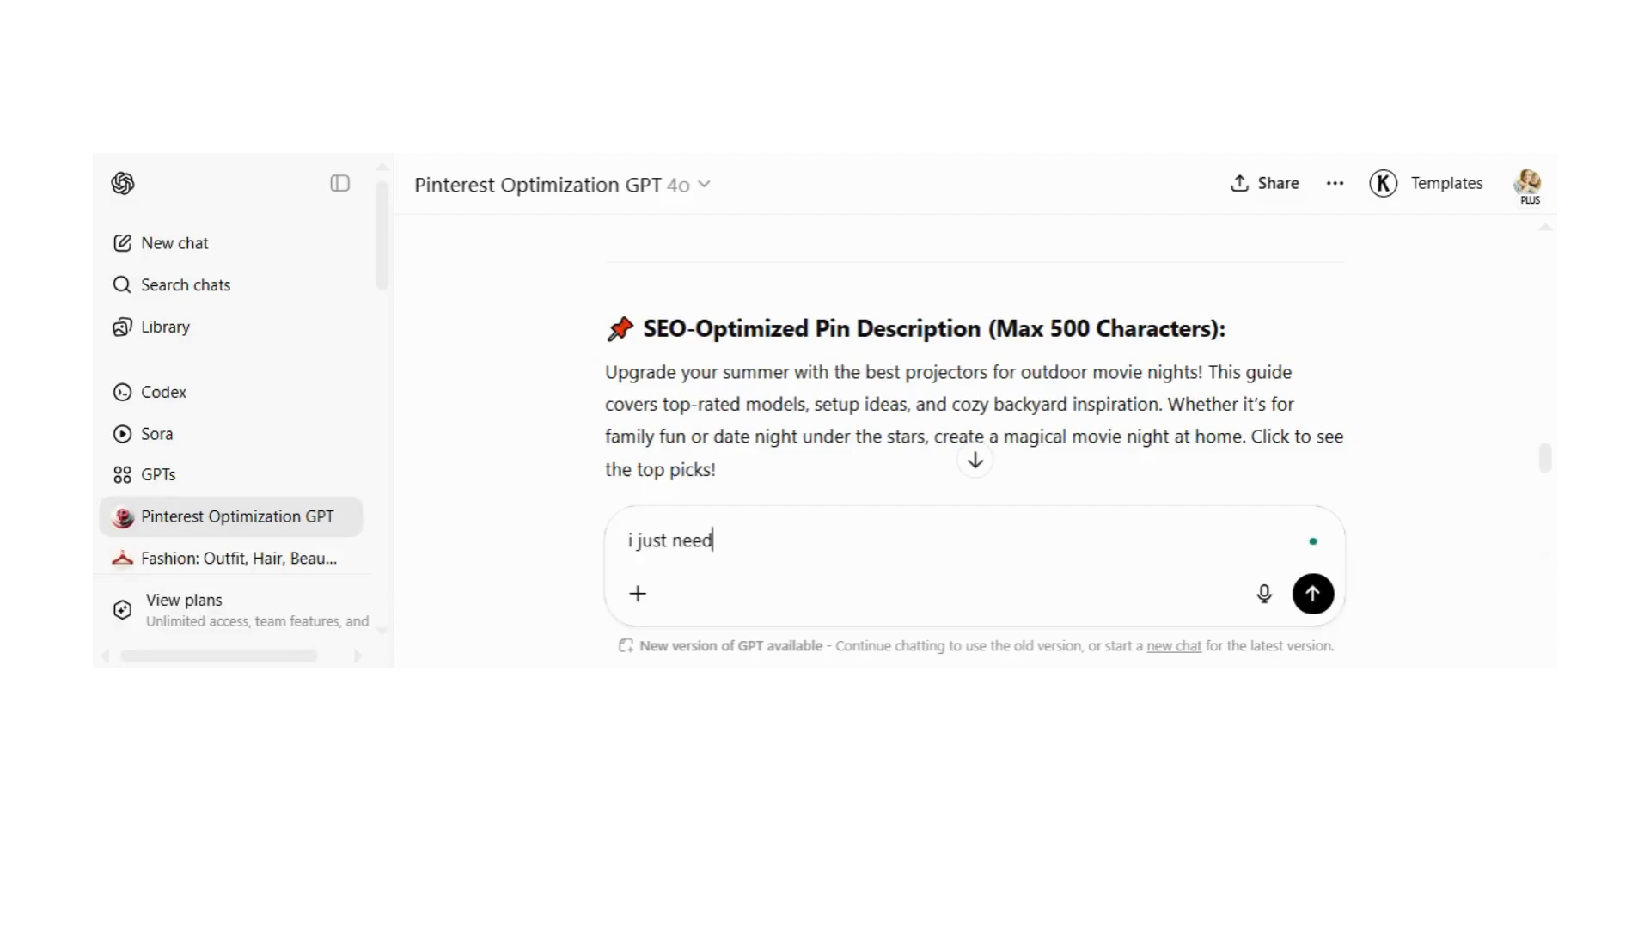
type(" a simple text image ")
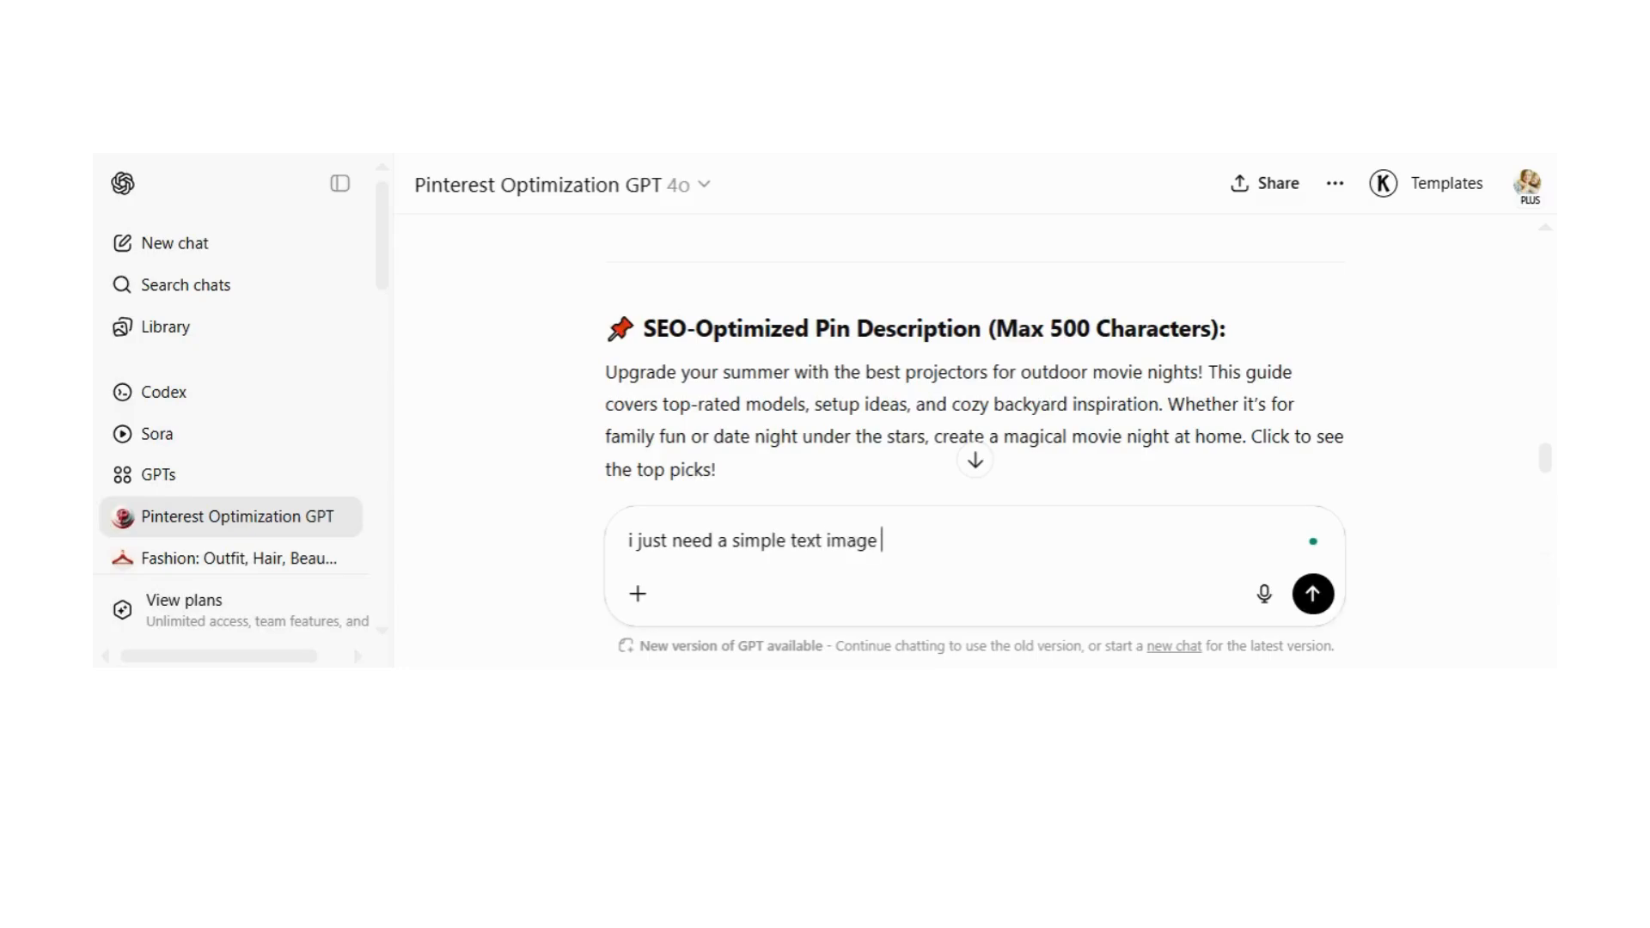
type("prompt")
key("Return")
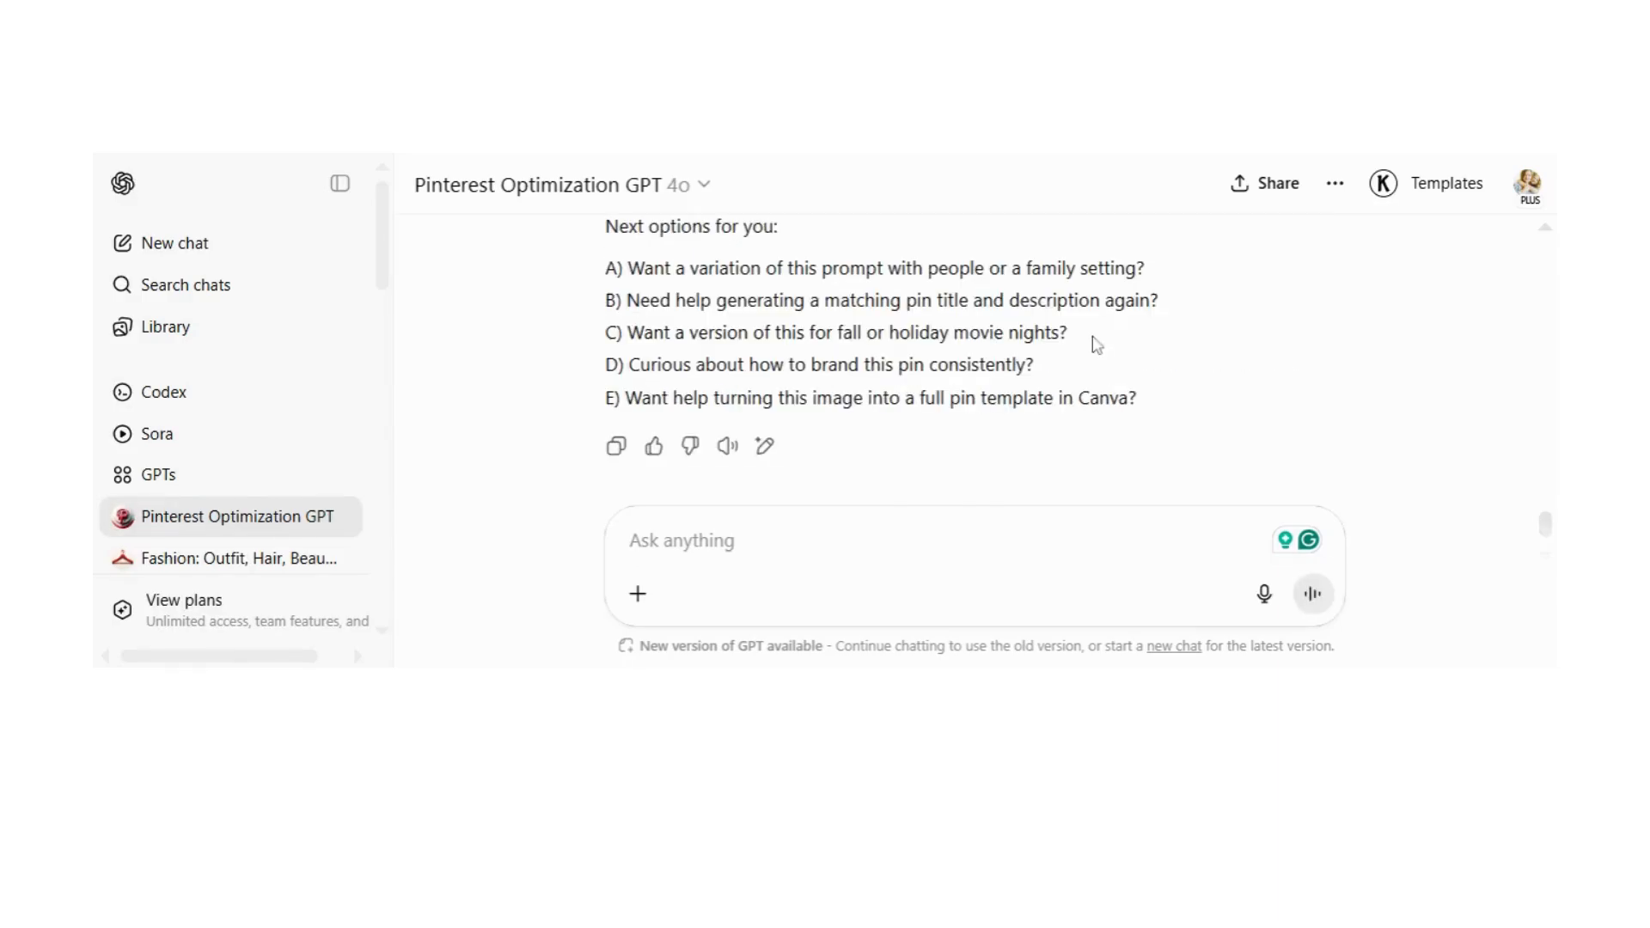
Step: Copy the original image prompt request with its blog URL from the chat's first message and send it again
scroll(1097, 345, "up", 5)
scroll(975, 361, "up", 5)
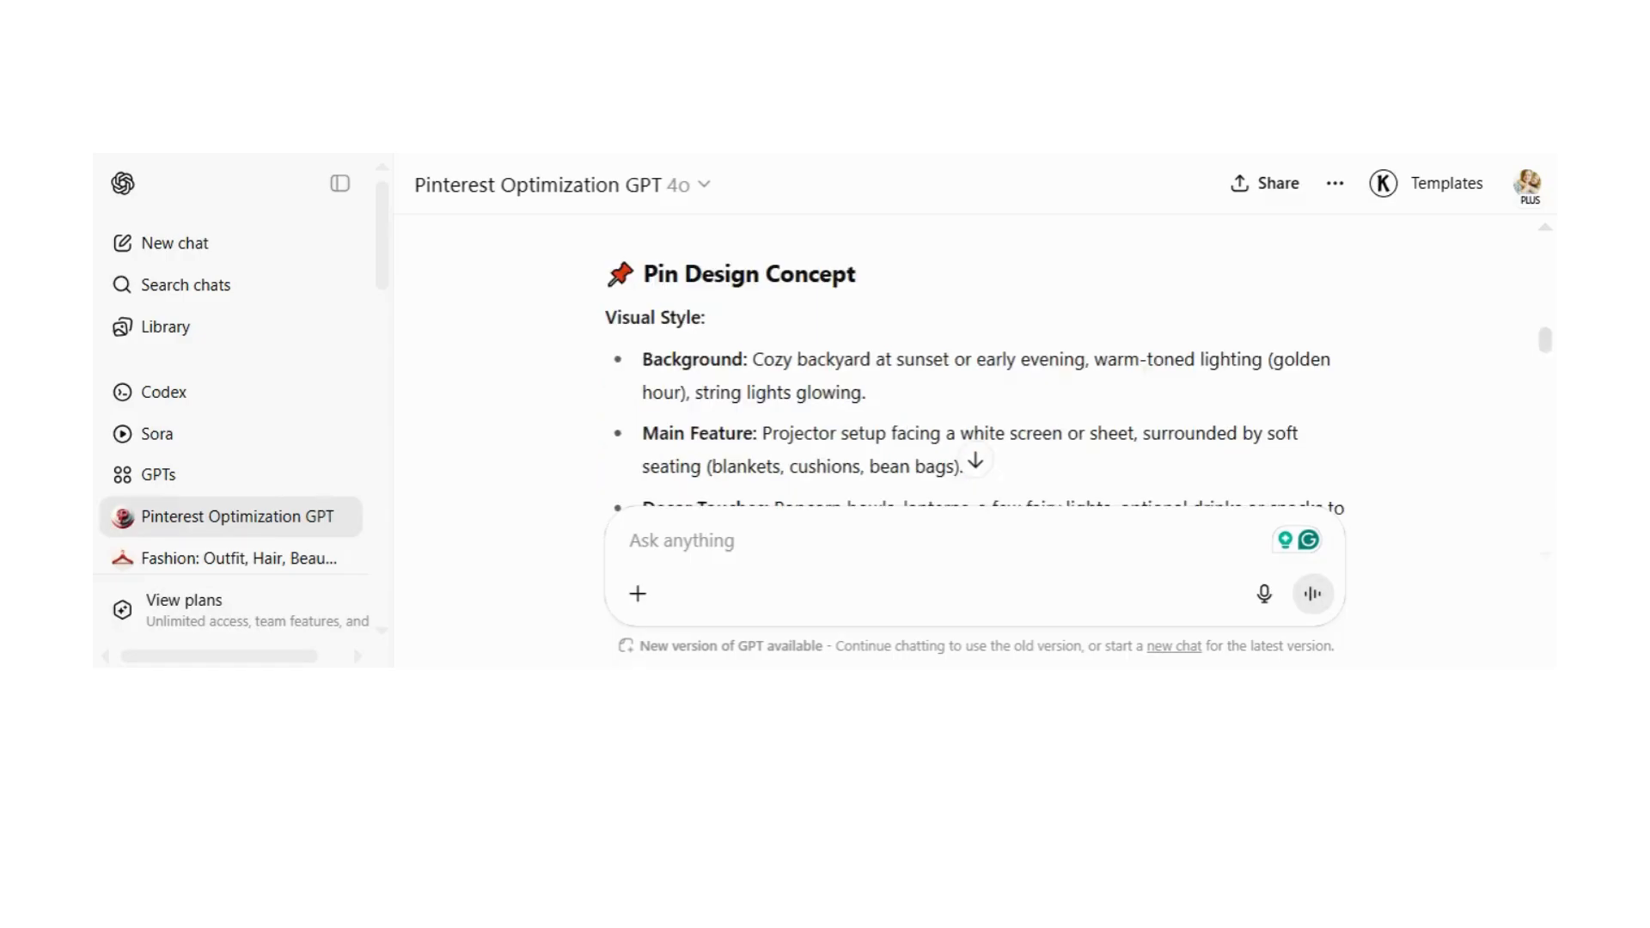
scroll(974, 361, "up", 5)
scroll(975, 361, "up", 3)
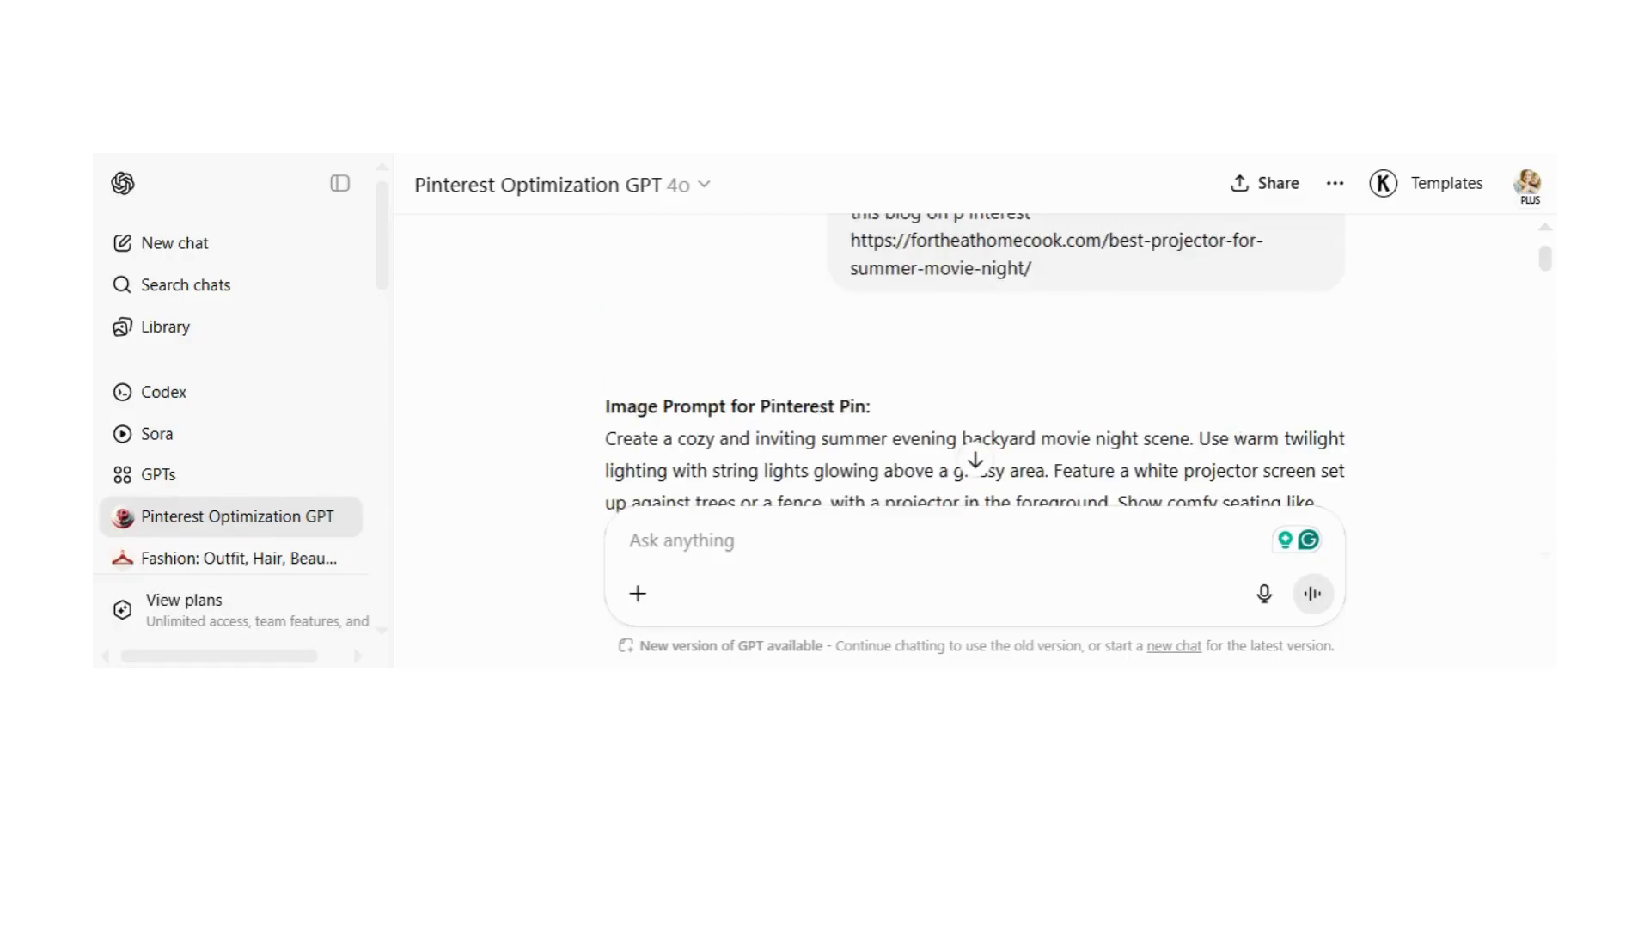
scroll(1096, 344, "down", 2)
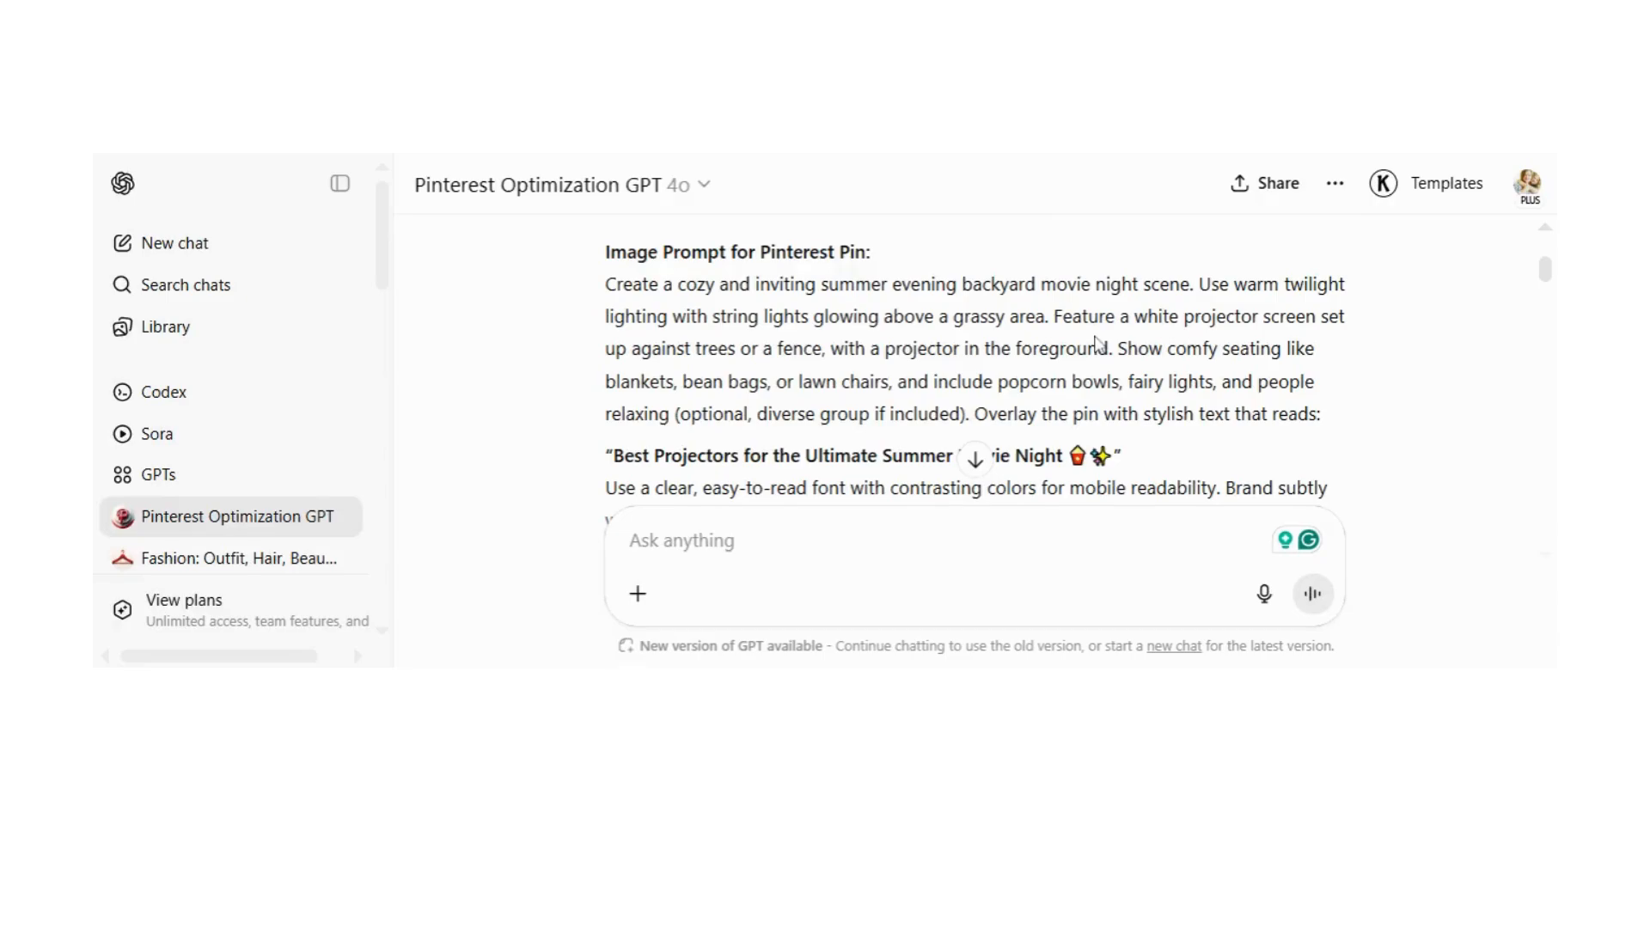
scroll(1097, 343, "up", 3)
left_click_drag(850, 264, 1031, 346)
key("ctrl+c")
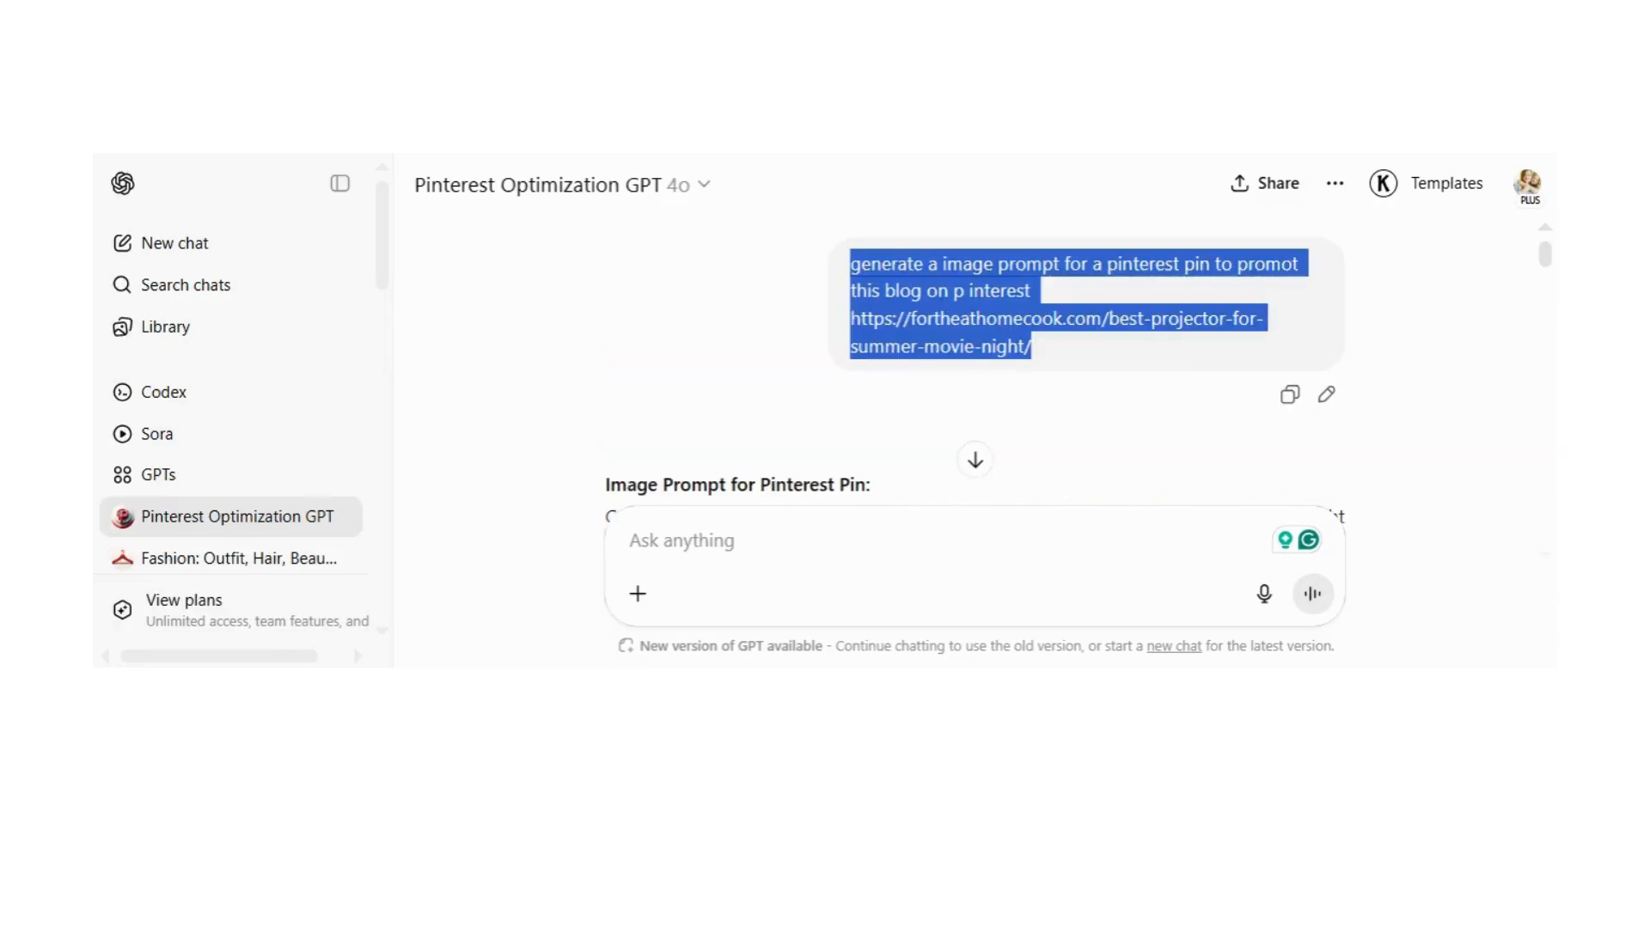
left_click(1065, 421)
key("ctrl+v")
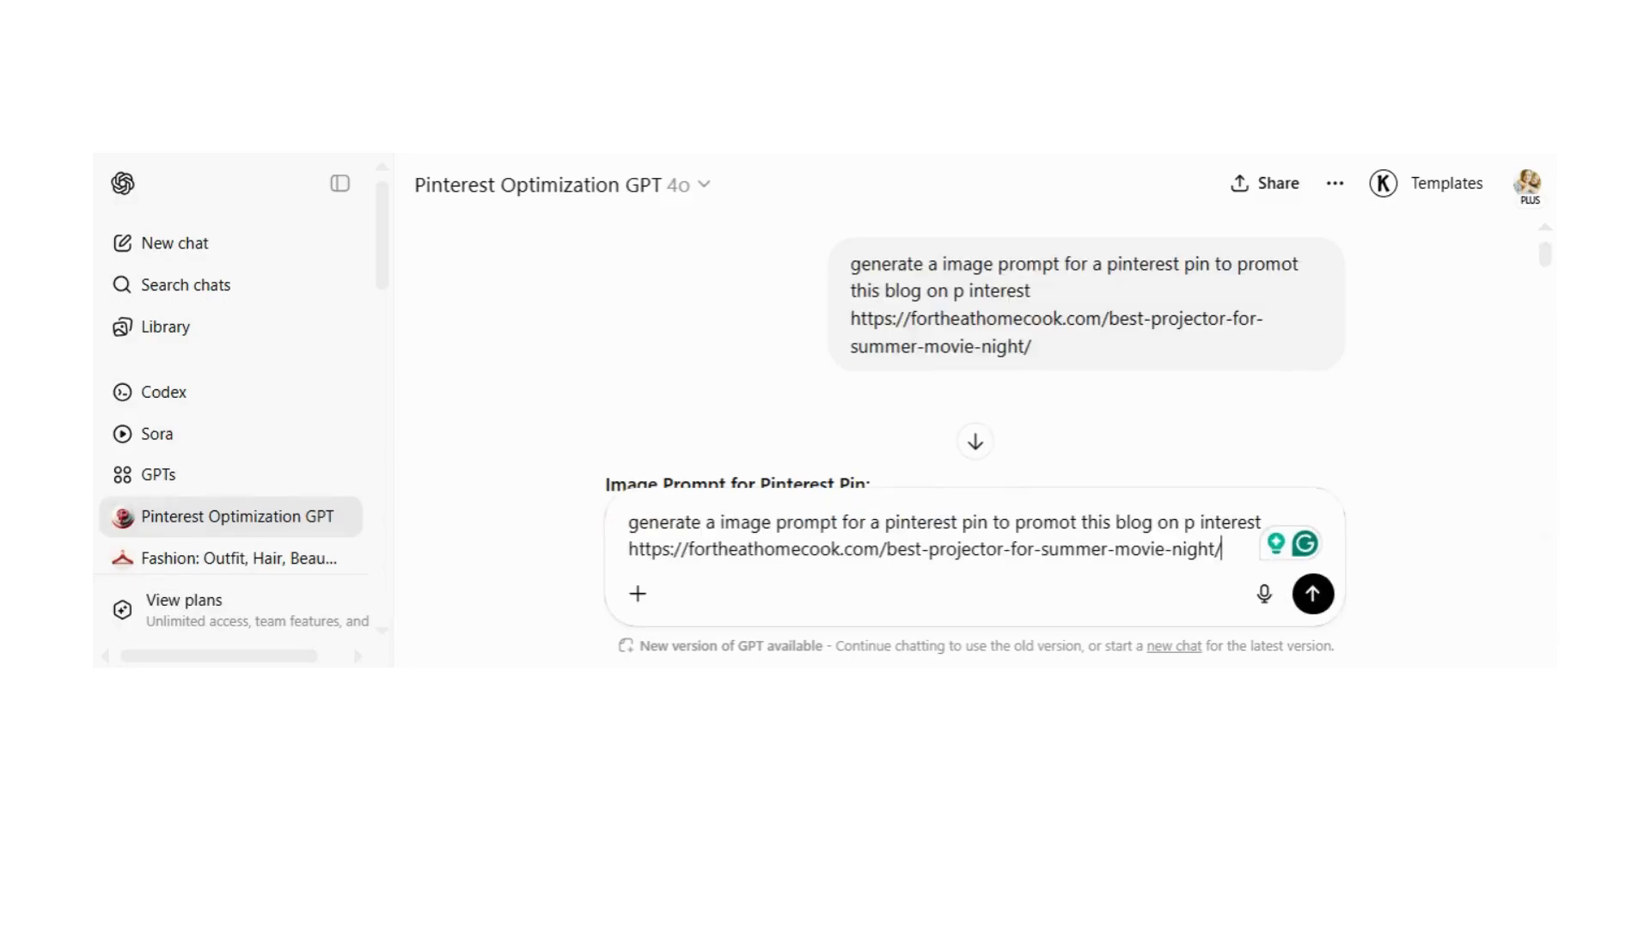
key("Return")
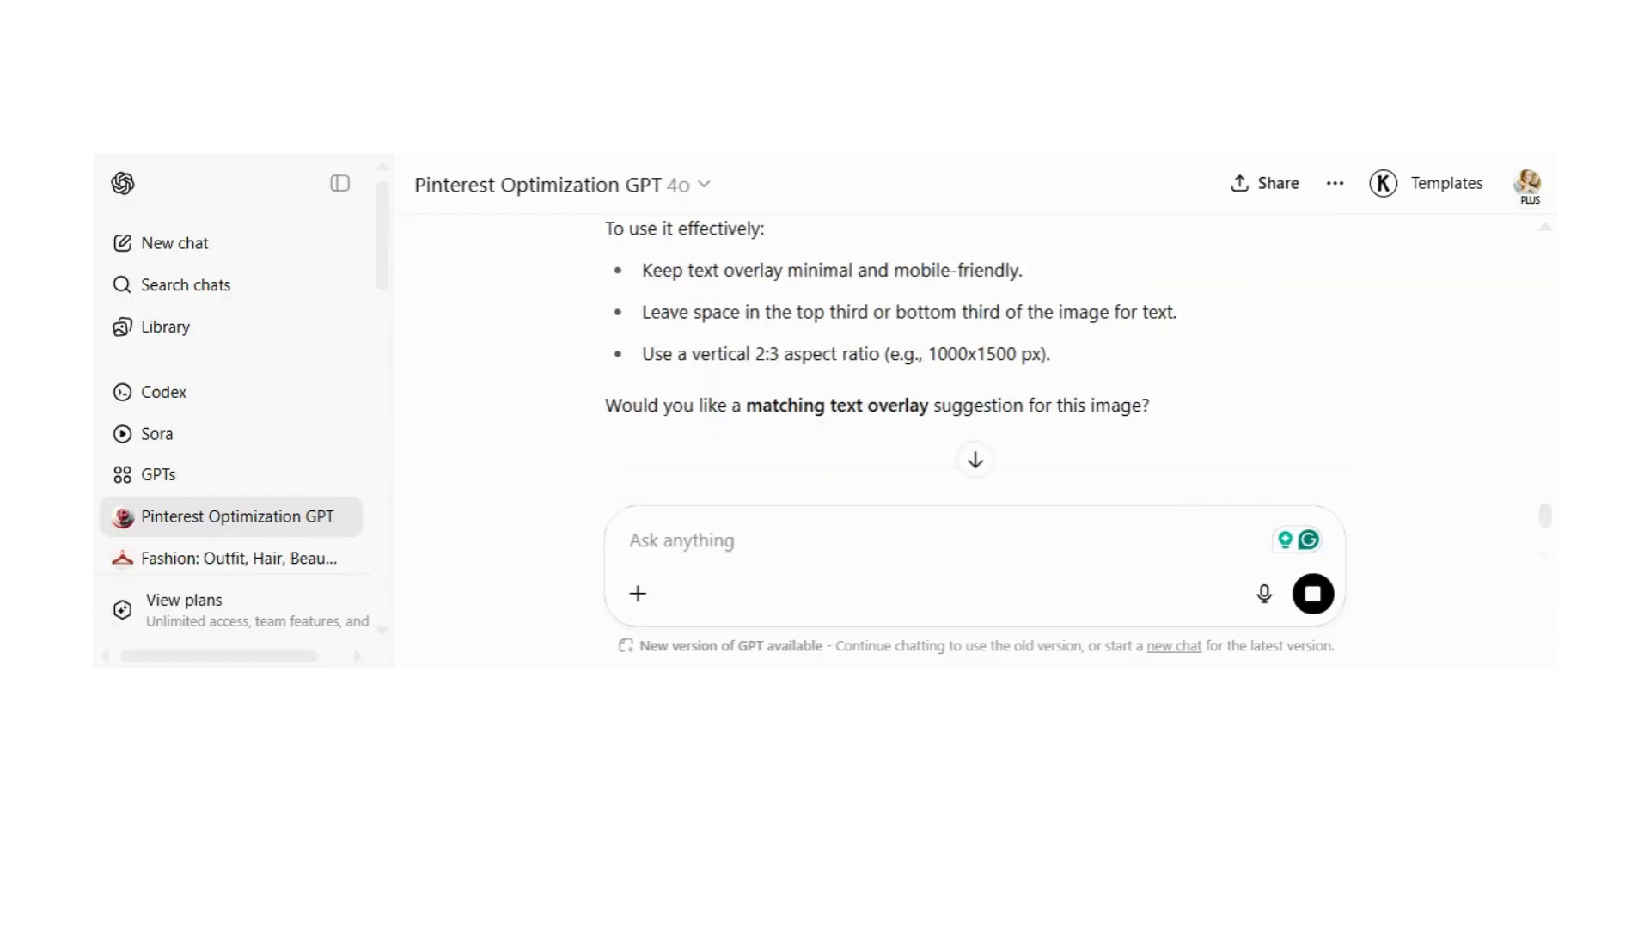
Step: Send the follow-up message "i don't it spaced out i just want a simple concise paragraph"
type("i don't")
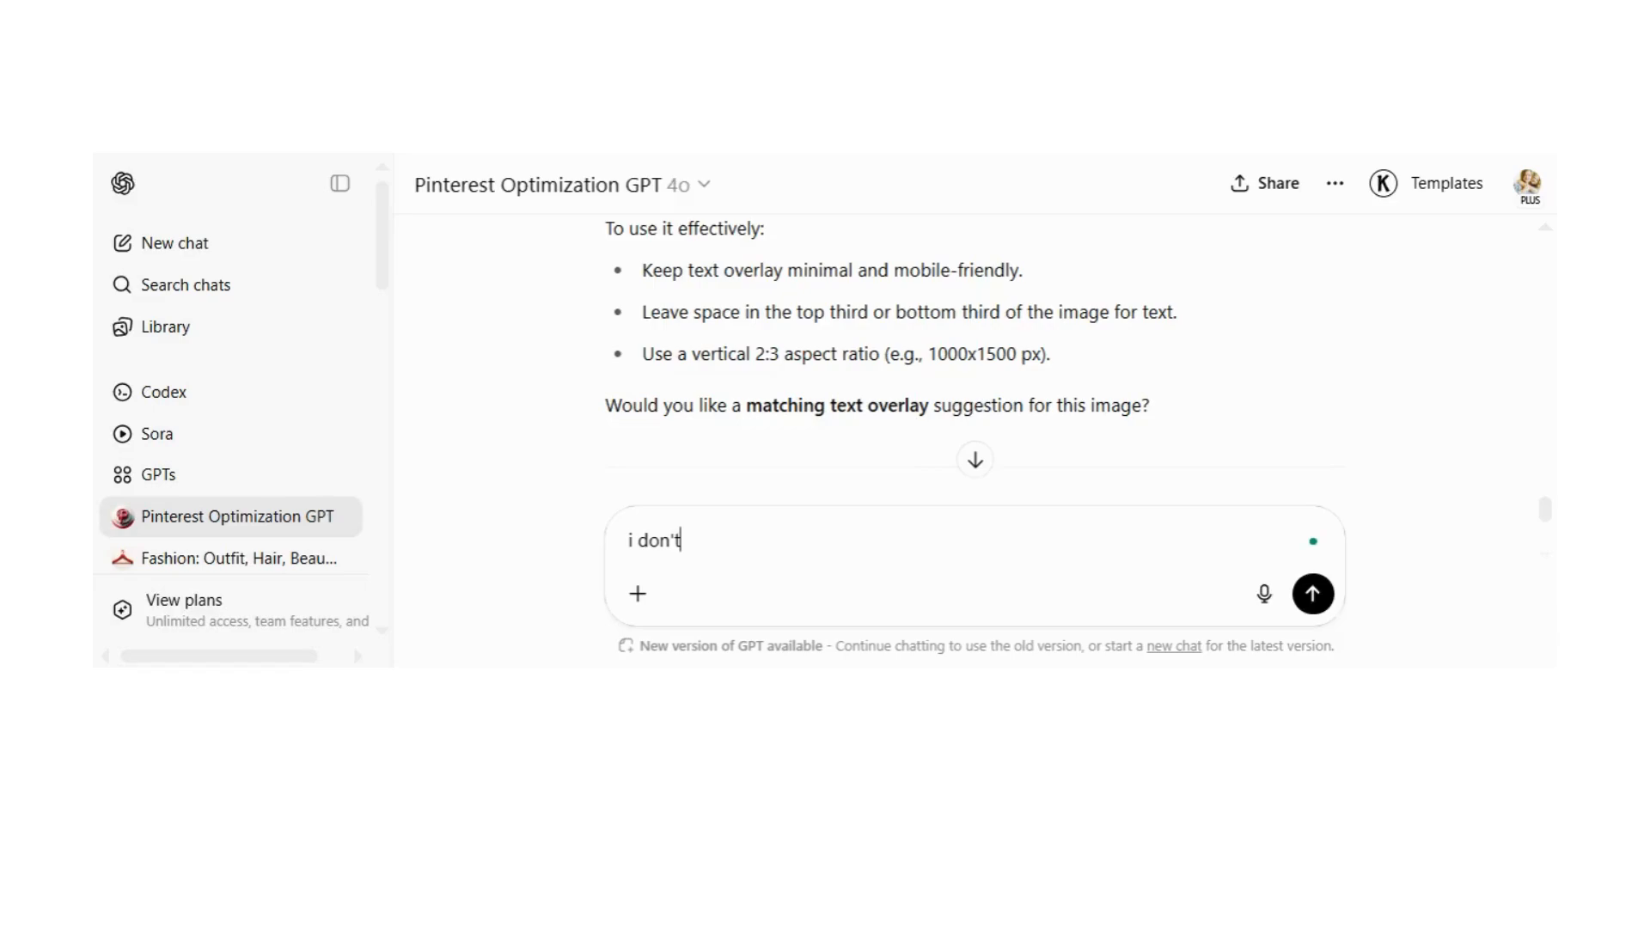
type(" it spaced out i just want a")
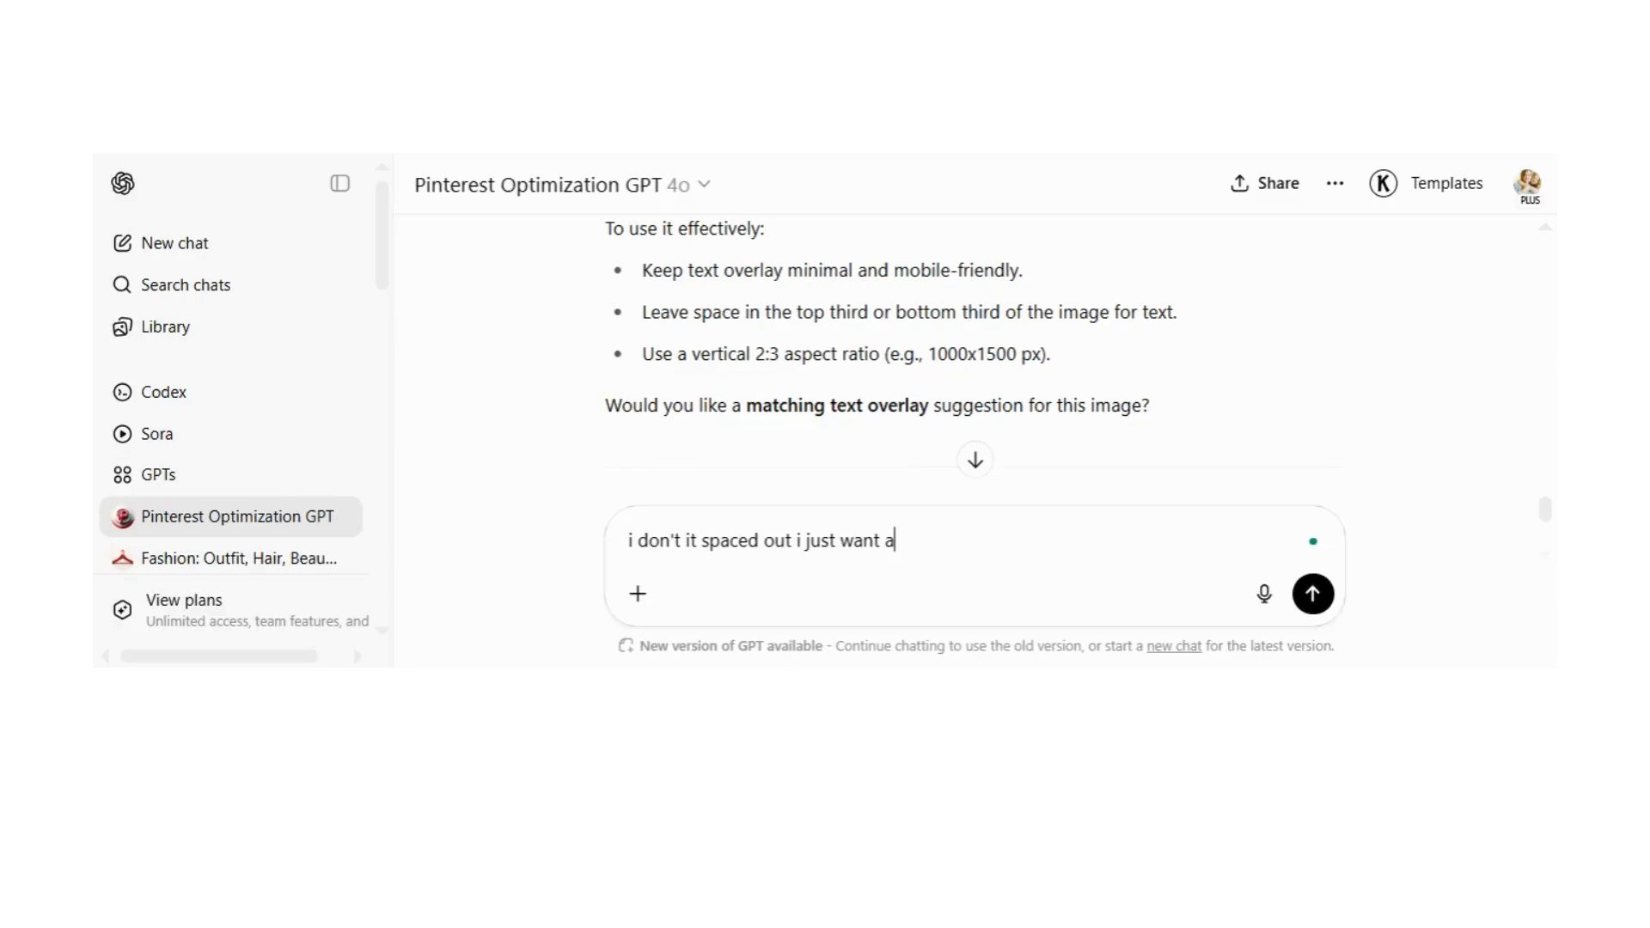
type(" simple concis")
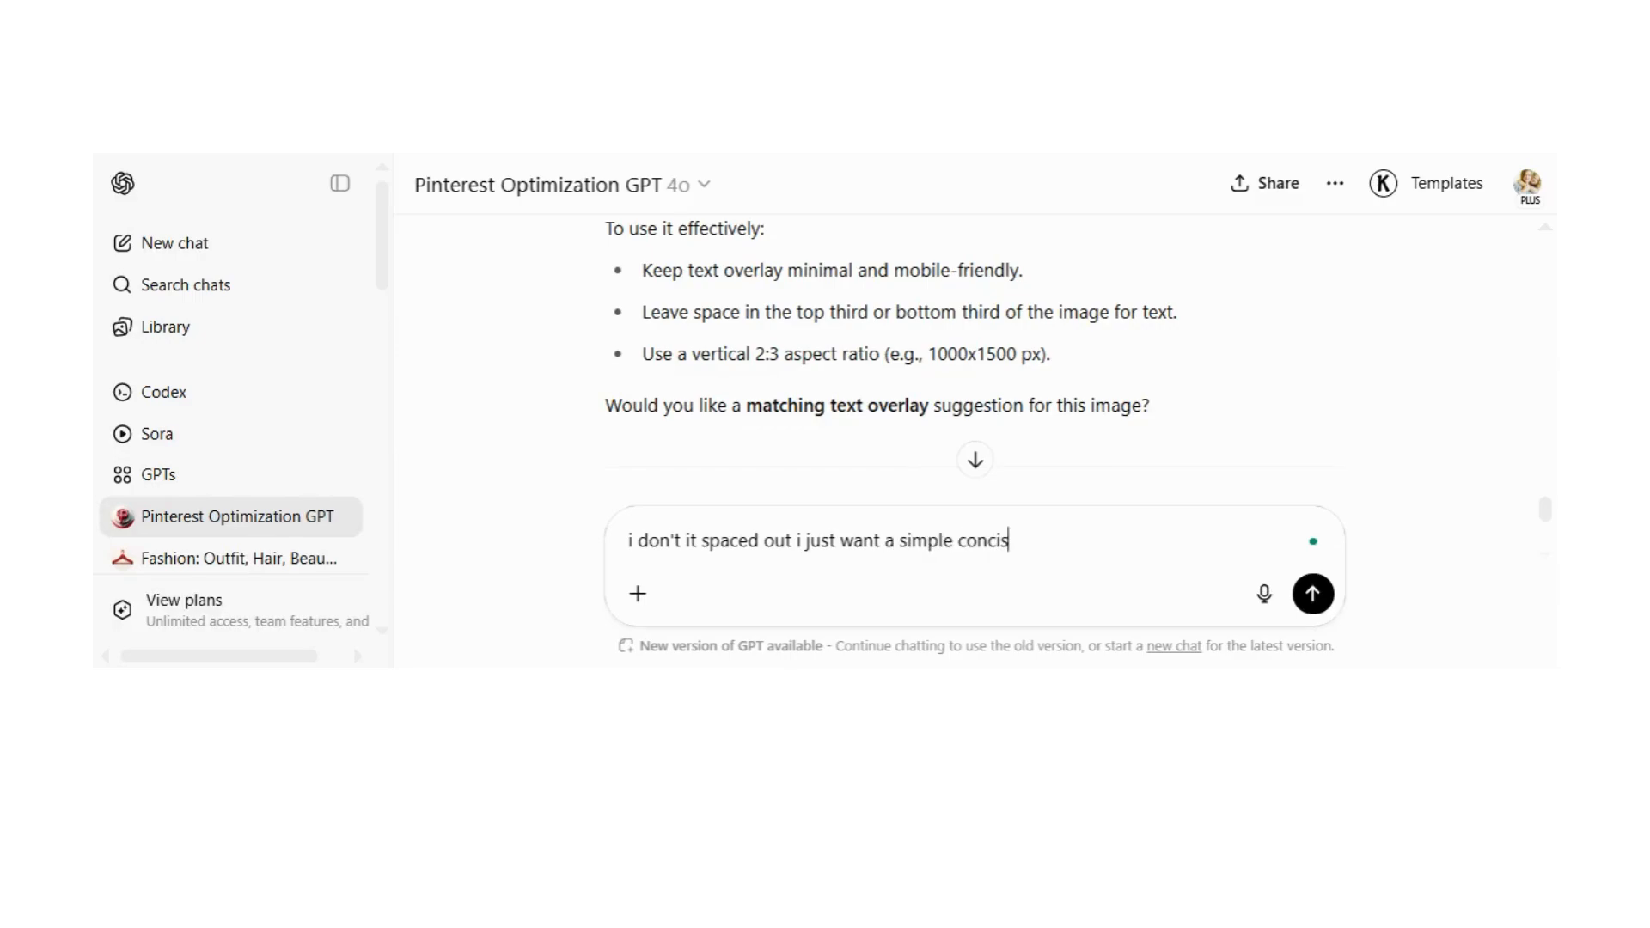
type("e paragraph")
key("Return")
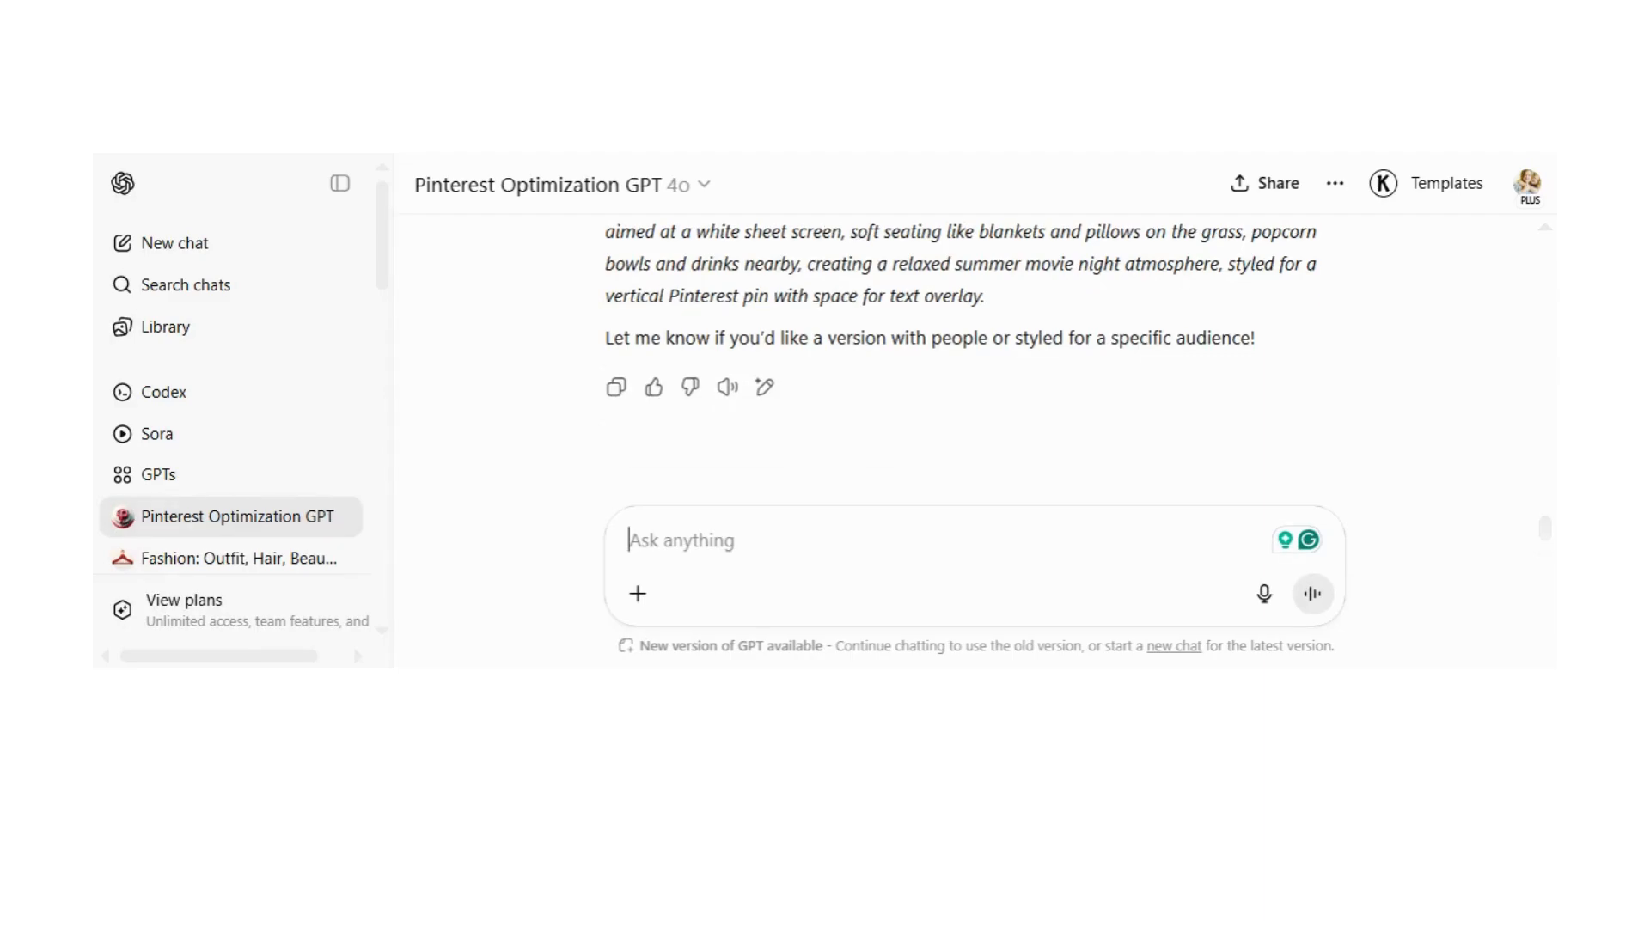
Step: Send the follow-up message "add the text overlay wording into the prompt"
type("add the text ov")
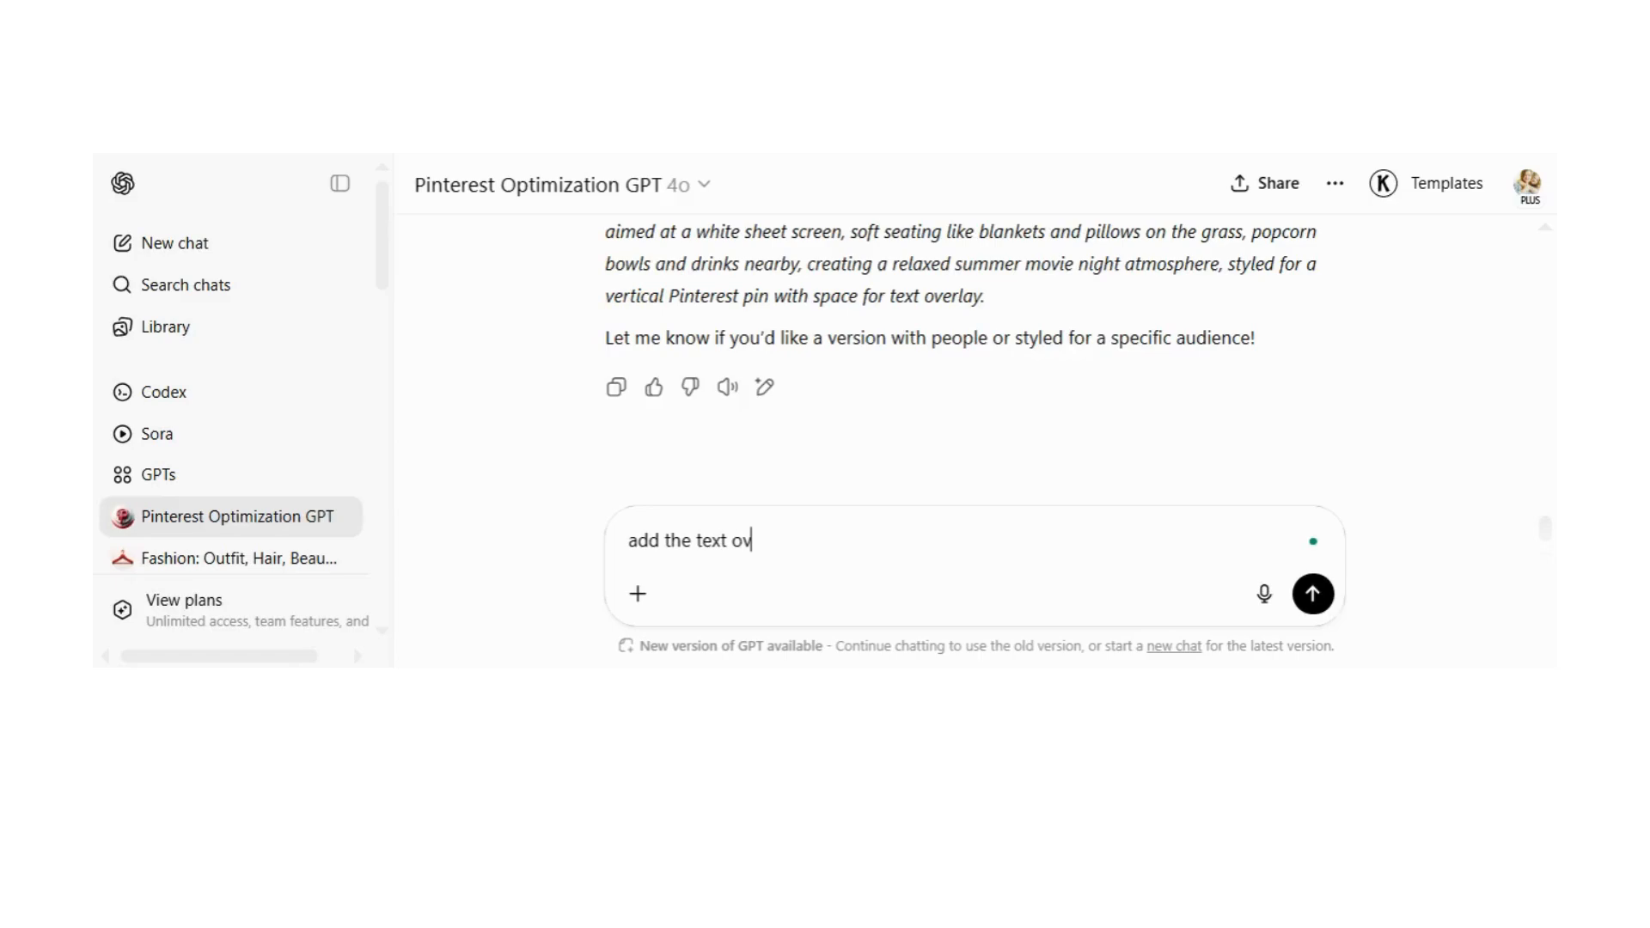
type("erlay wording into the prompt")
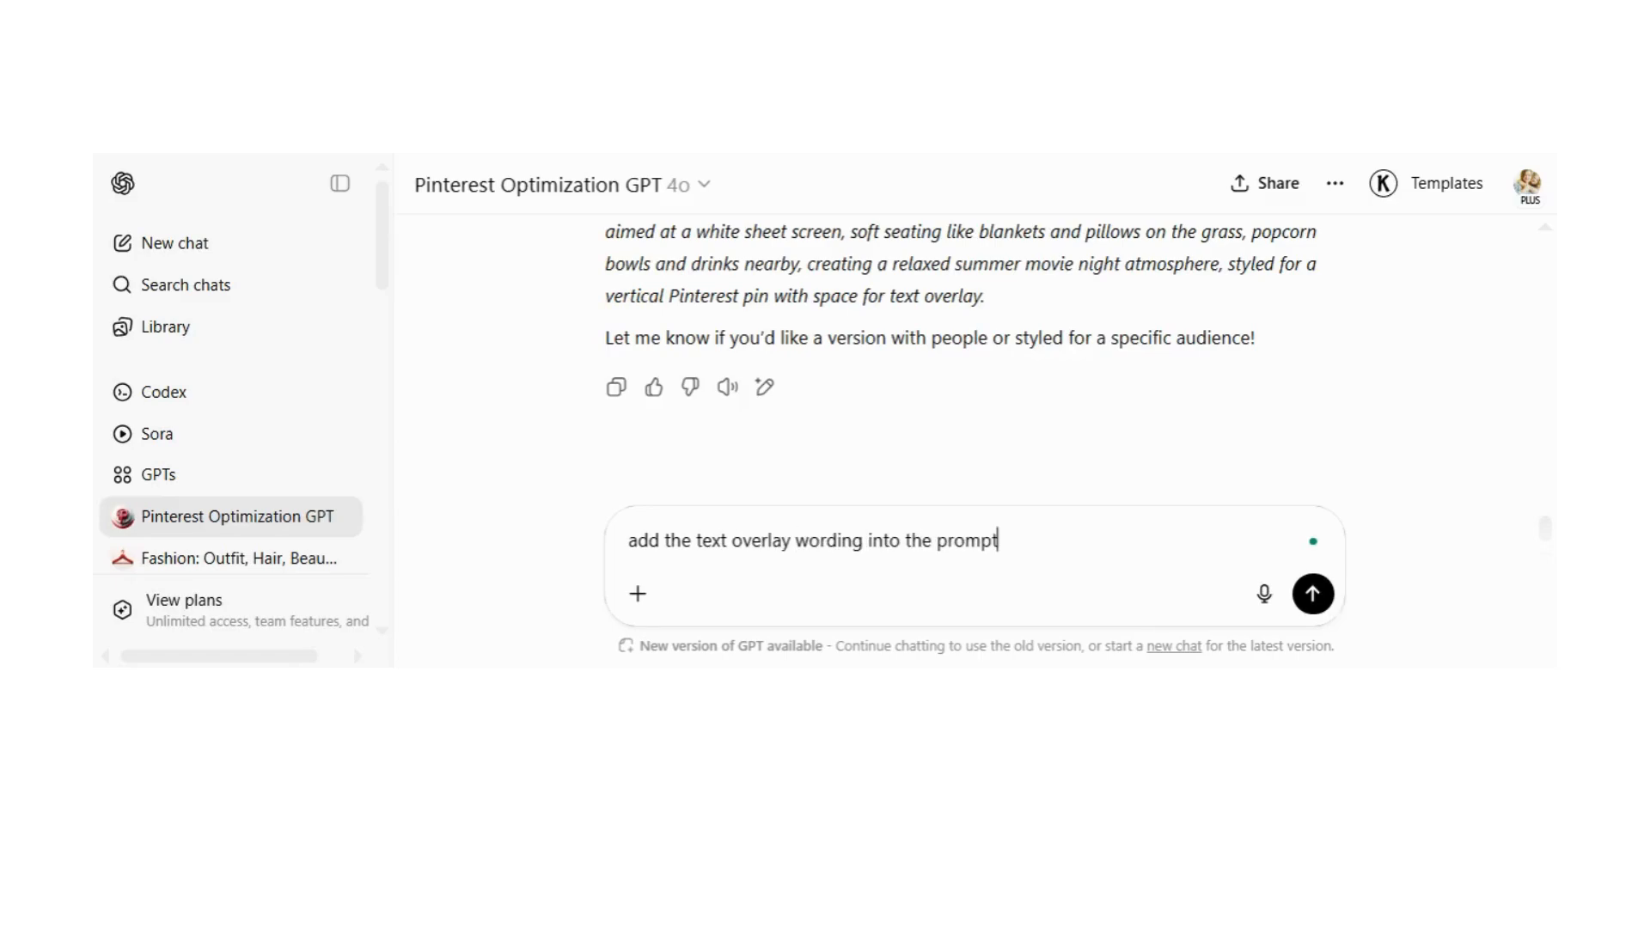
key("Return")
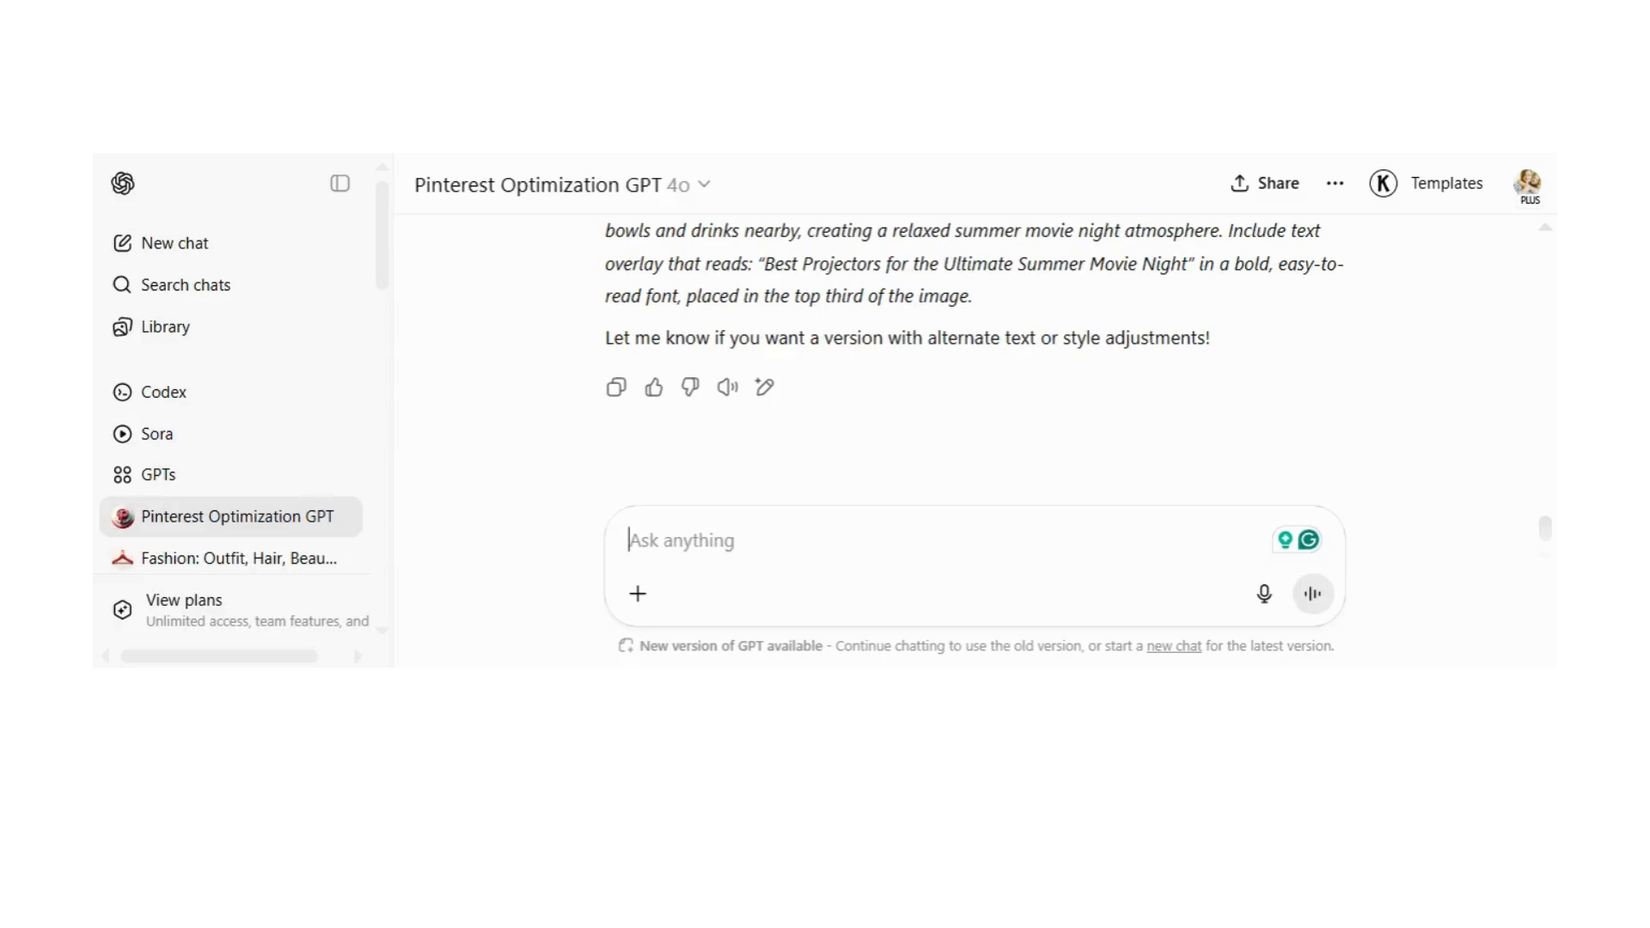
Step: Review the revised image prompt and select its full paragraph, including the text overlay wording
scroll(1162, 412, "up", 2)
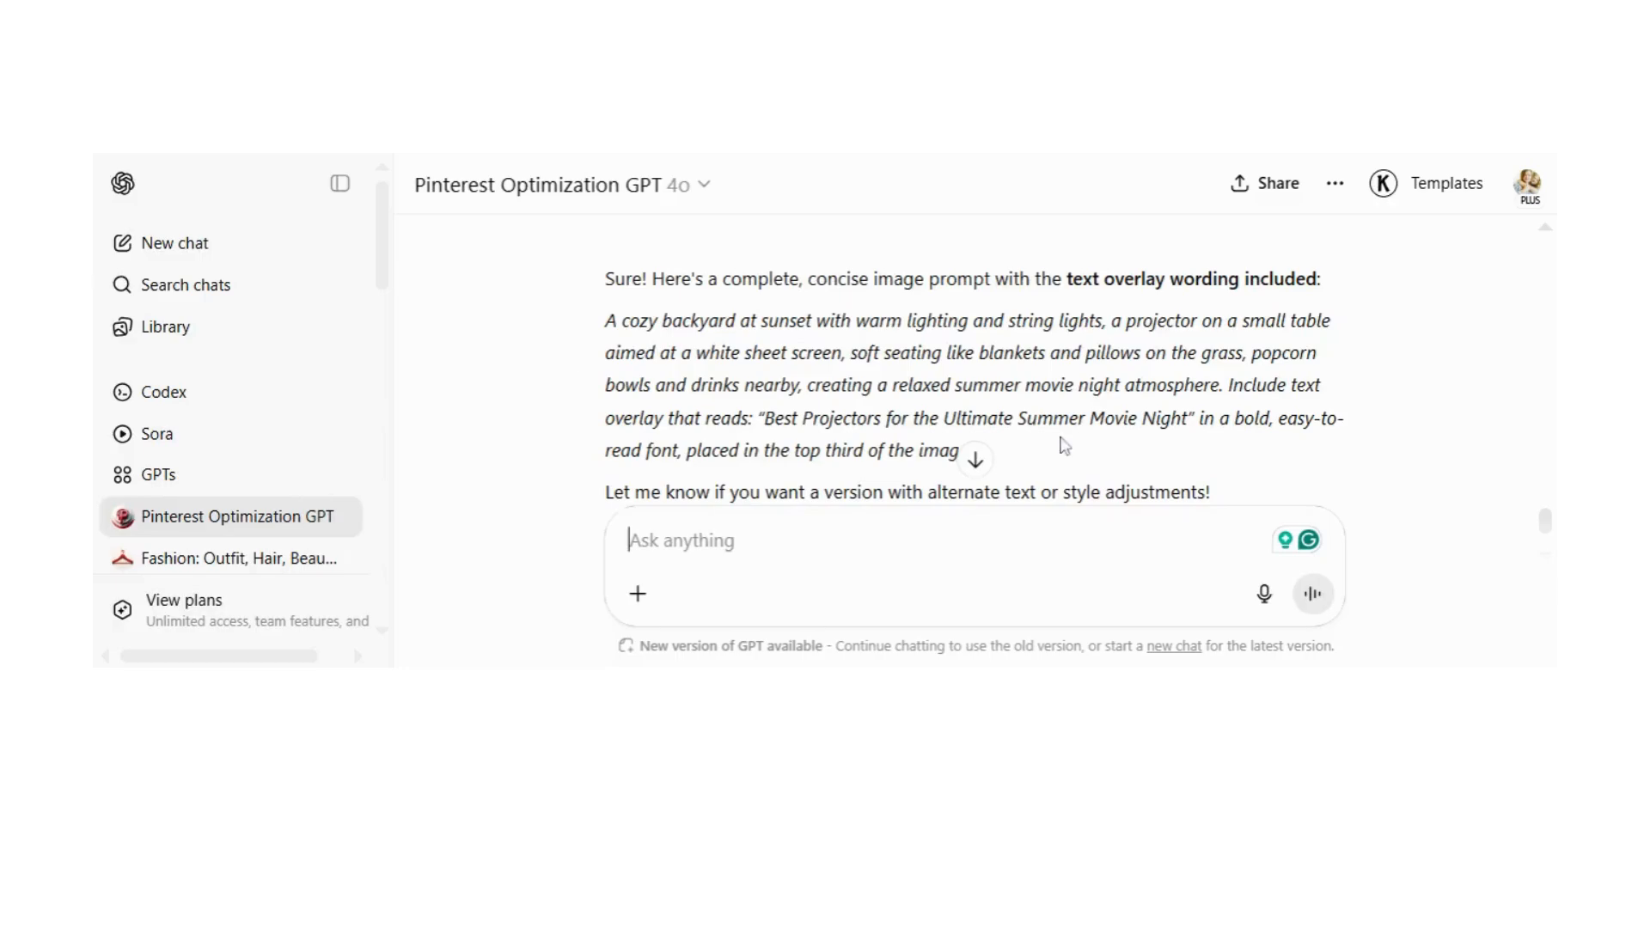
scroll(771, 322, "down", 2)
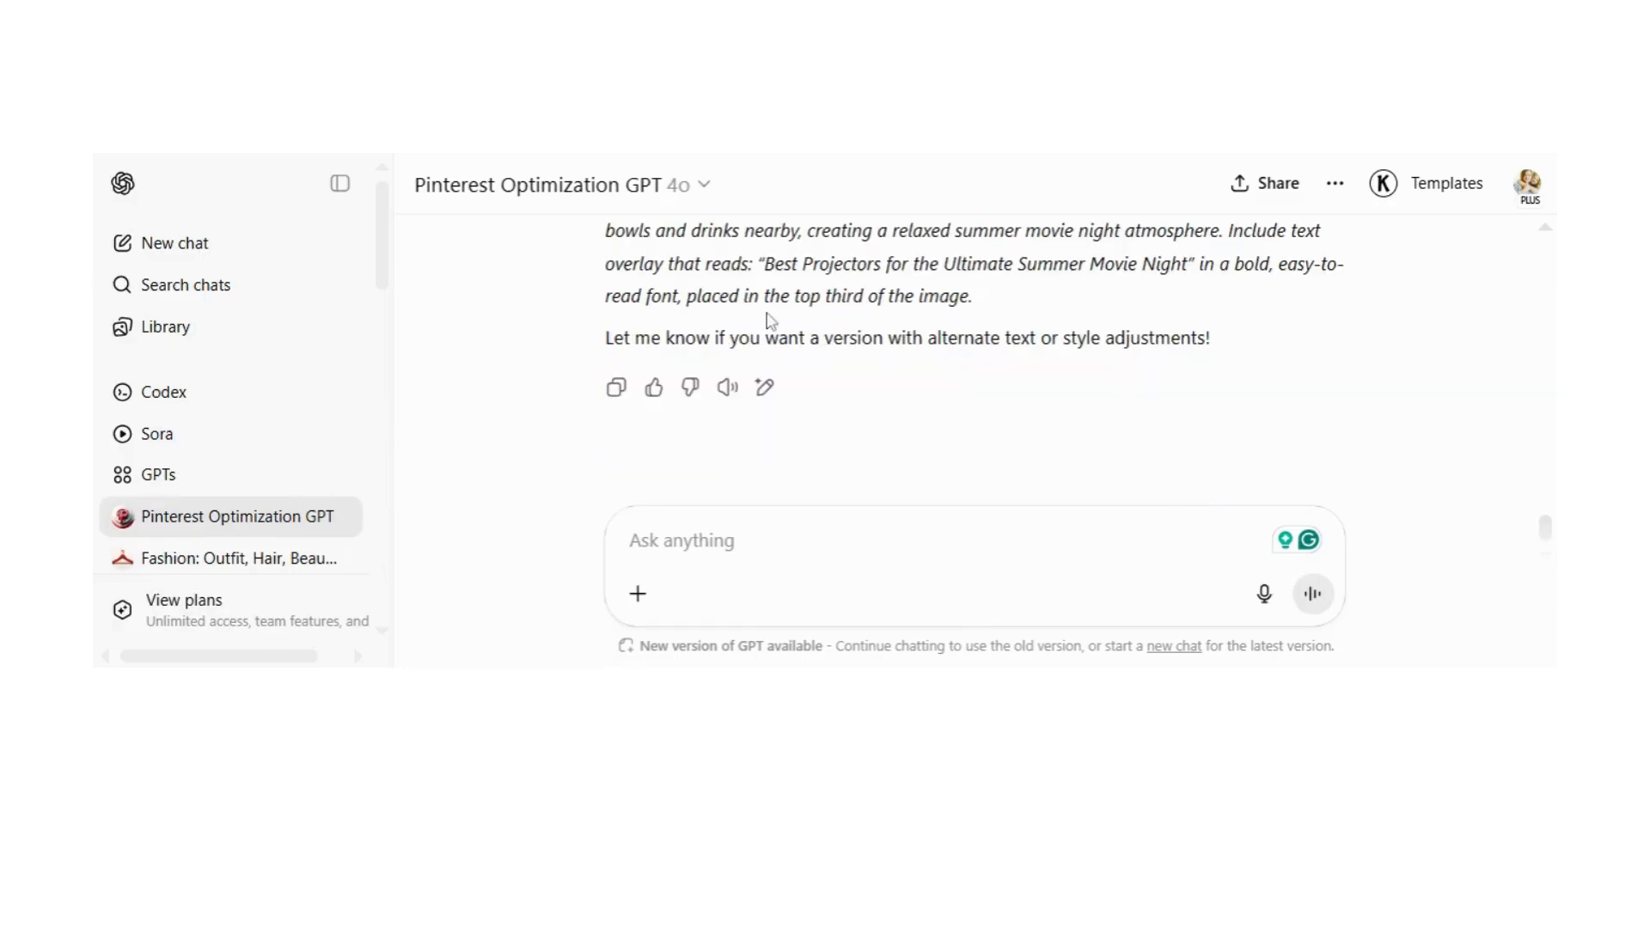
scroll(771, 321, "up", 2)
left_click_drag(605, 322, 967, 453)
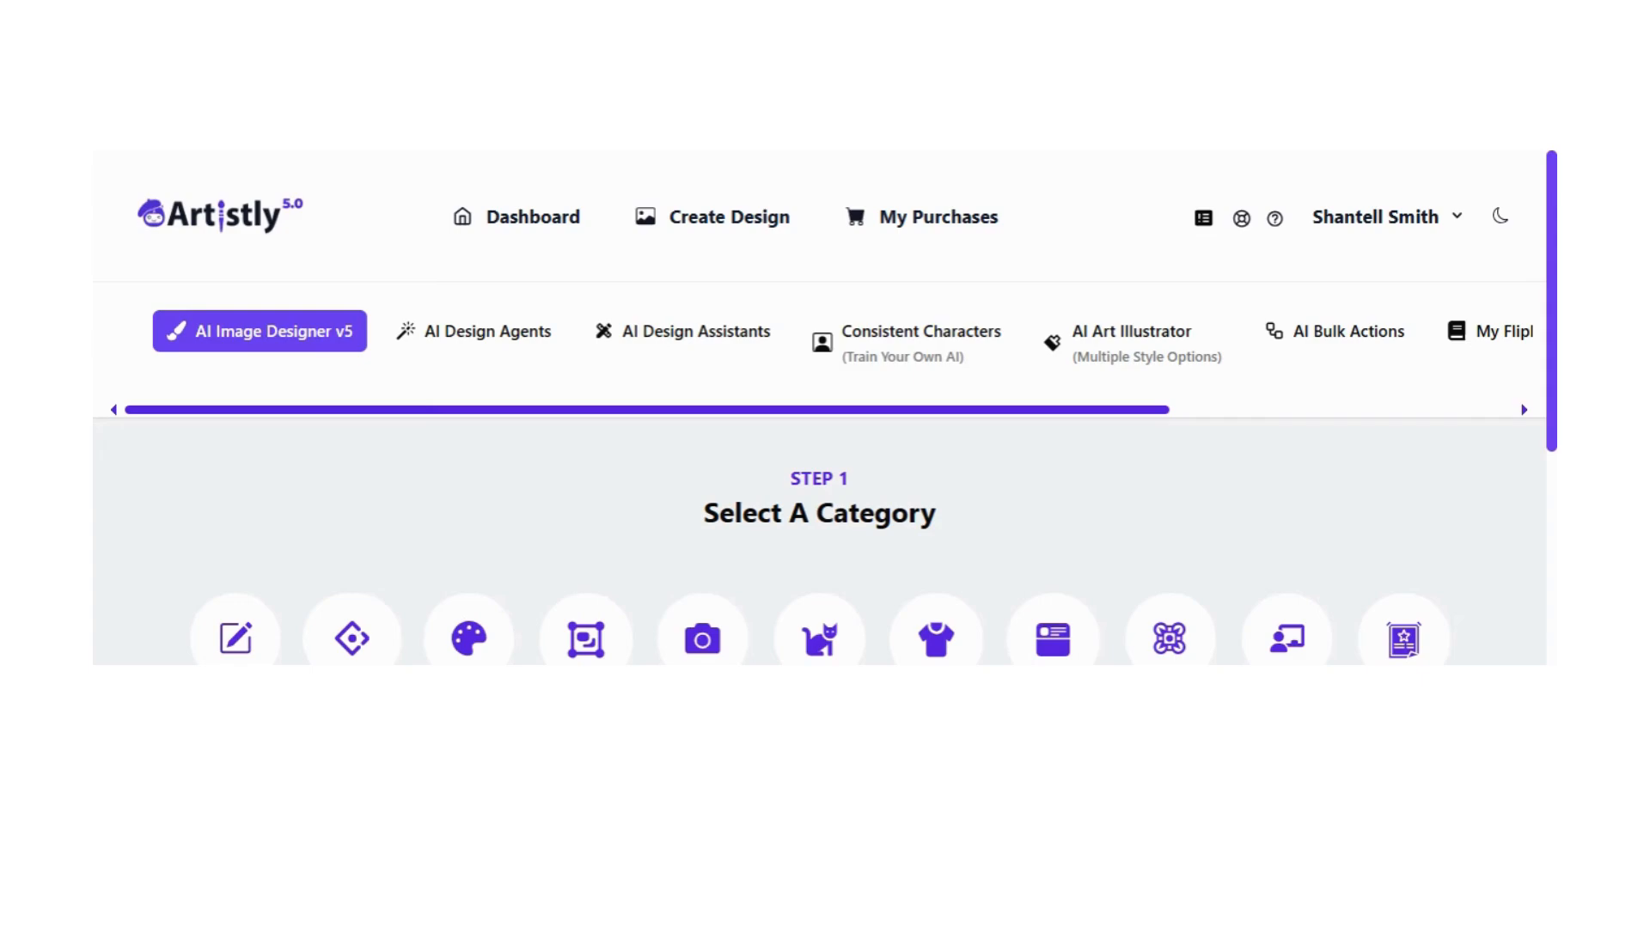
Step: Switch to Artistly, choose the Create From Prompt category and paste the backyard movie night image prompt
scroll(1012, 440, "down", 2)
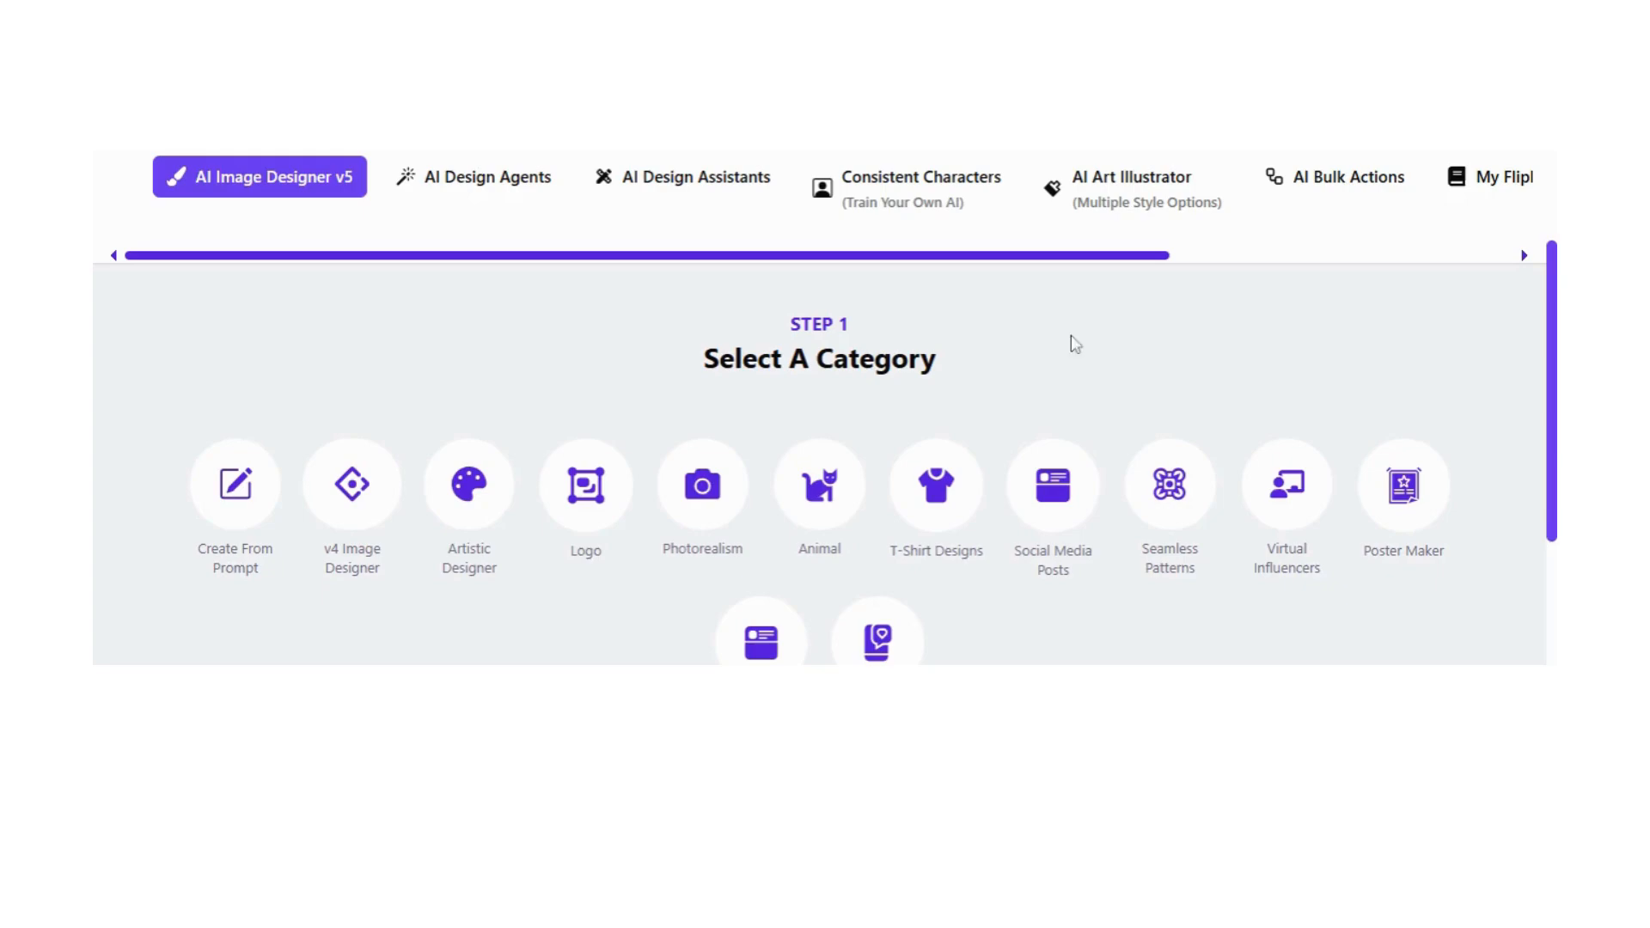
scroll(177, 376, "up", 2)
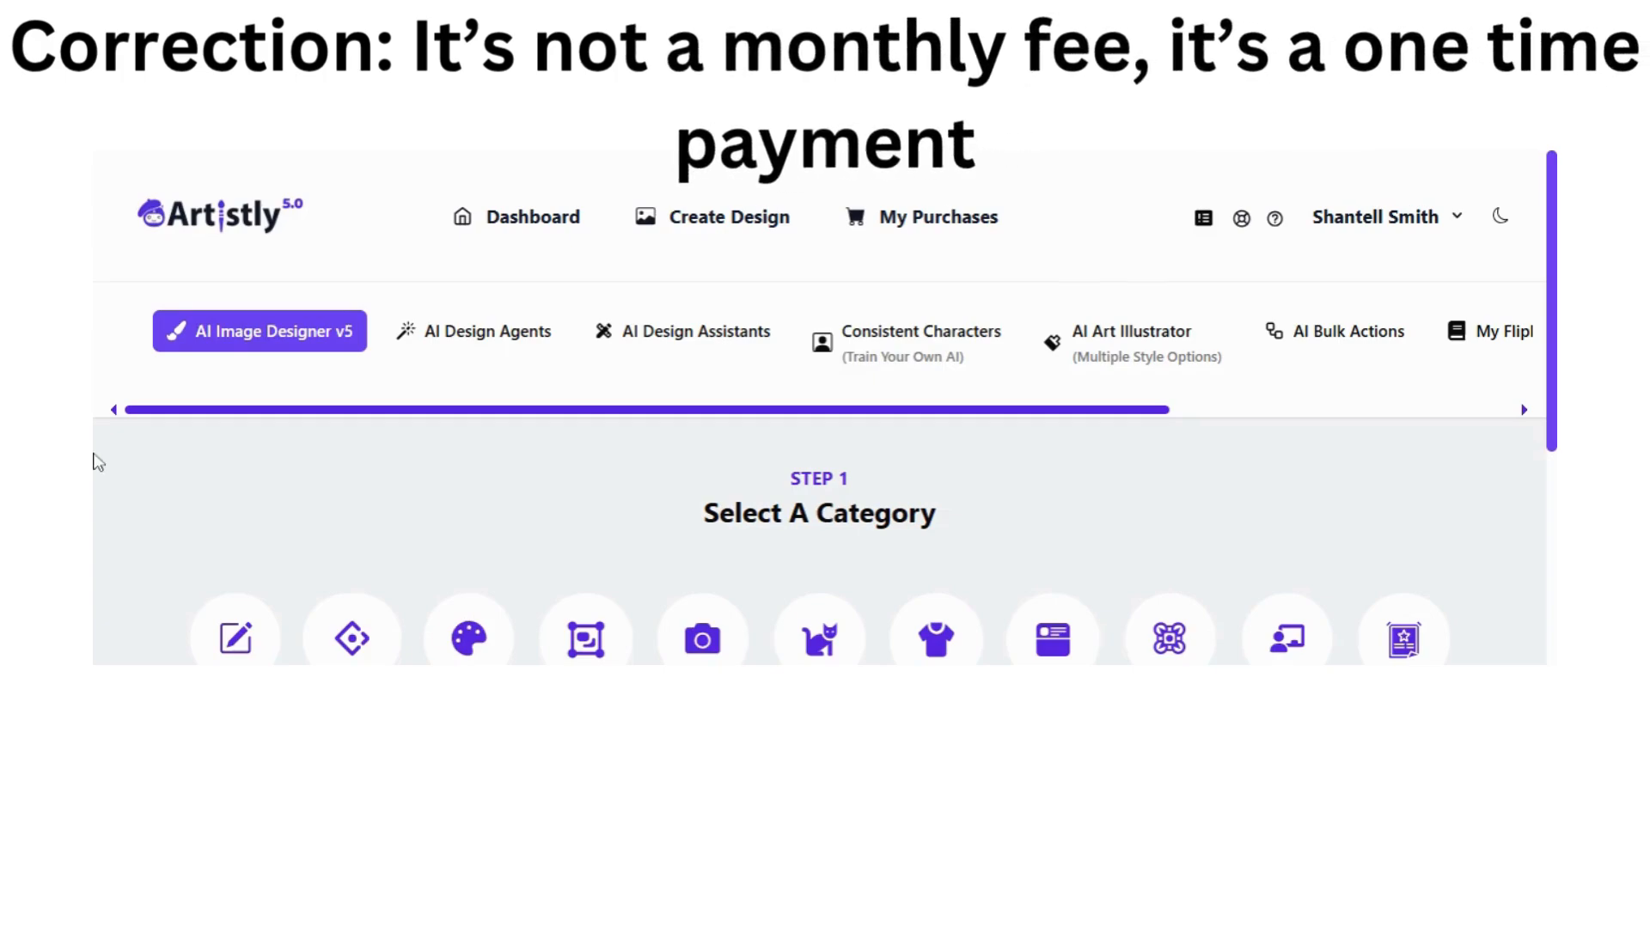
scroll(394, 449, "down", 2)
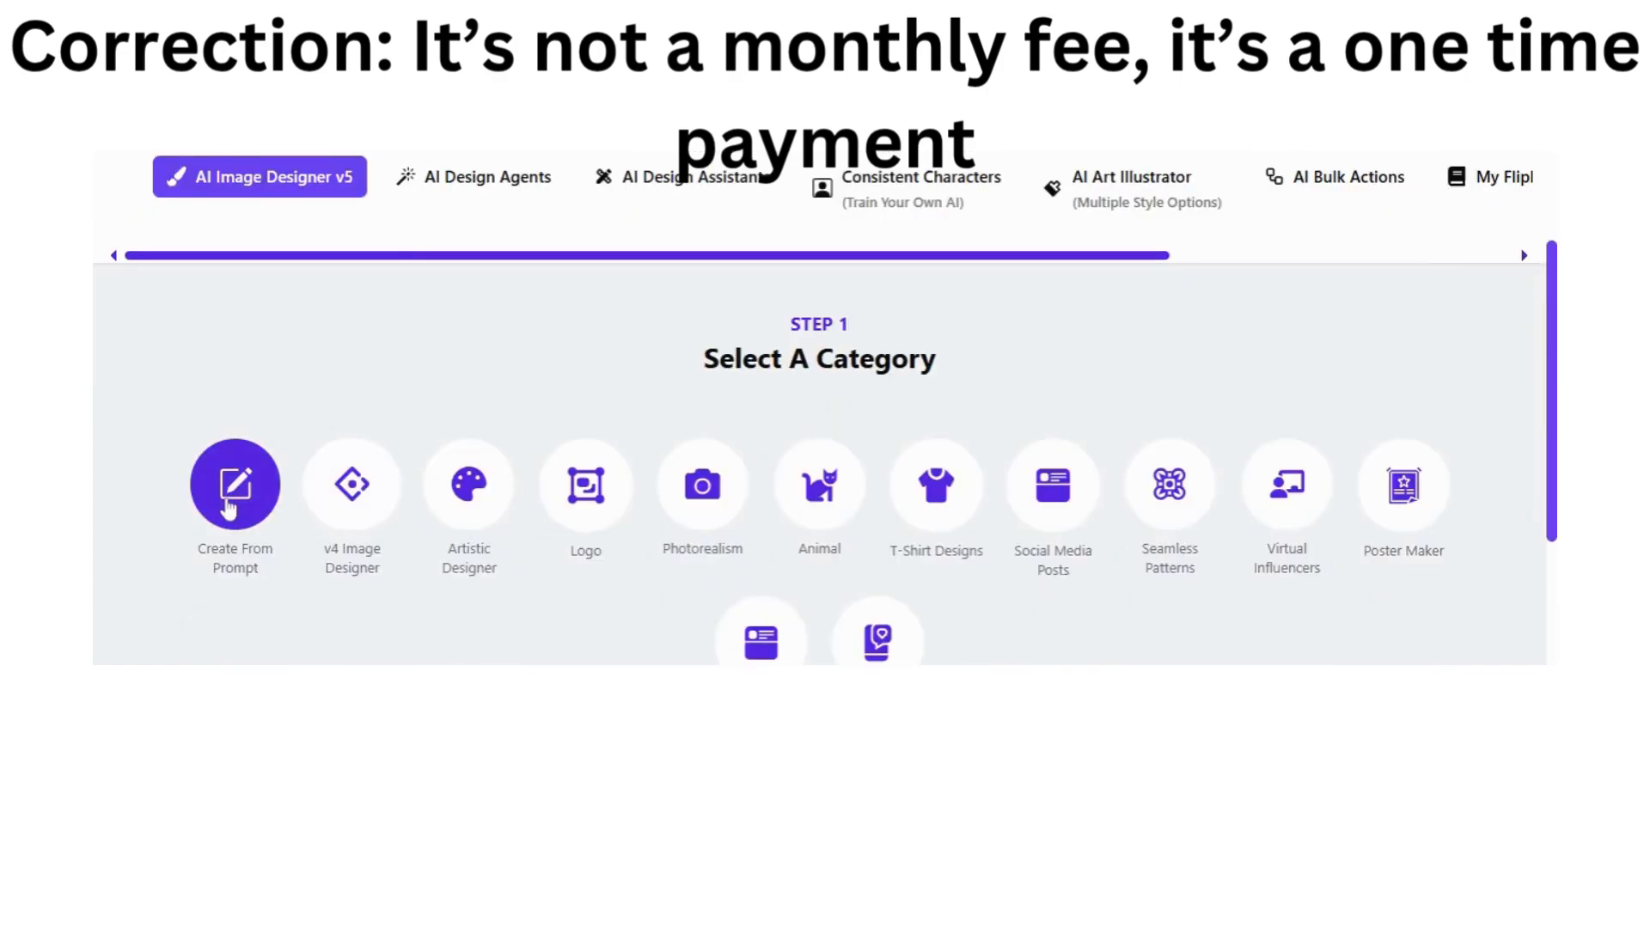
left_click(228, 508)
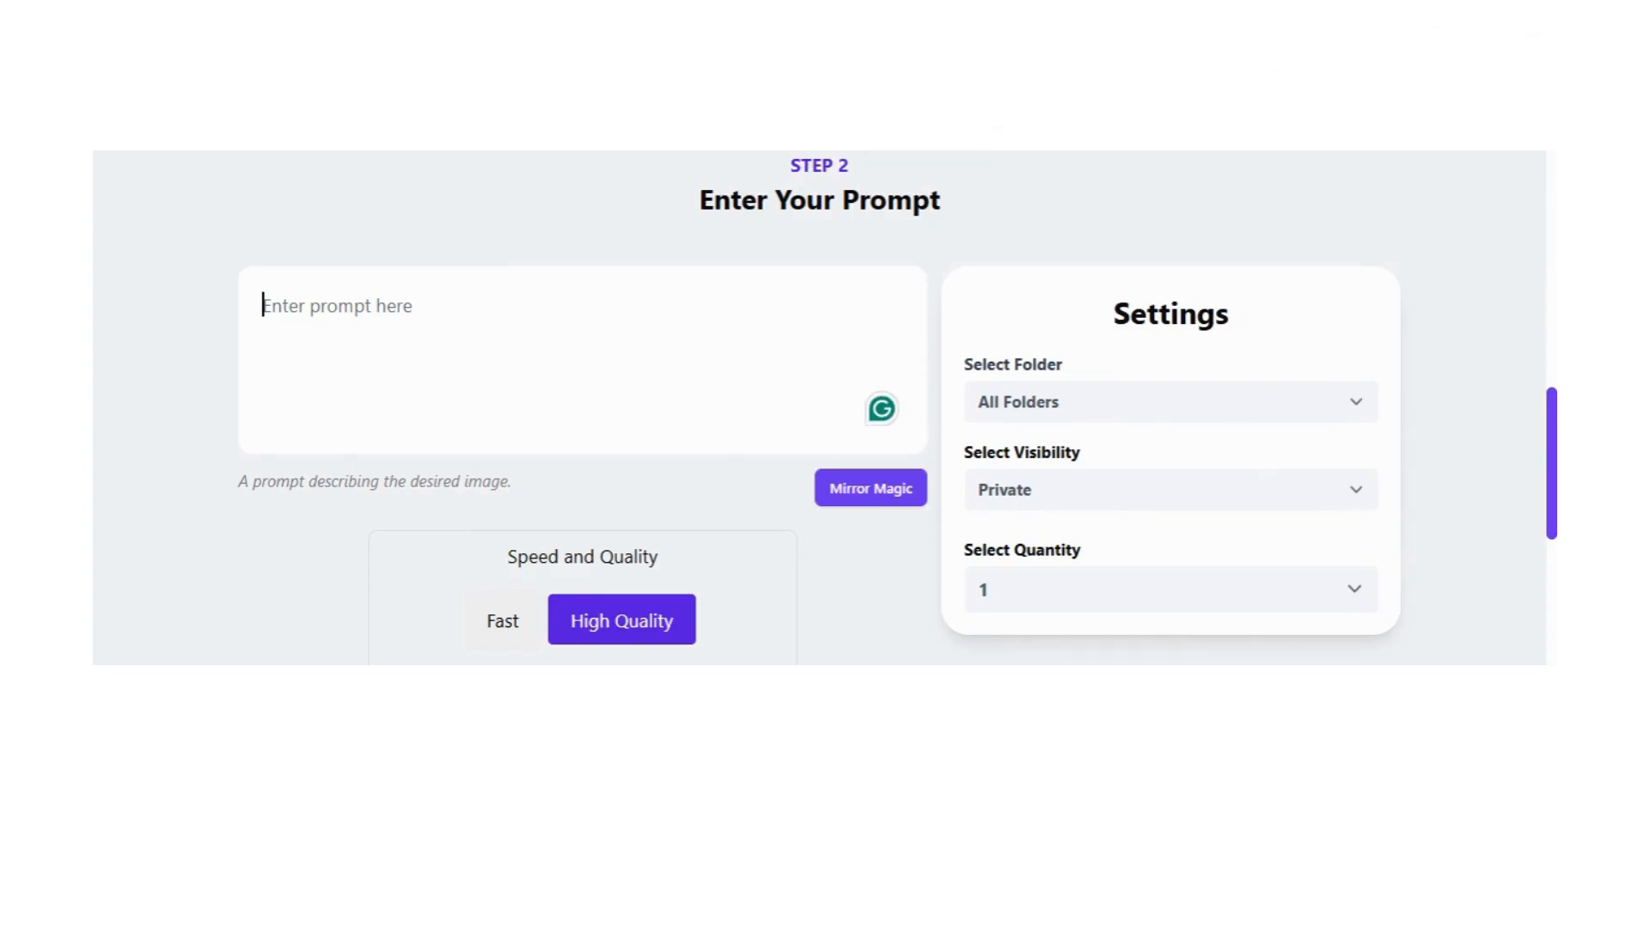
key("ctrl+v")
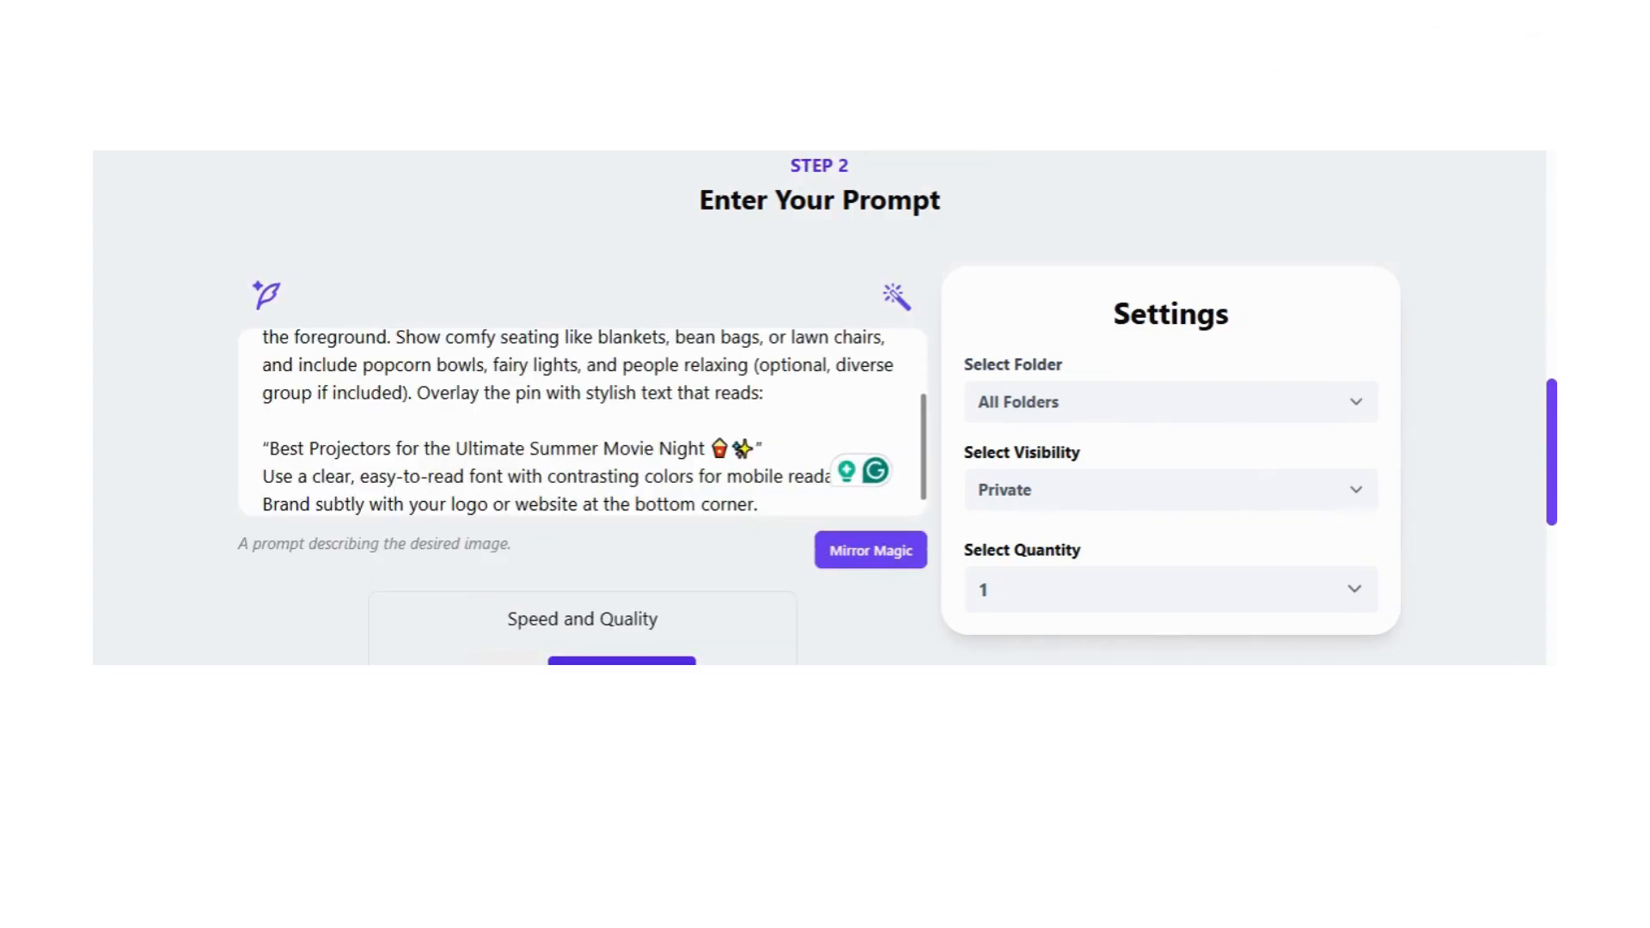
Step: Delete the popcorn and sparkle emojis after "Summer Movie Night" in the prompt and check the remaining text
left_click_drag(709, 449, 755, 449)
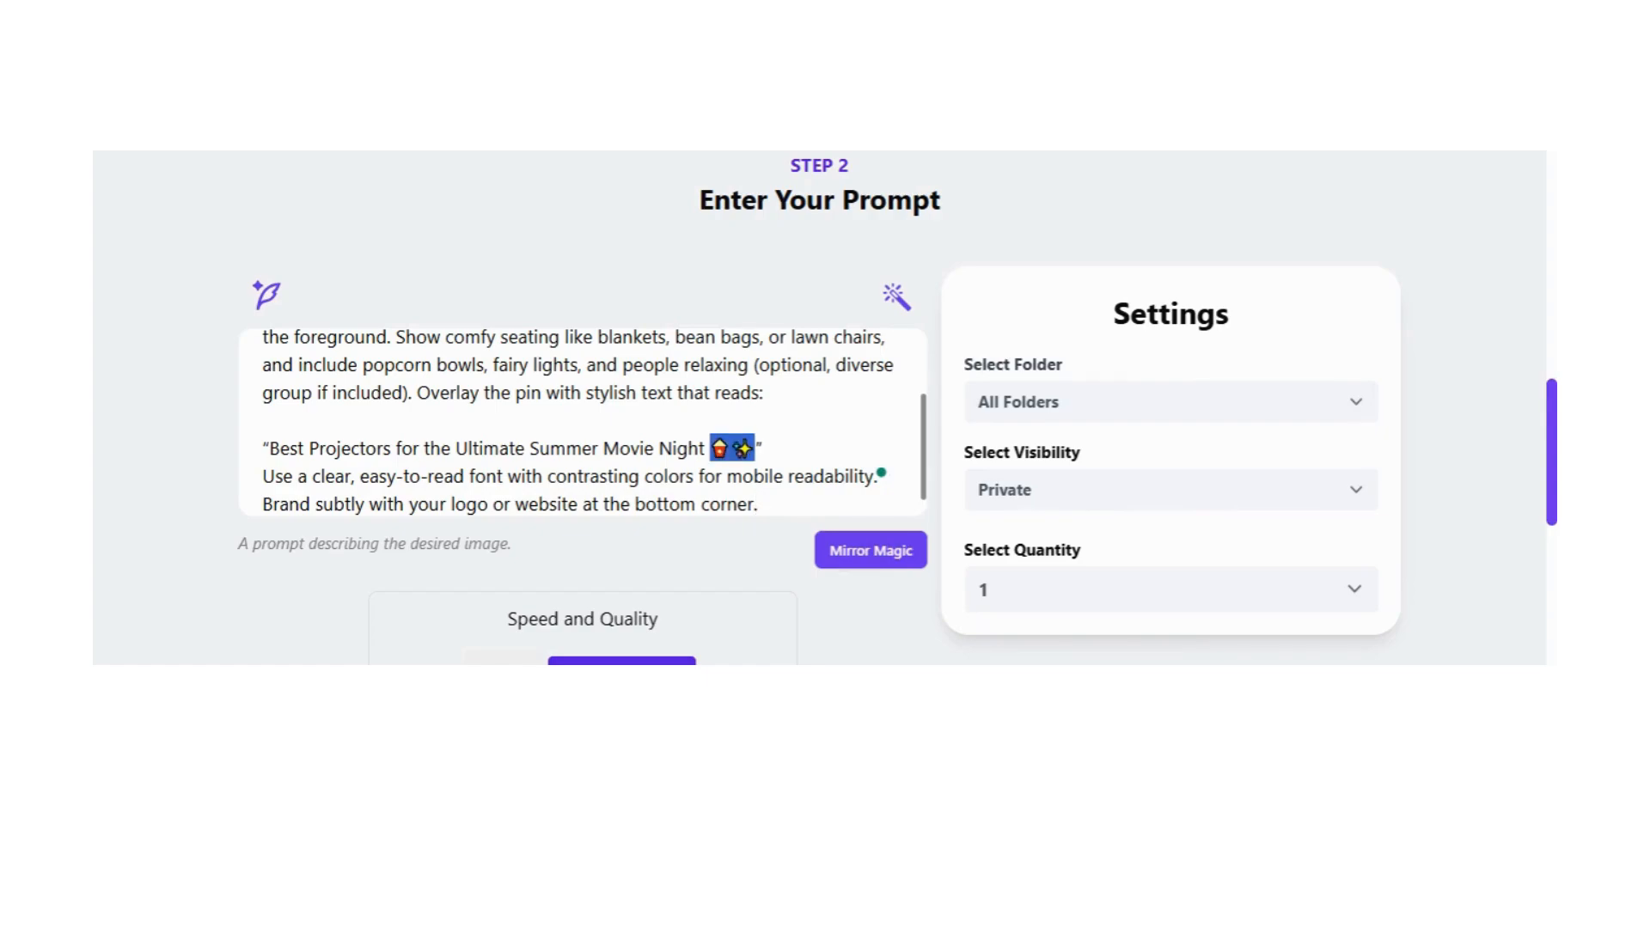
key("BackSpace")
scroll(583, 422, "up", 2)
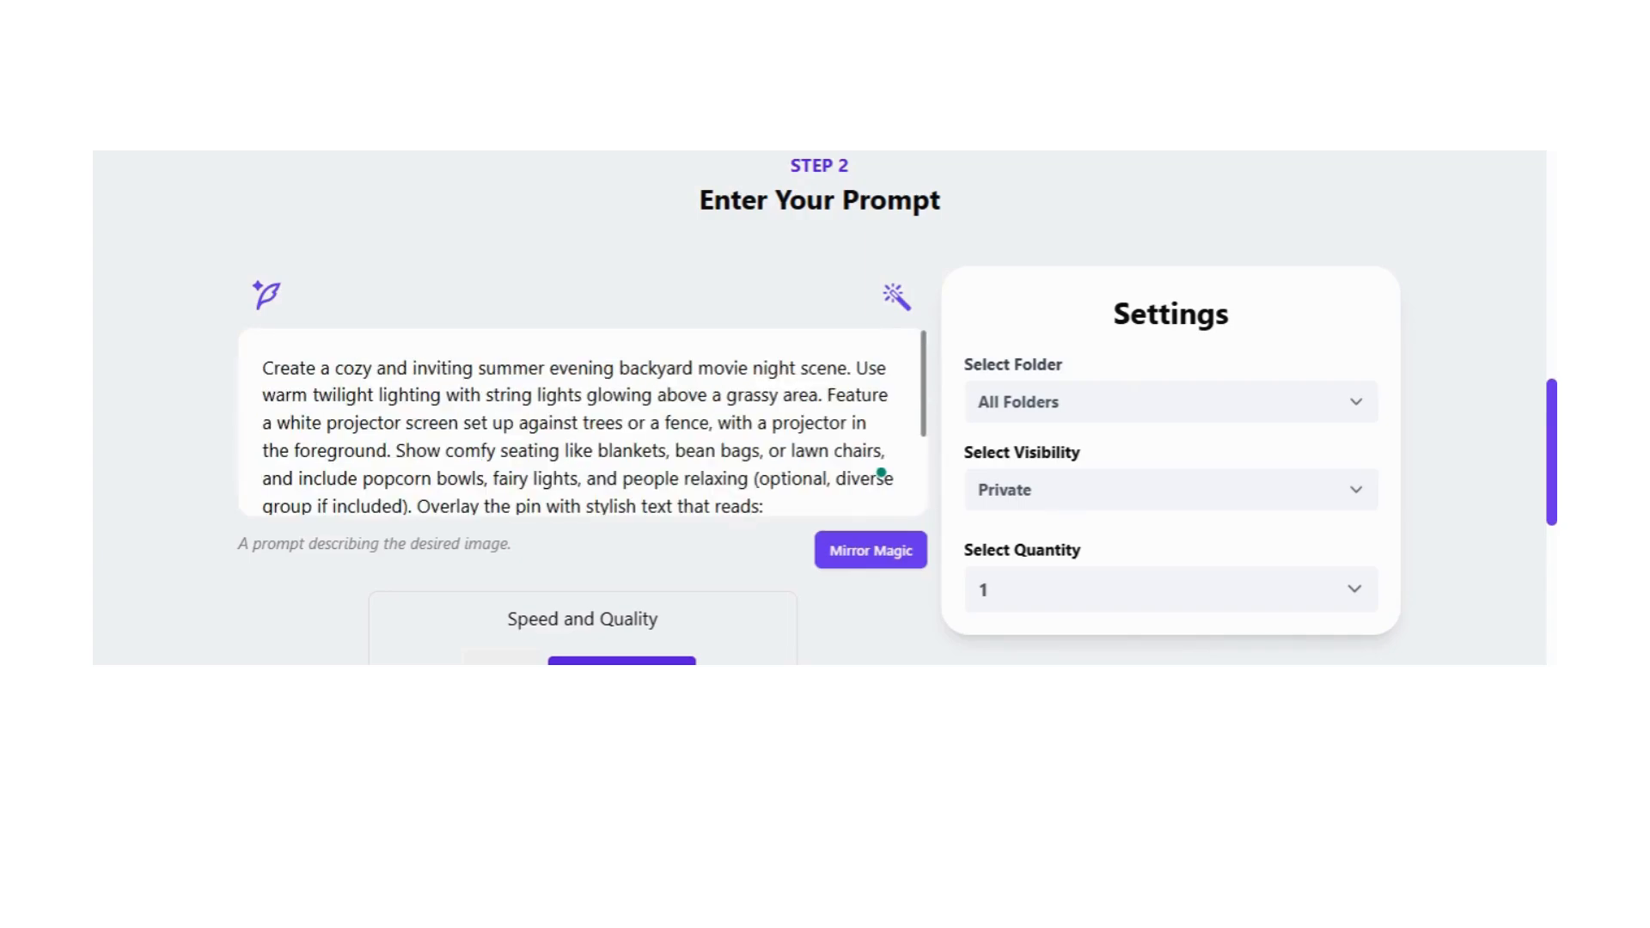
scroll(881, 472, "down", 3)
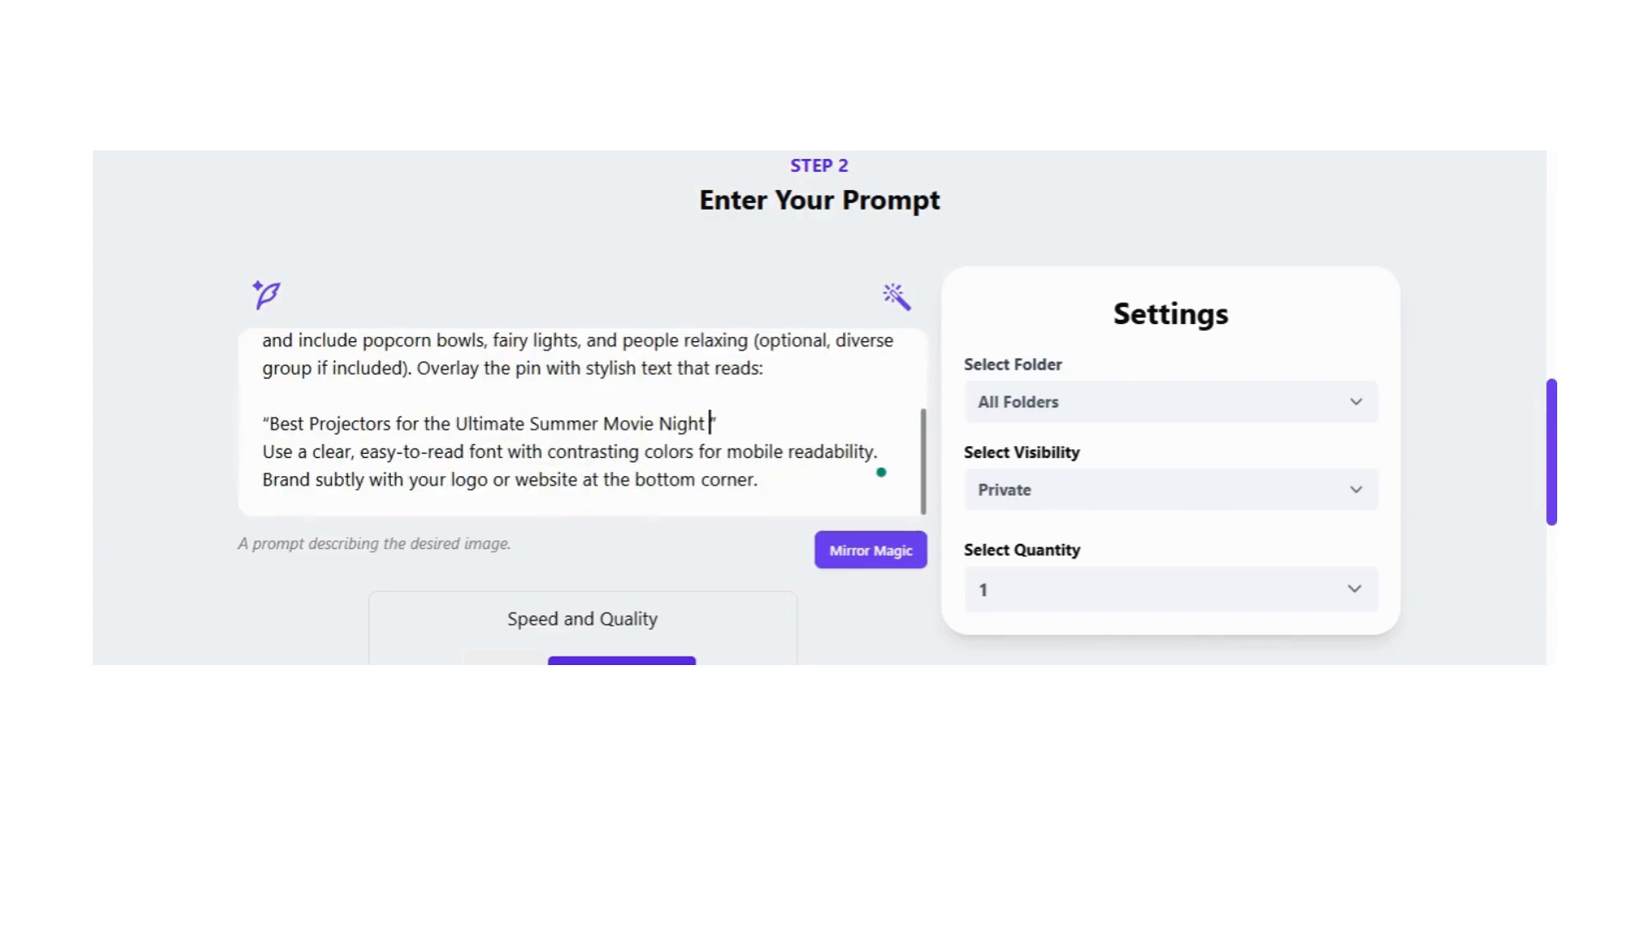
Step: Generate the images with the quantity set to 4 and the aspect ratio set to 9:16 (768 X 1344) px
left_click(1245, 607)
left_click(1064, 563)
scroll(575, 438, "down", 2)
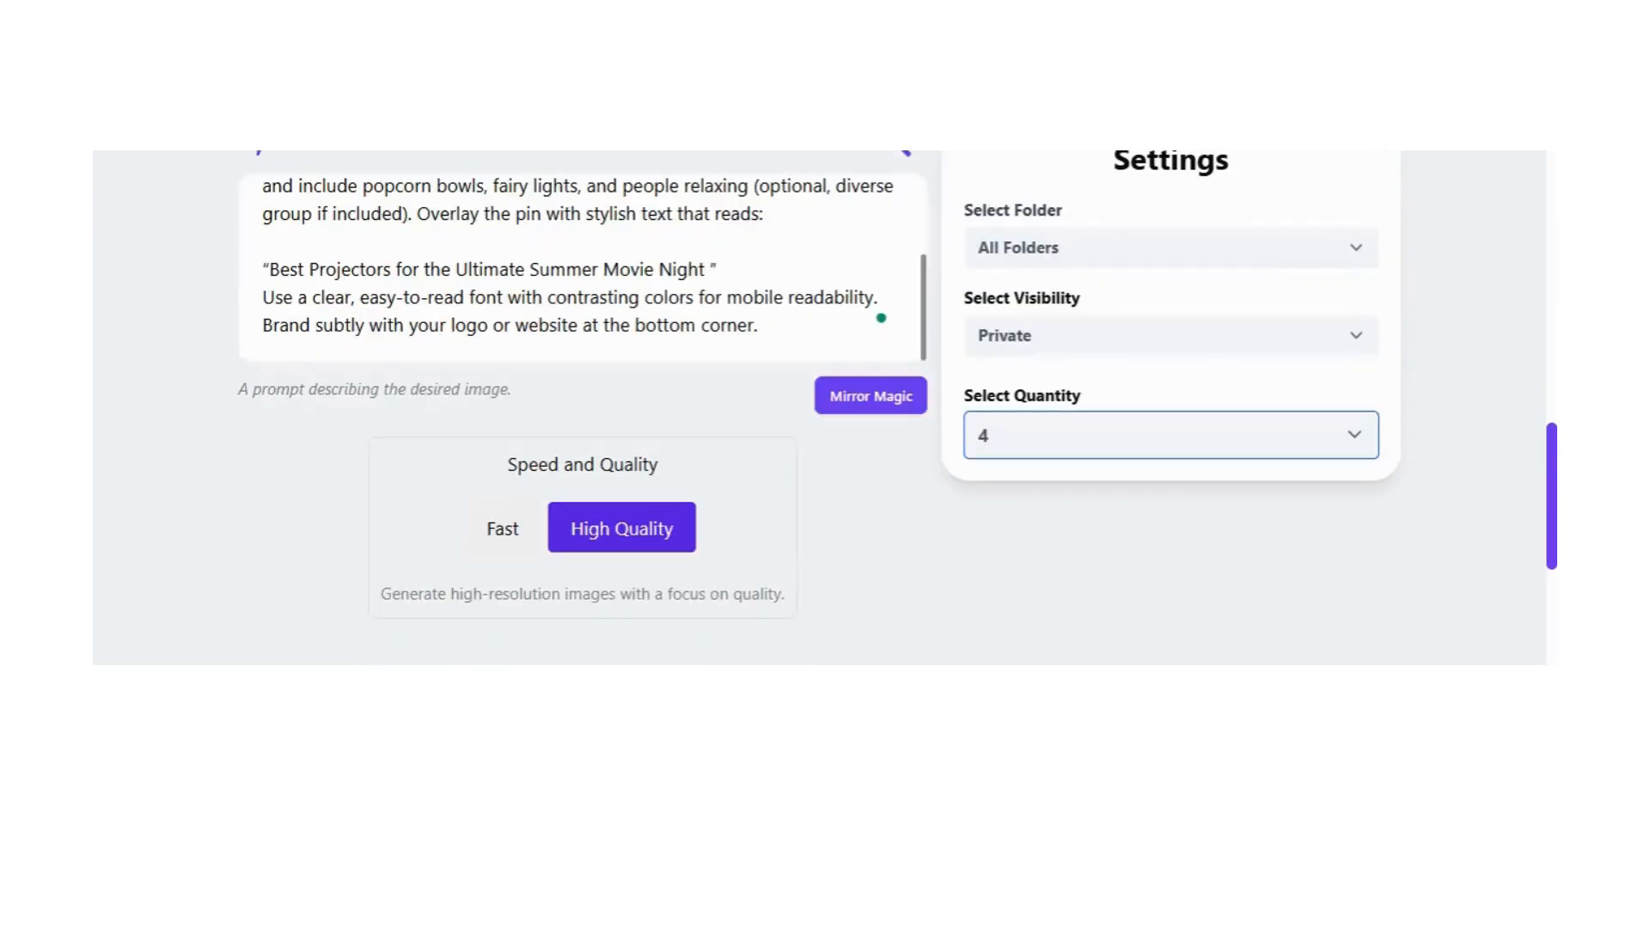
scroll(897, 477, "down", 4)
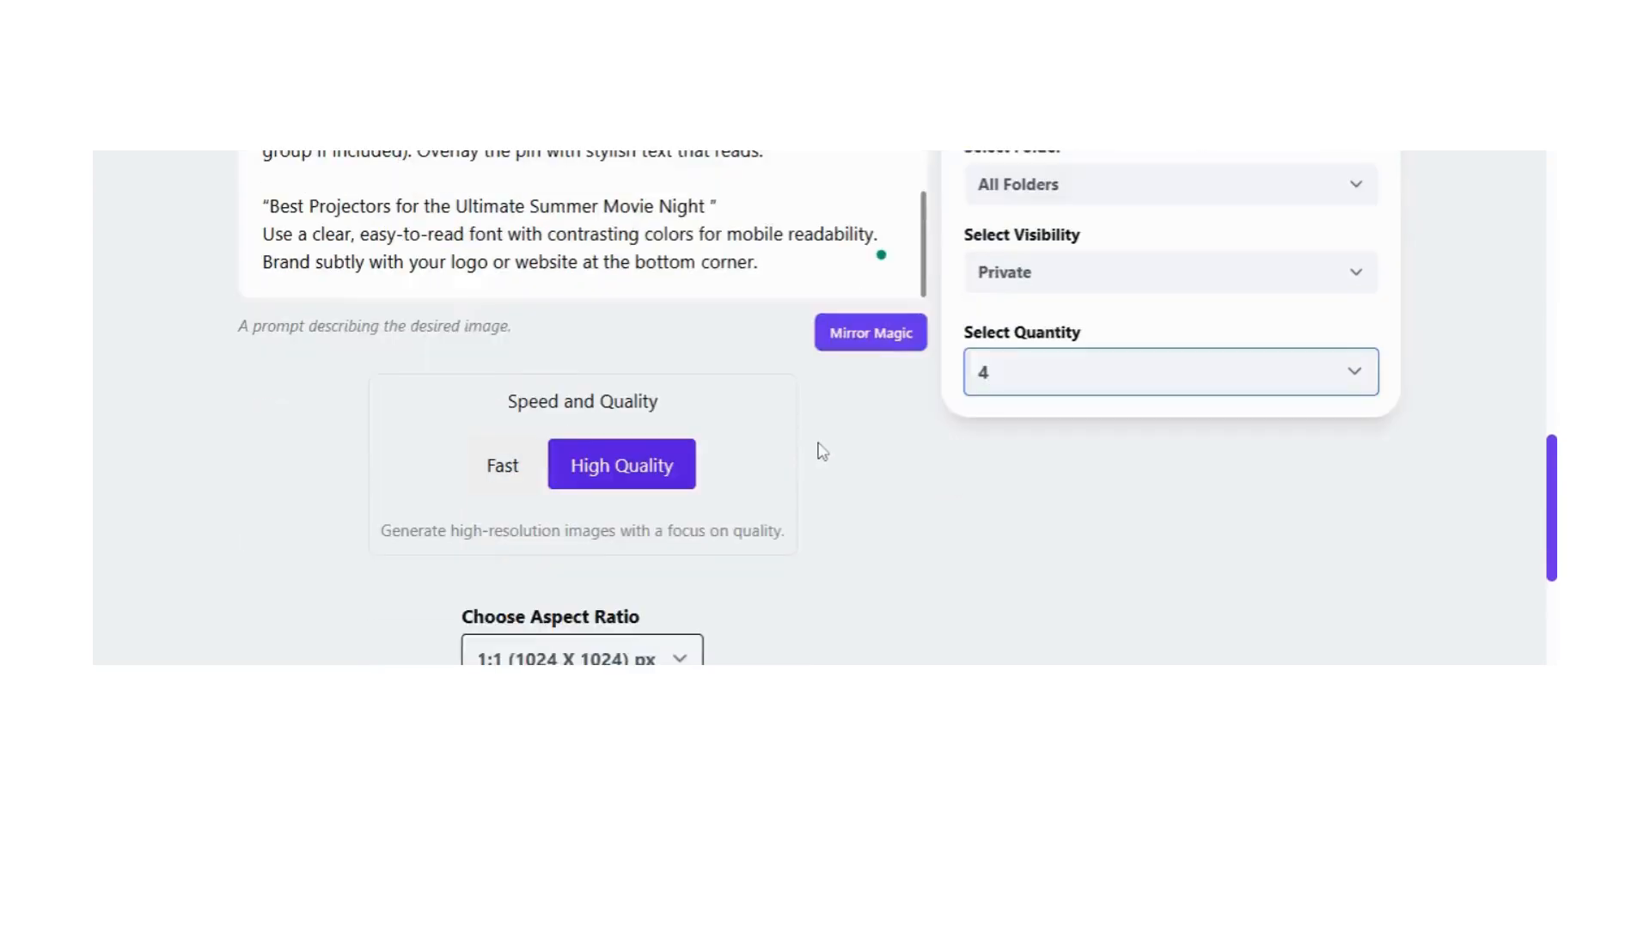
left_click(671, 426)
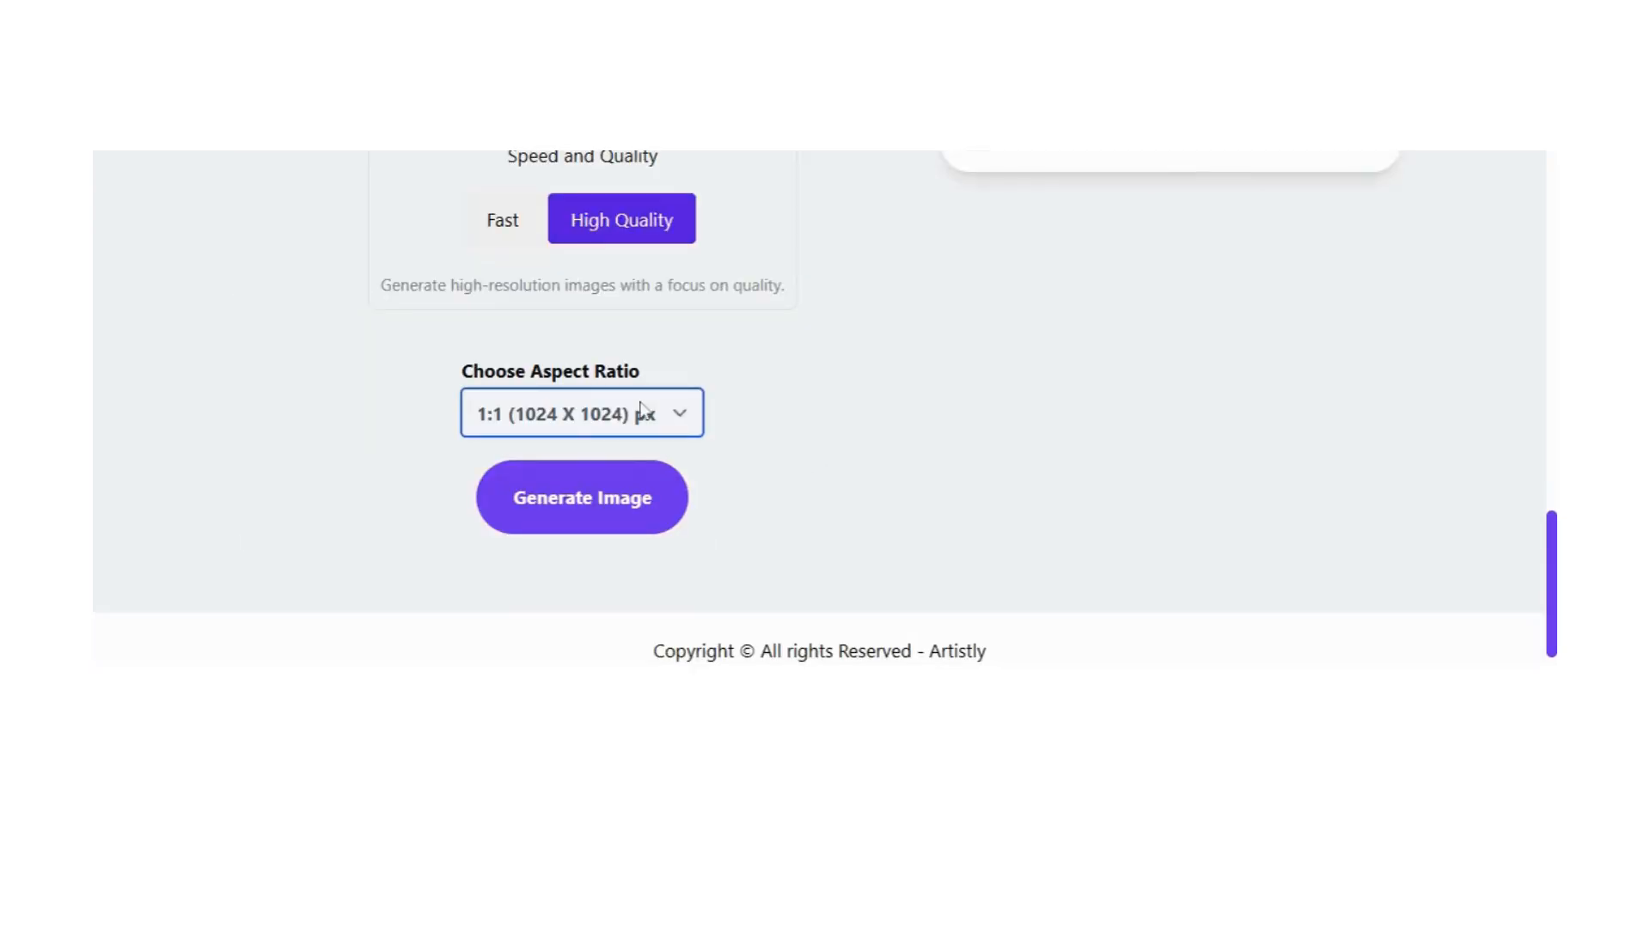
left_click(555, 337)
left_click(602, 506)
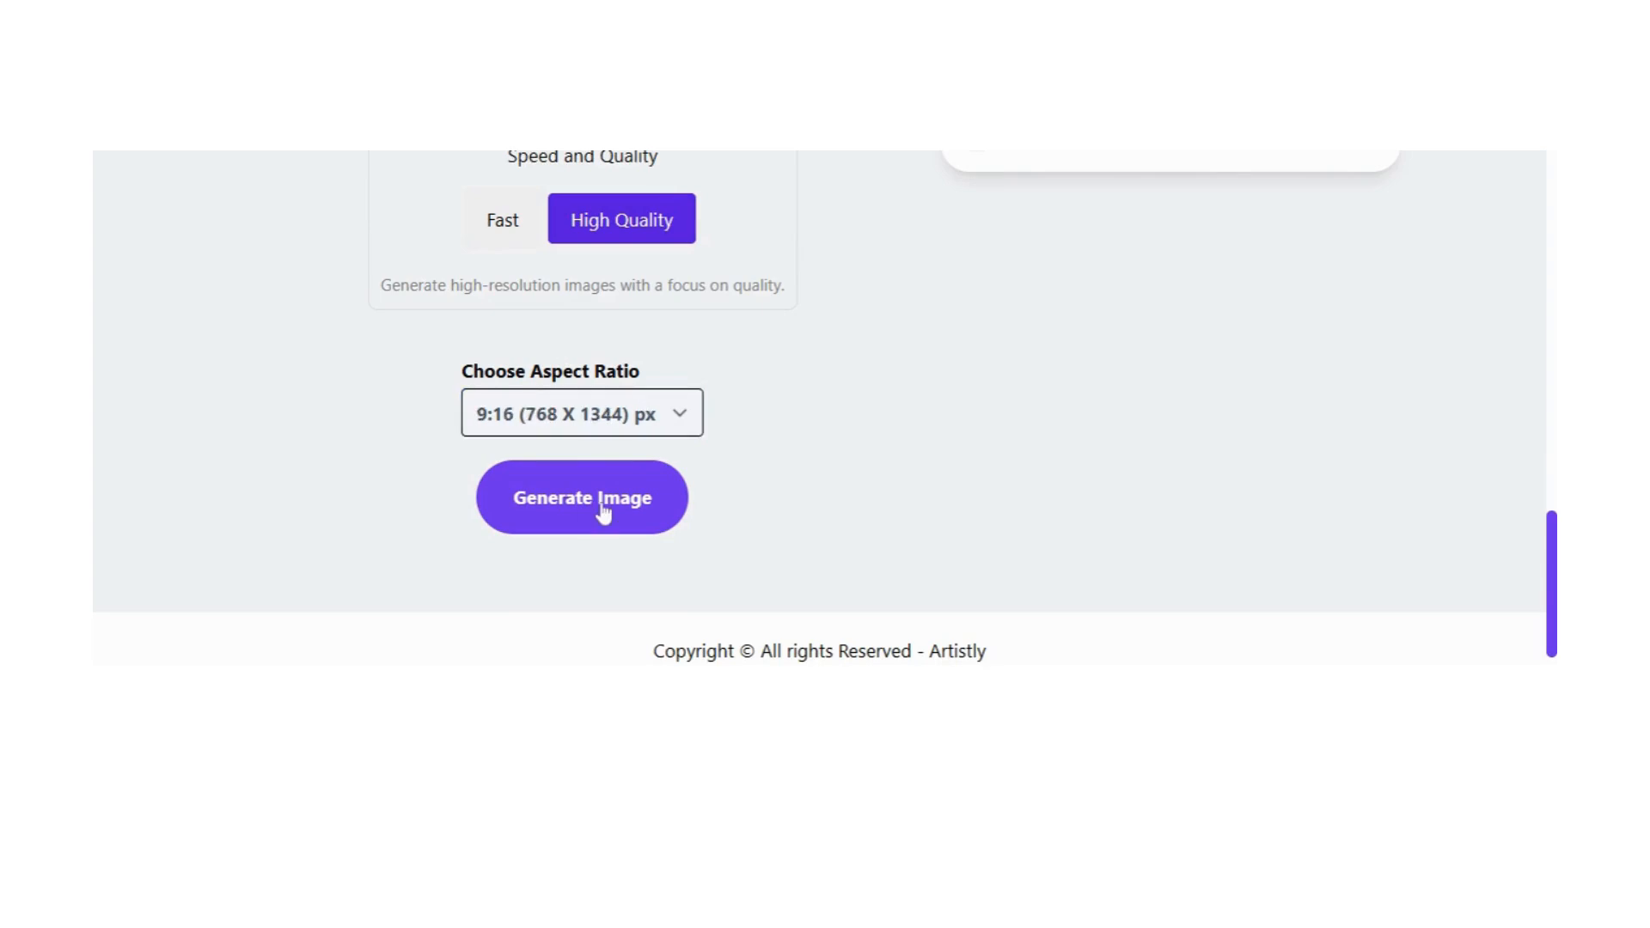
Step: Look over the earlier backyard party checklist and movie night designs and check the processing status of the new images
scroll(767, 475, "up", 4)
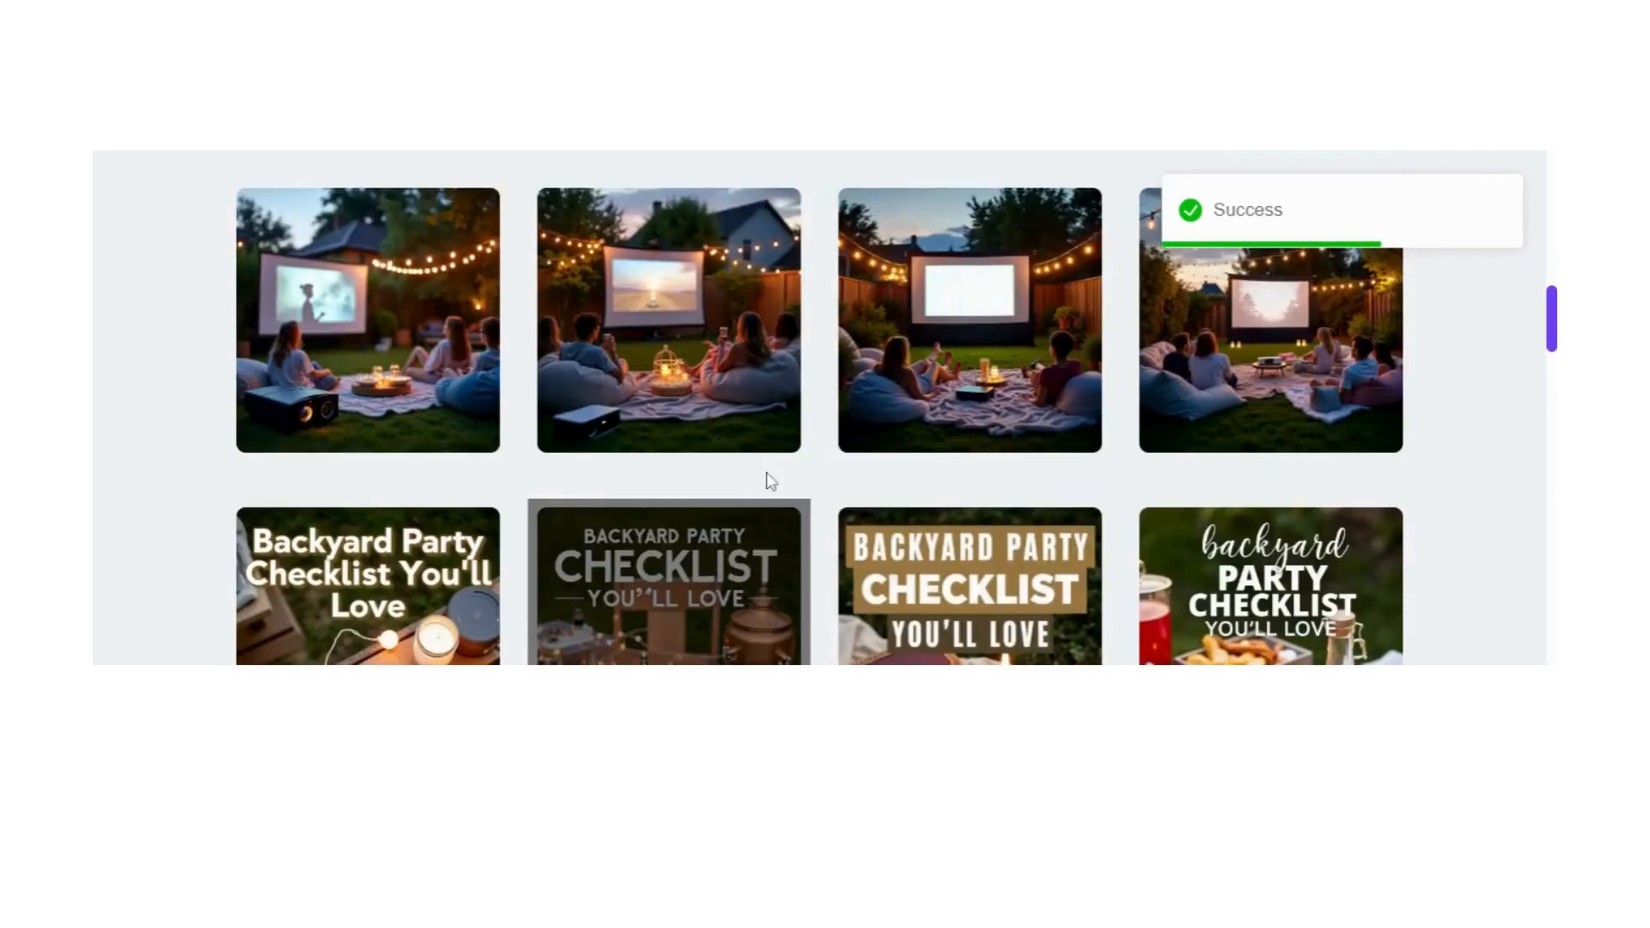
scroll(767, 472, "down", 4)
scroll(766, 472, "up", 1)
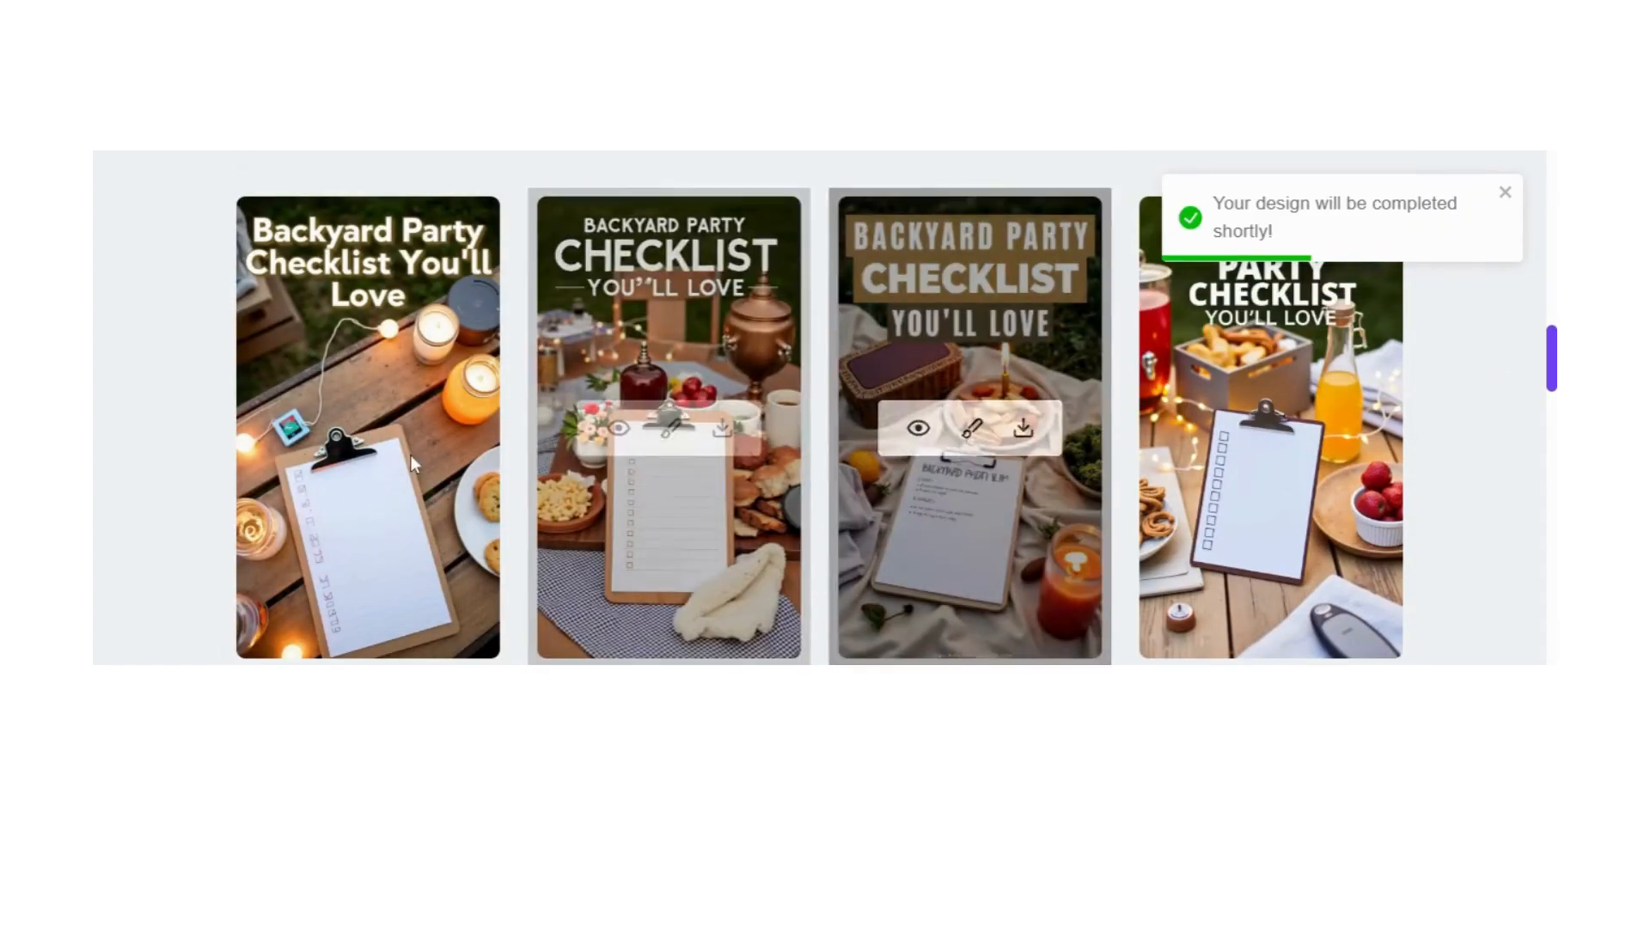
scroll(780, 457, "up", 2)
scroll(628, 481, "down", 2)
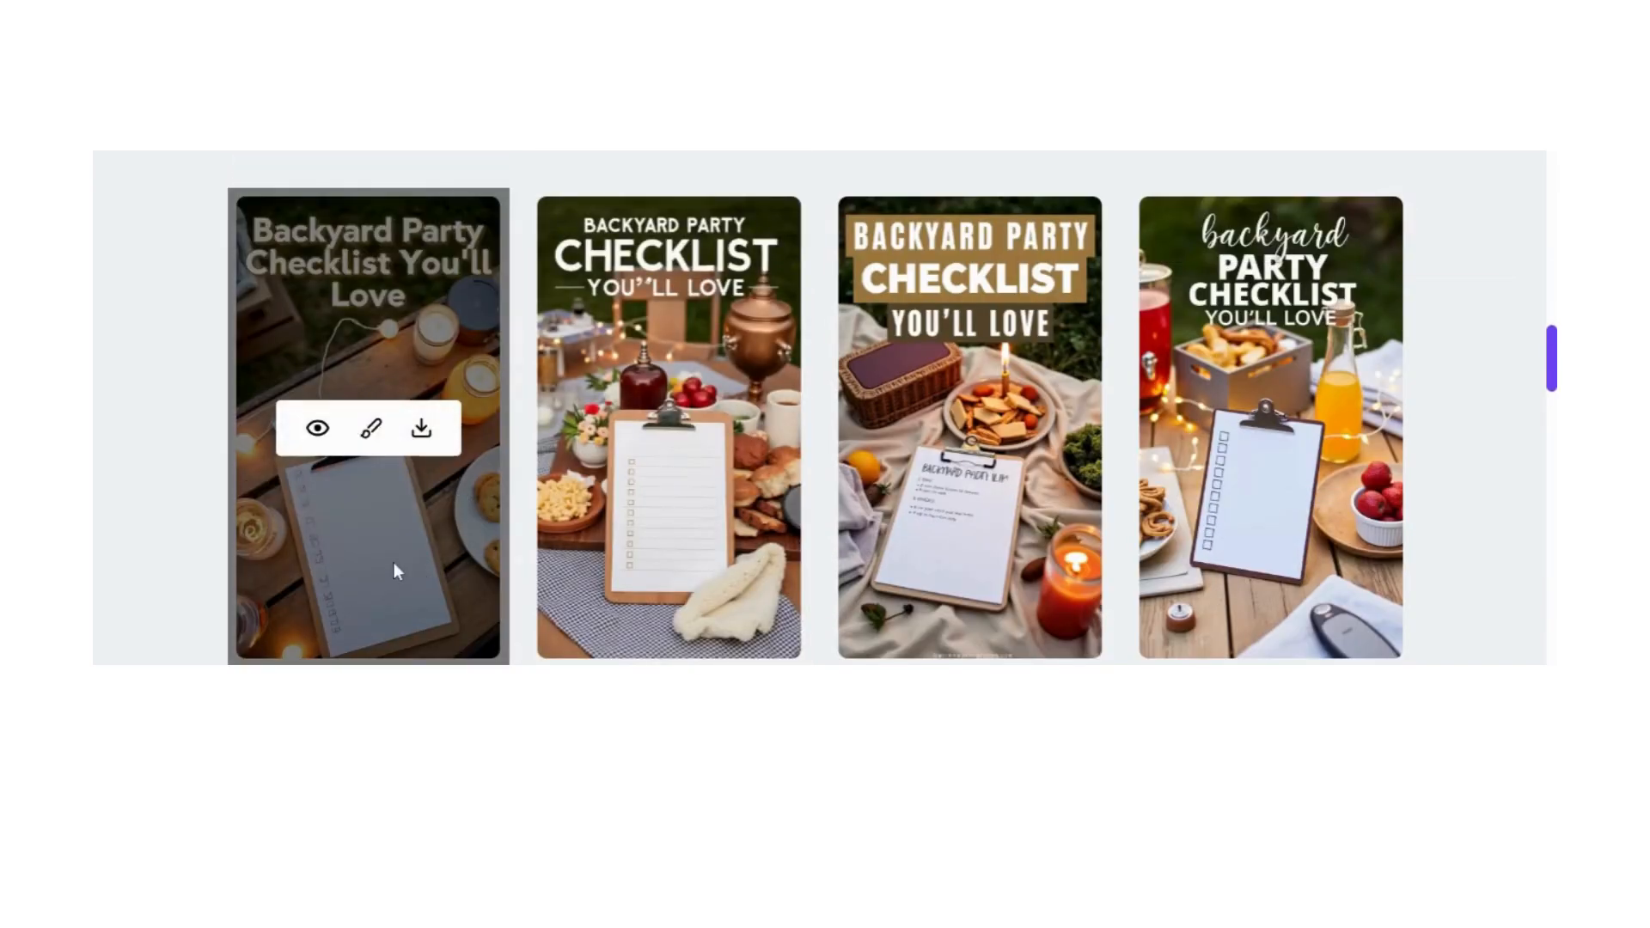
scroll(516, 550, "up", 6)
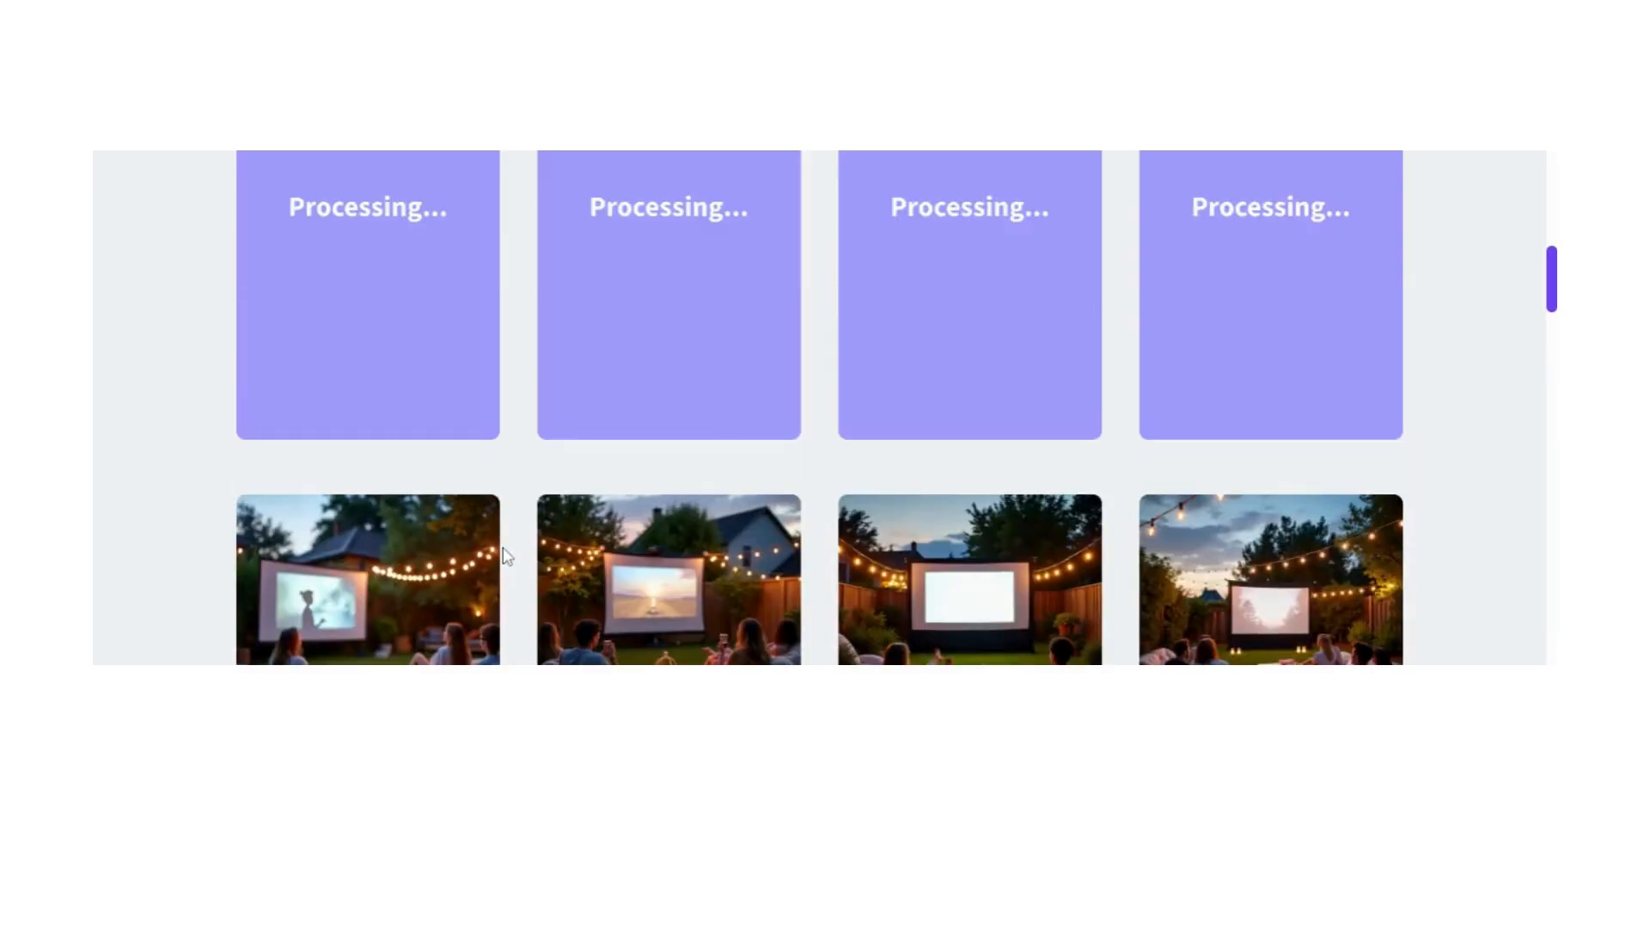
scroll(507, 556, "up", 4)
scroll(1466, 472, "down", 2)
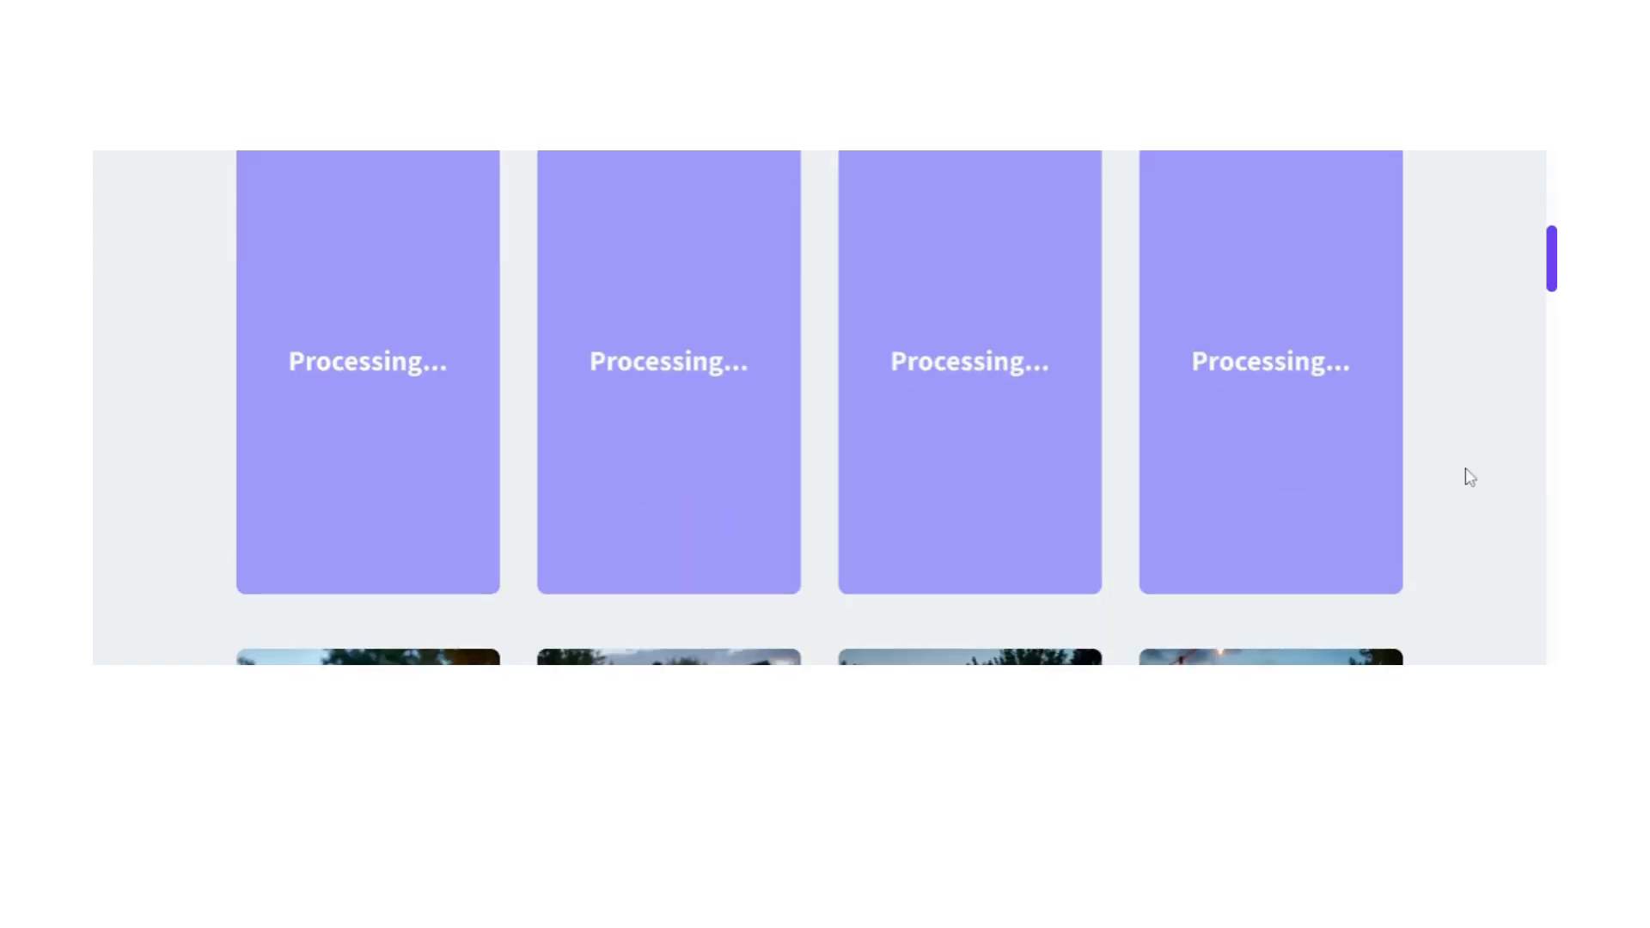
scroll(1468, 476, "up", 2)
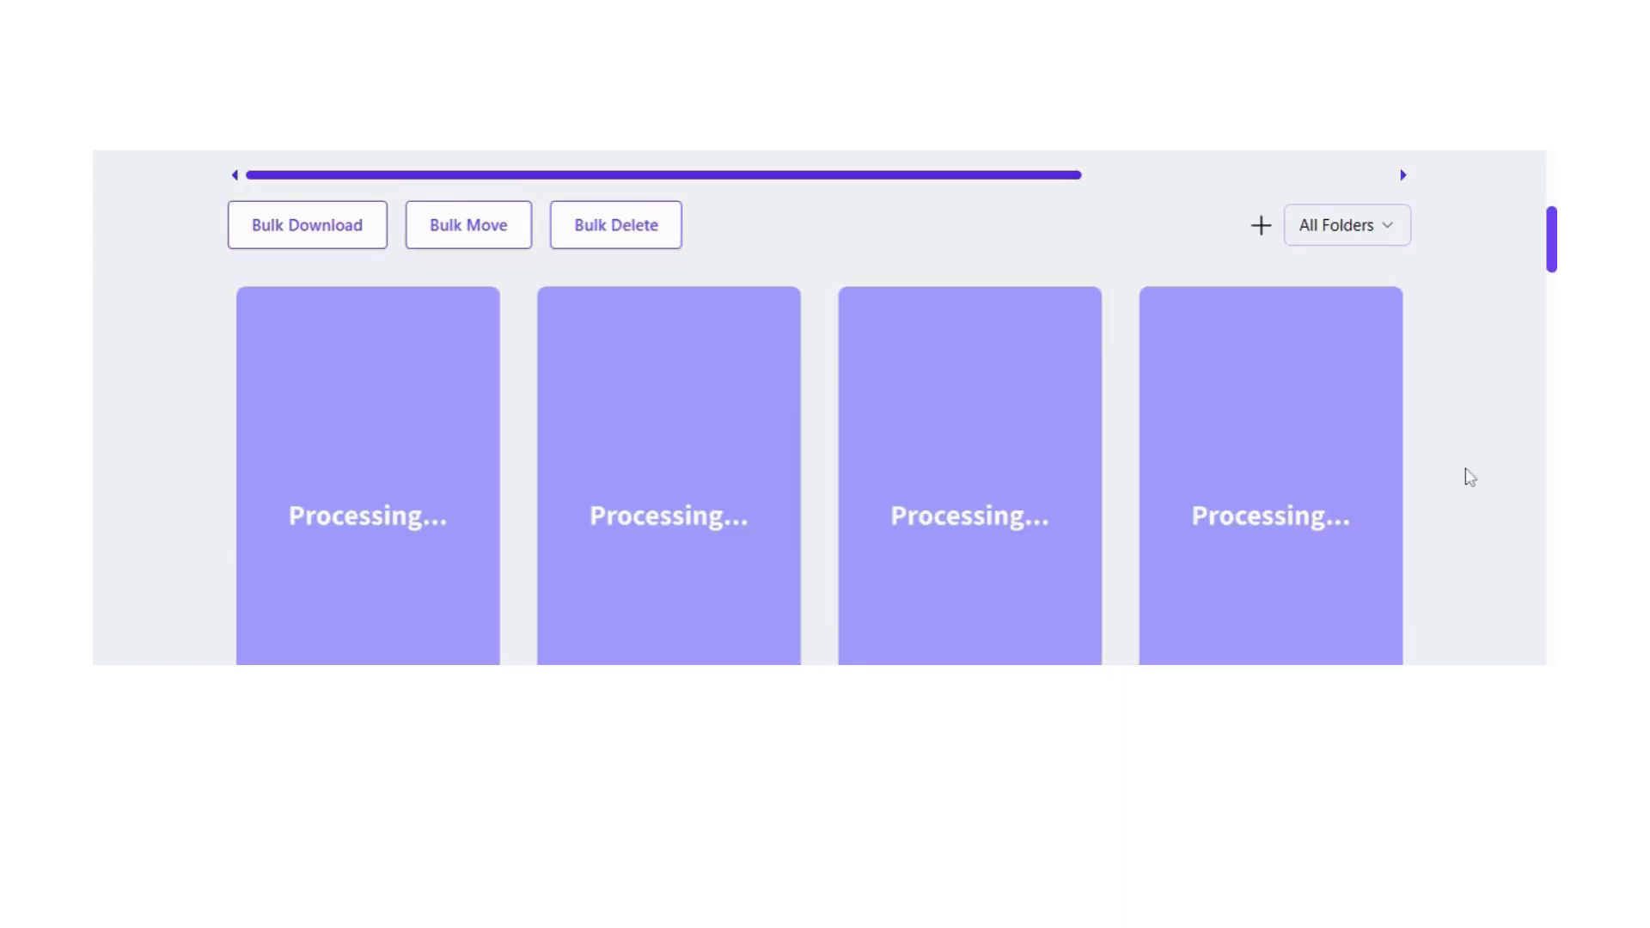
scroll(1467, 468, "down", 8)
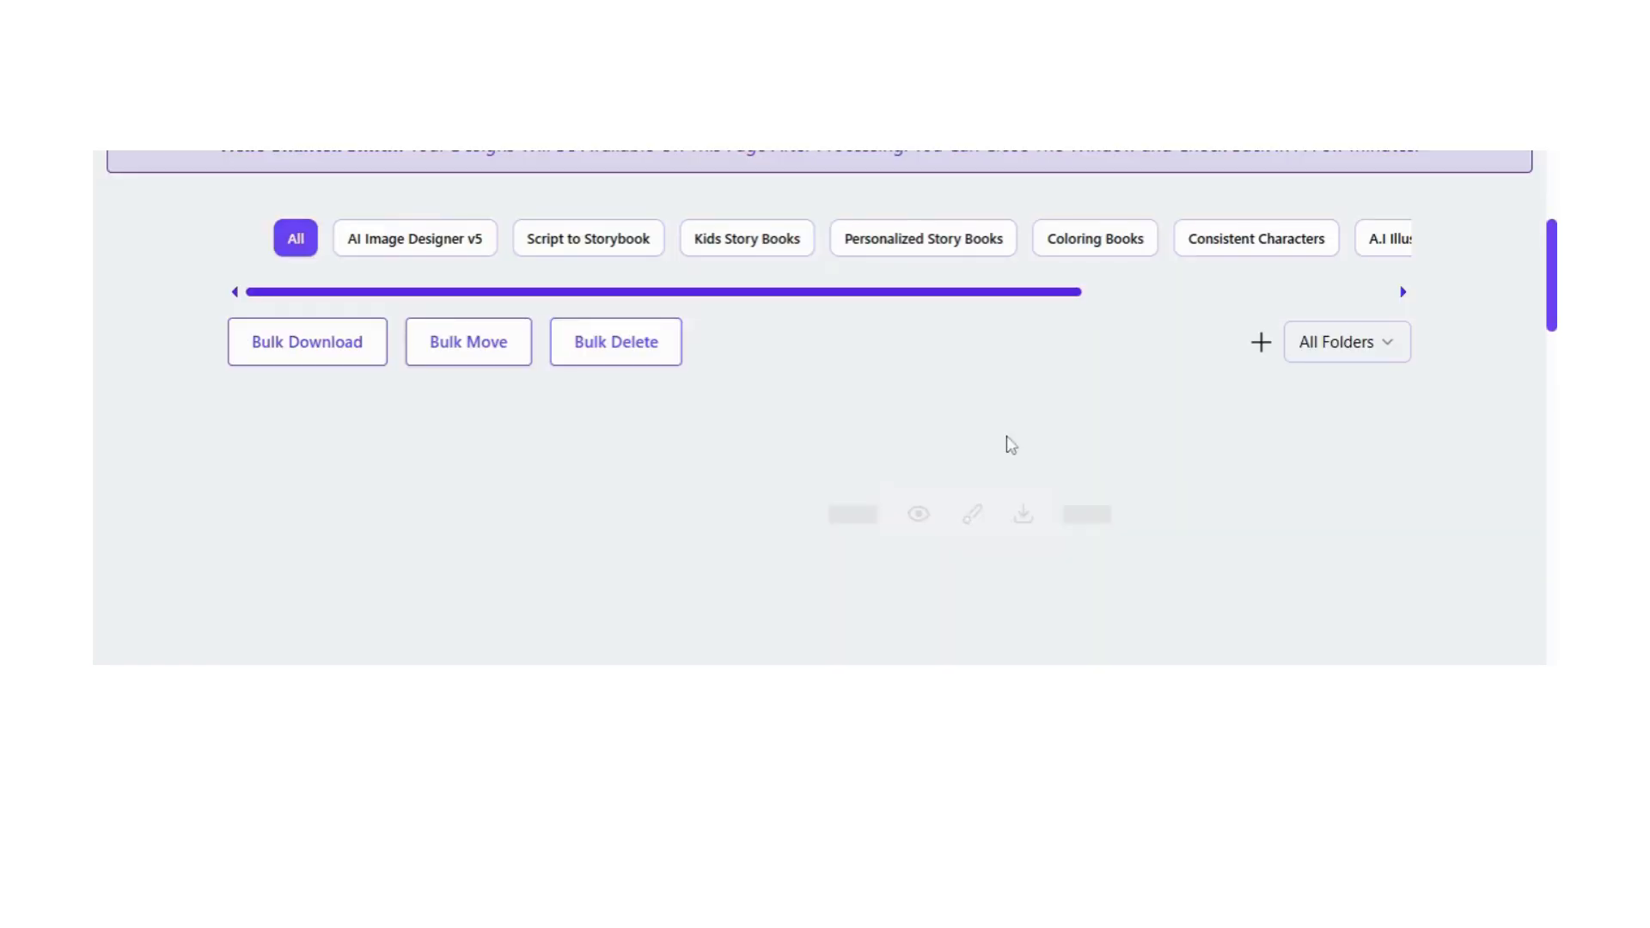
Step: Examine the text overlays and branding of the newly generated projector pins
scroll(892, 378, "down", 2)
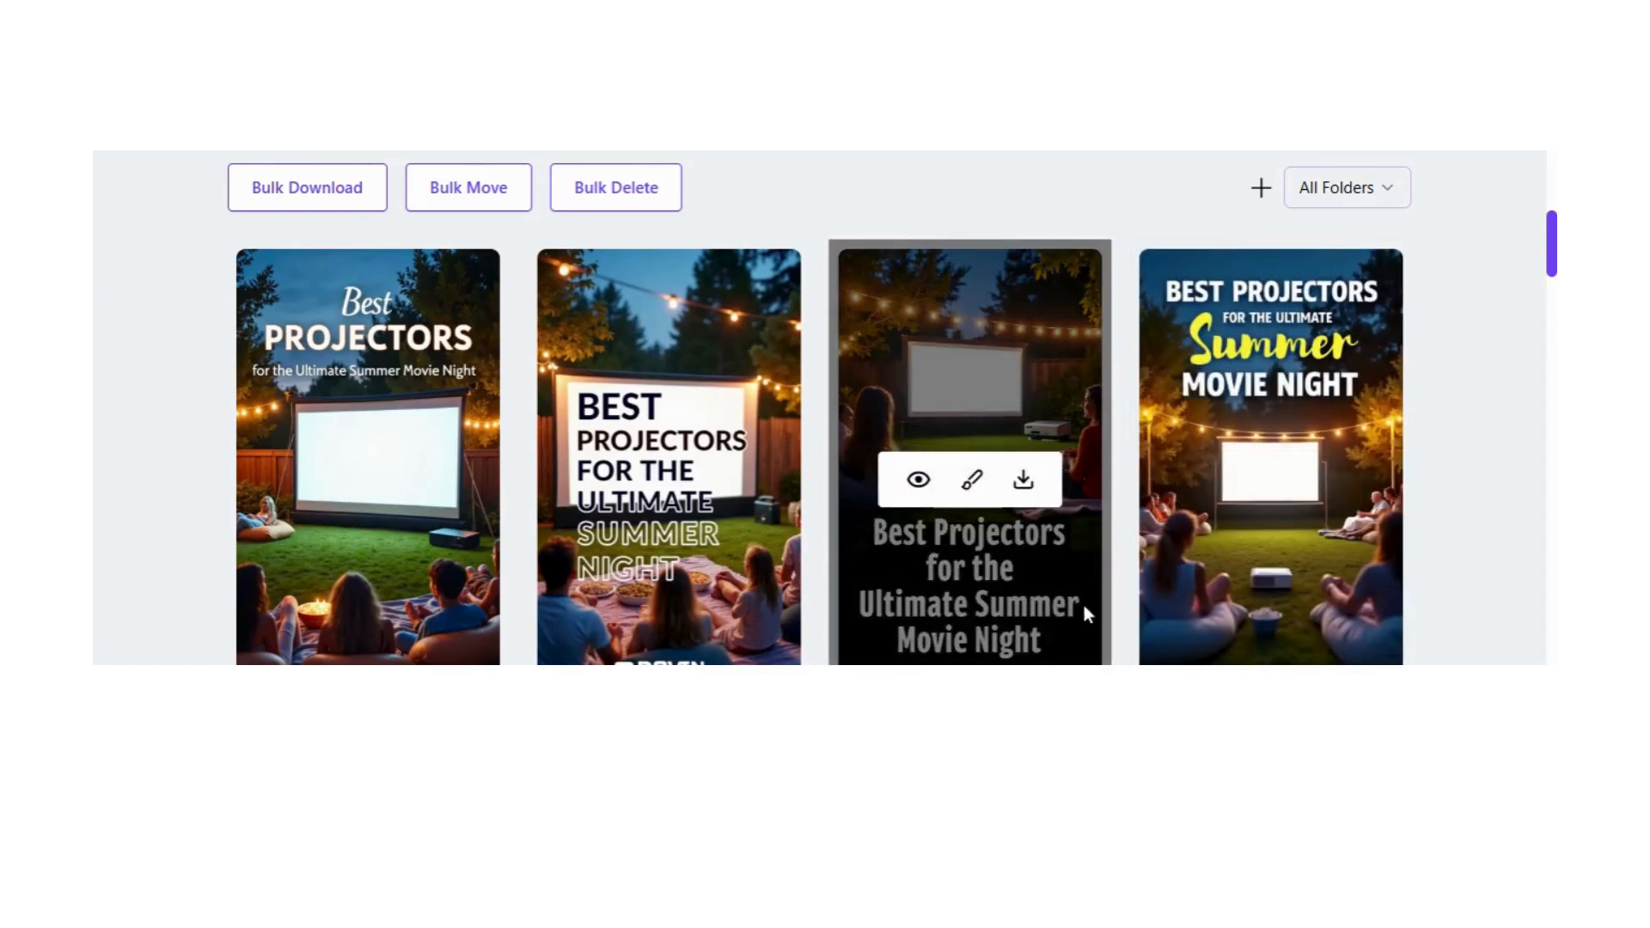
scroll(1075, 623, "down", 2)
scroll(481, 426, "up", 2)
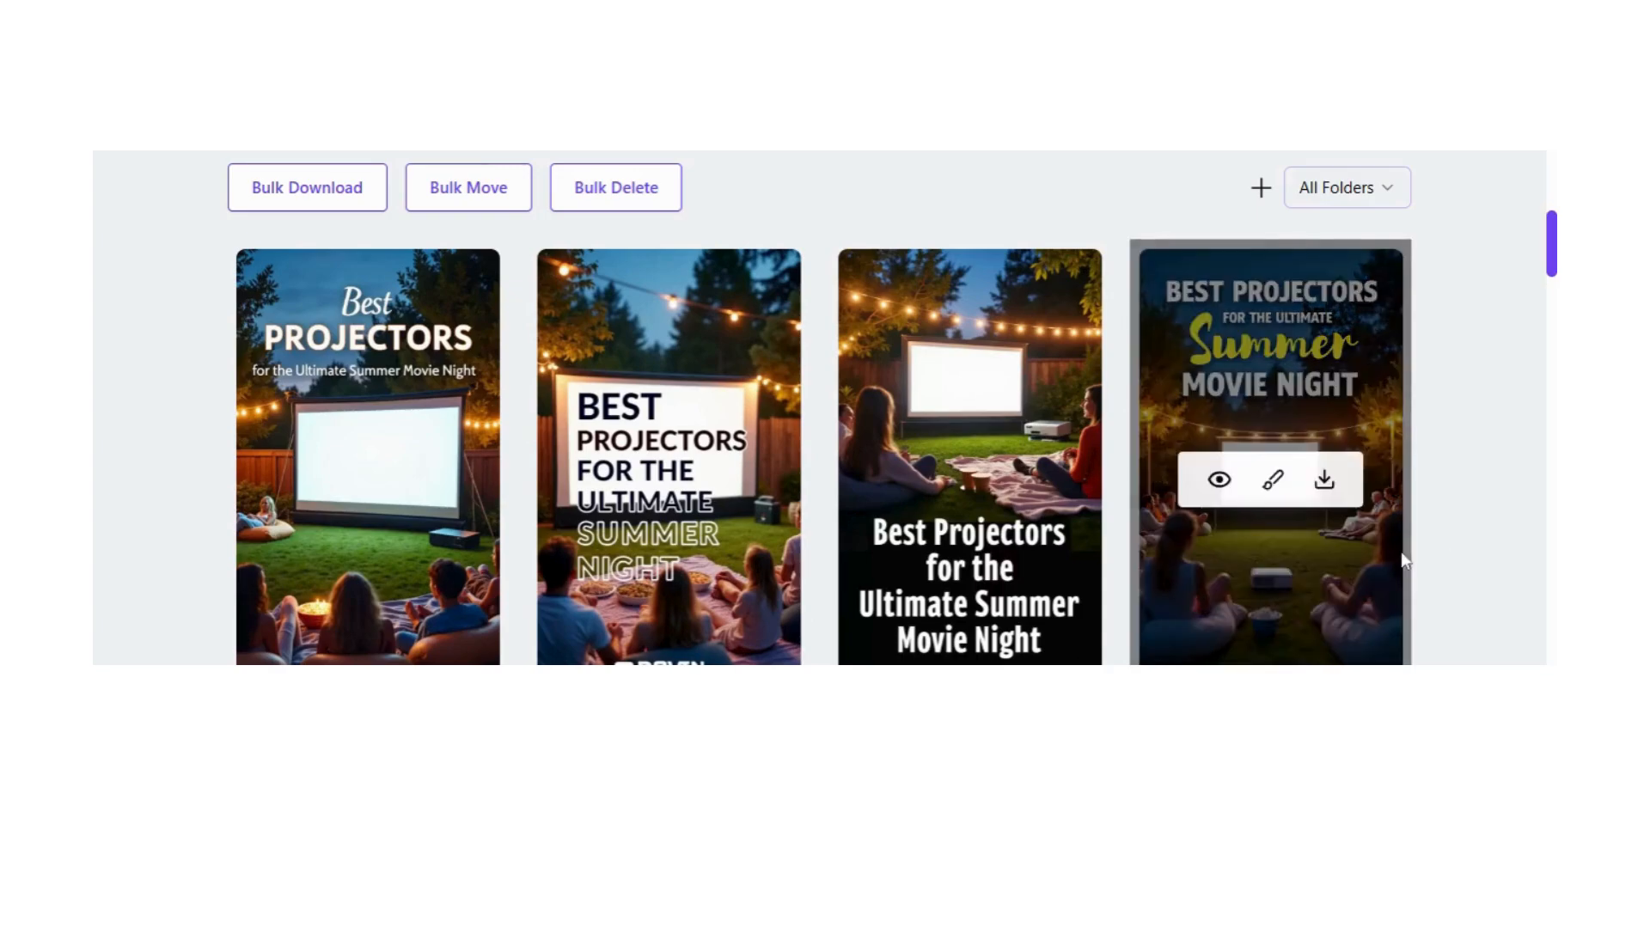
scroll(1420, 557, "down", 2)
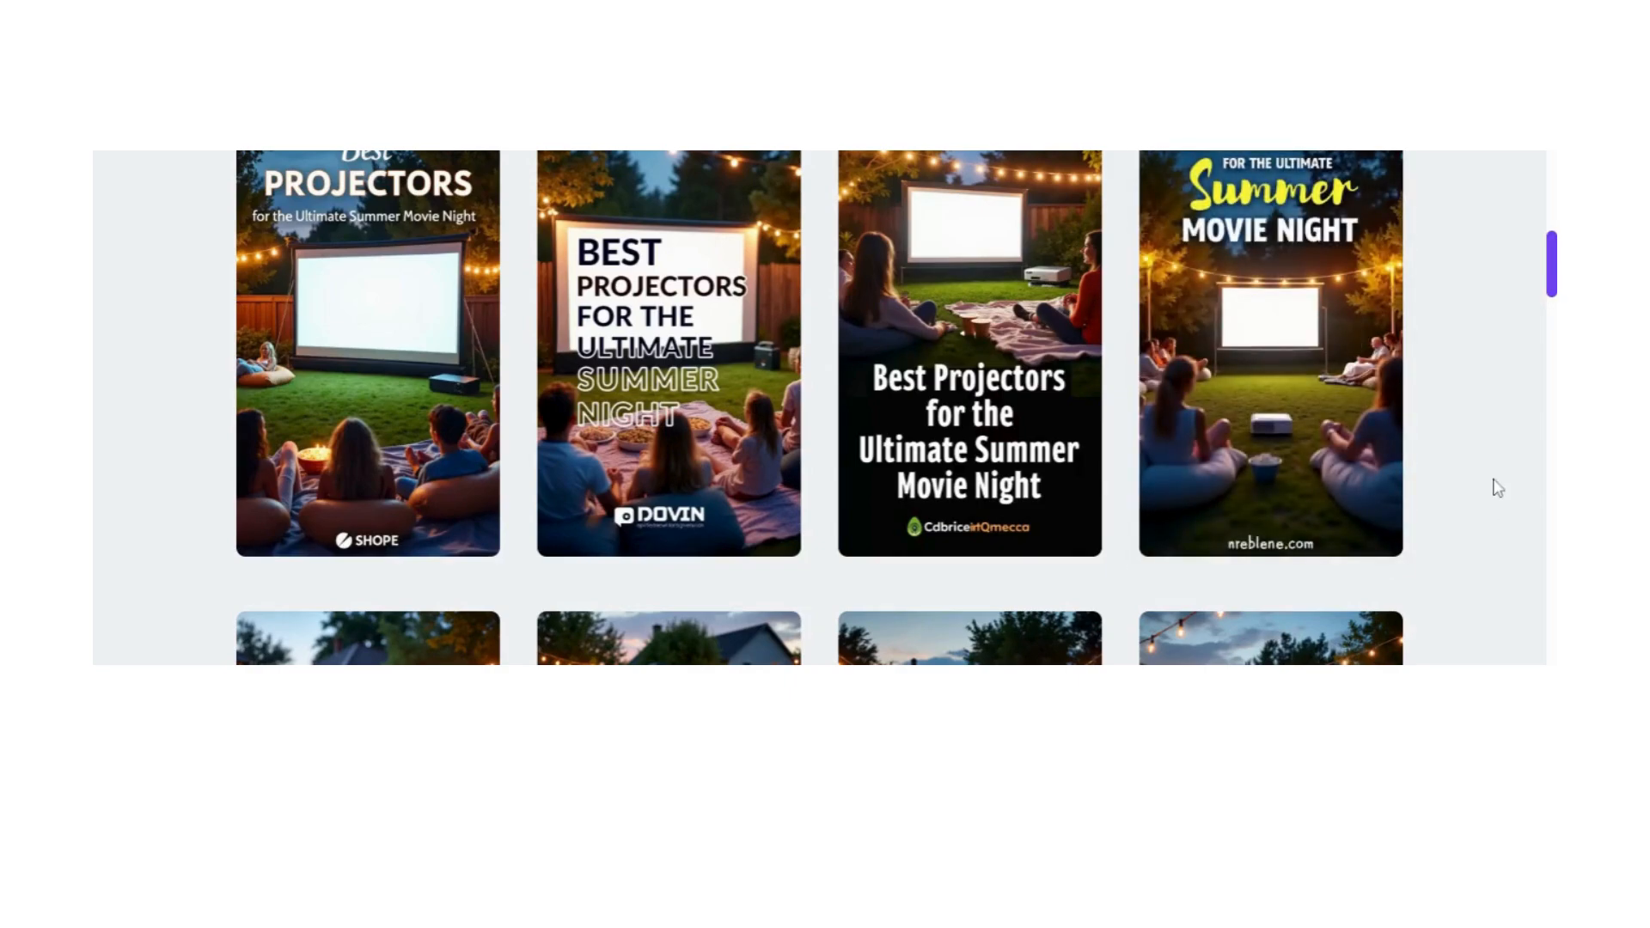
Step: Open the details of the pin with the yellow "Summer" lettering and select its full design prompt text
mouse_move(1280, 344)
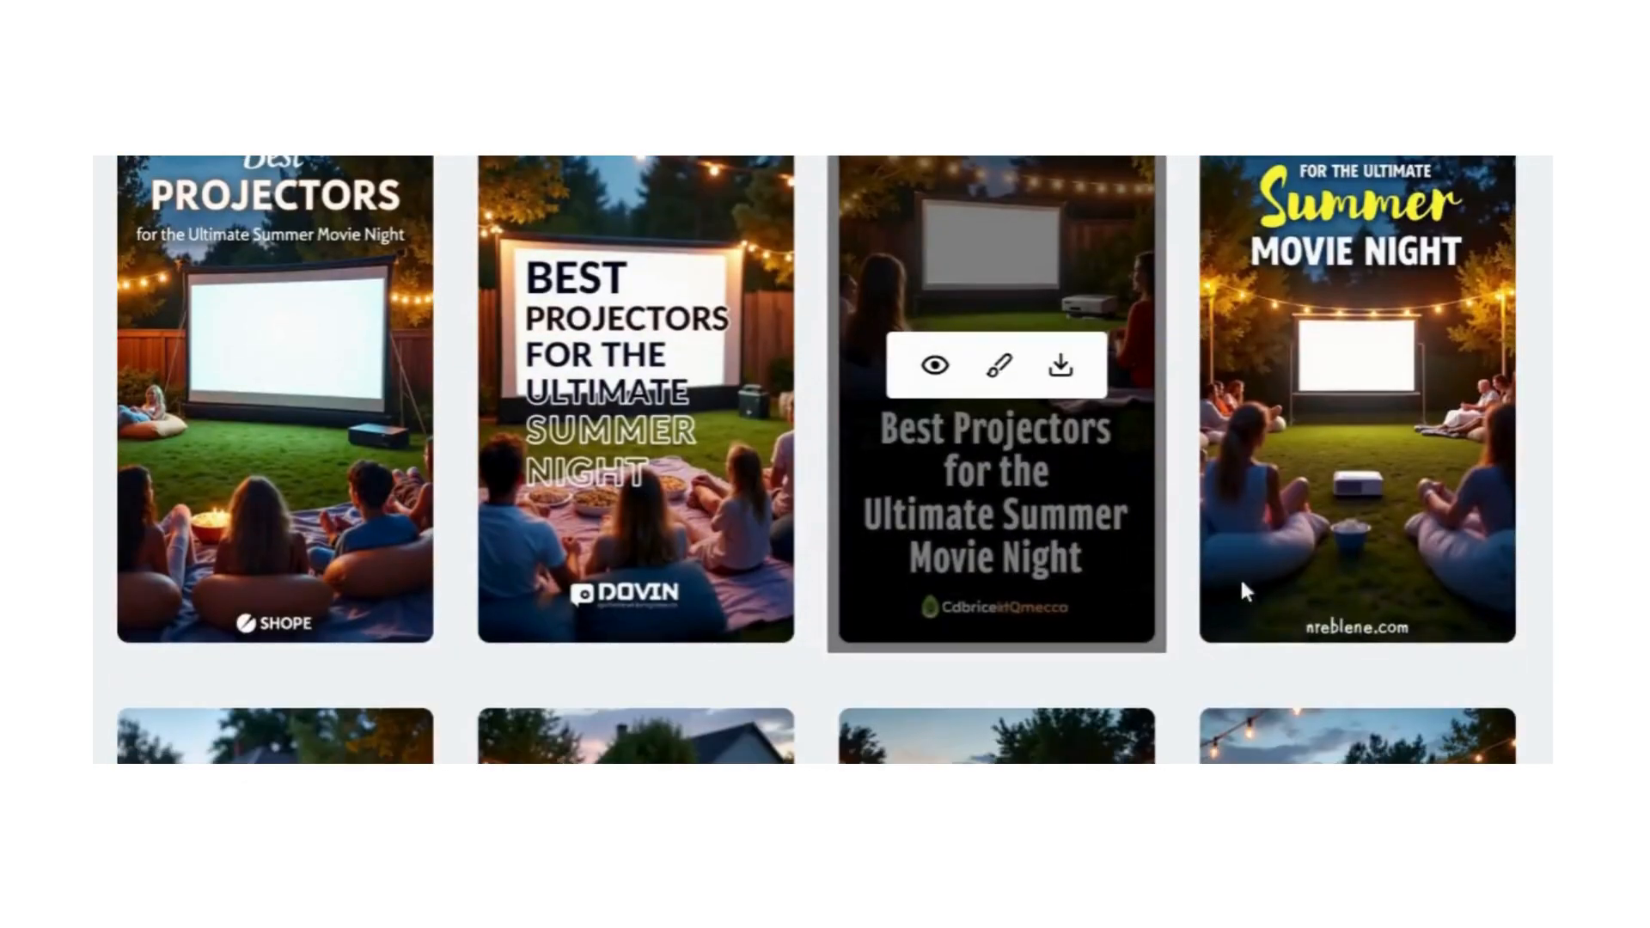
mouse_move(1253, 404)
left_click(1297, 367)
scroll(559, 581, "down", 5)
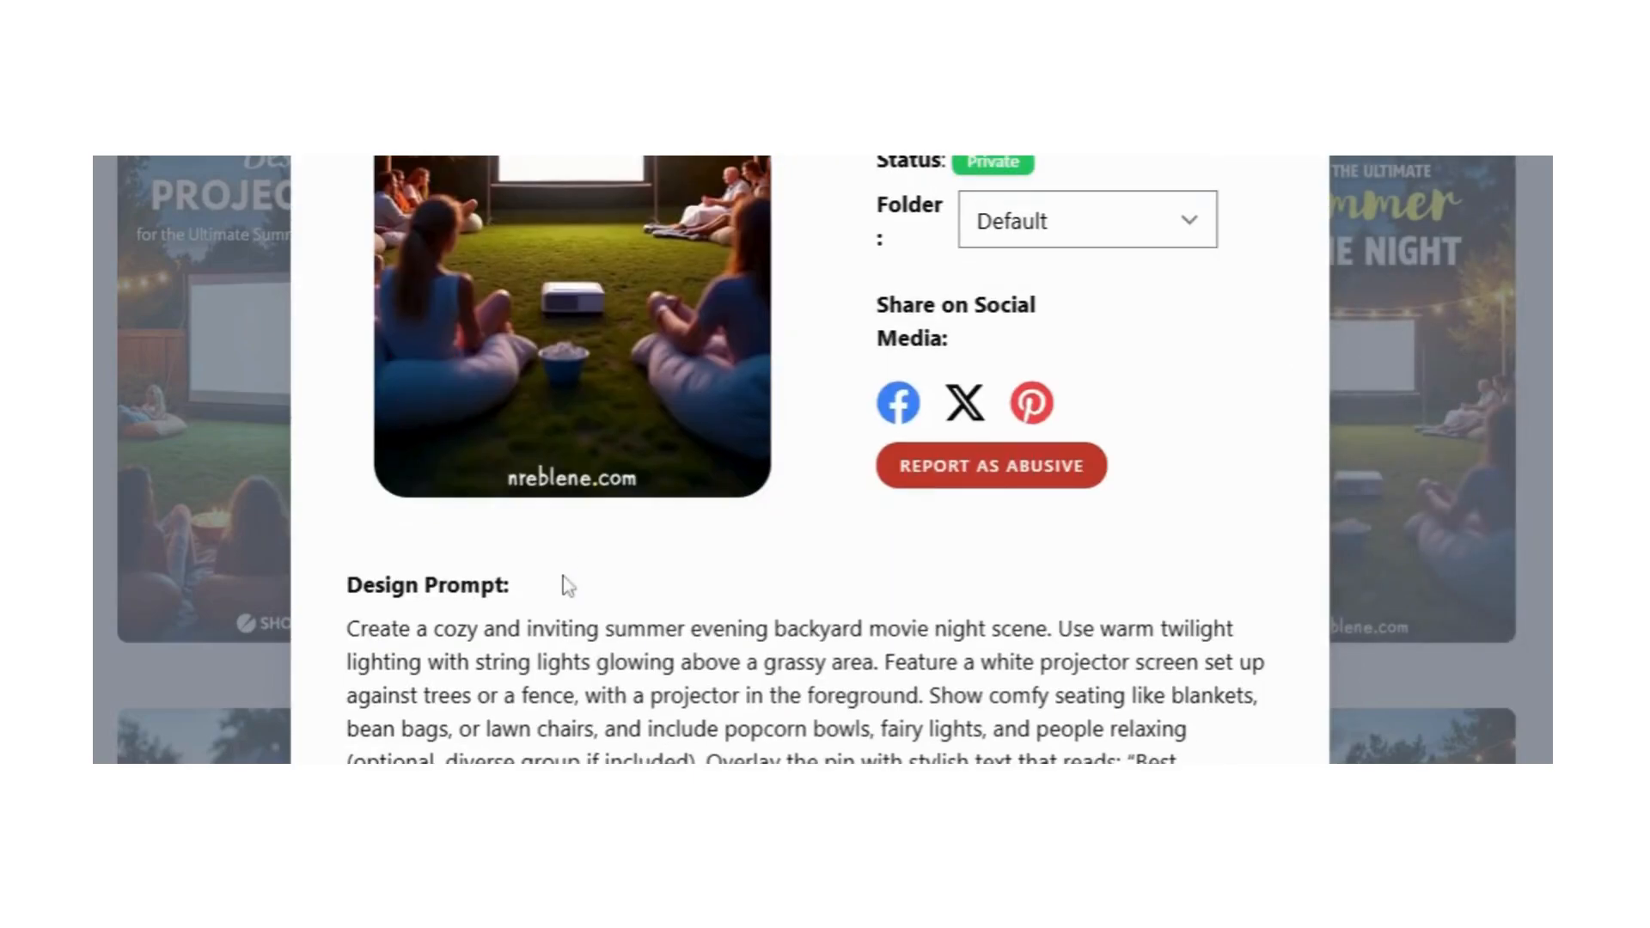
scroll(395, 549, "down", 2)
left_click_drag(348, 445, 453, 678)
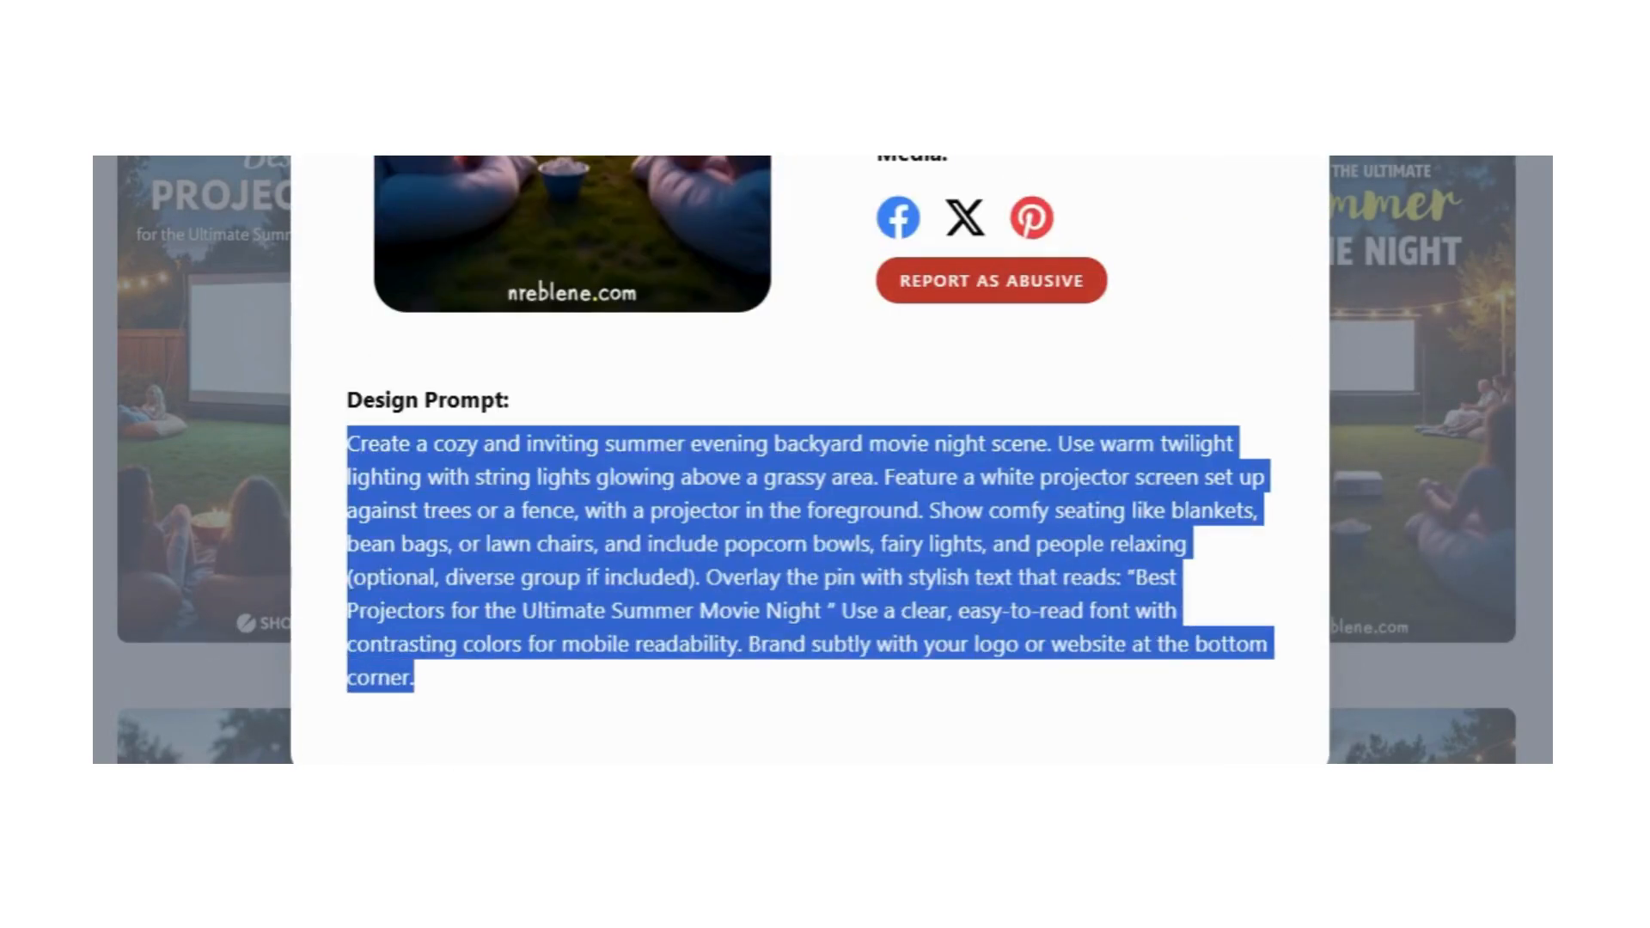
Step: Load the design with the yellow "Summer" lettering for re-generation and set the image quantity to 4
scroll(822, 659, "up", 8)
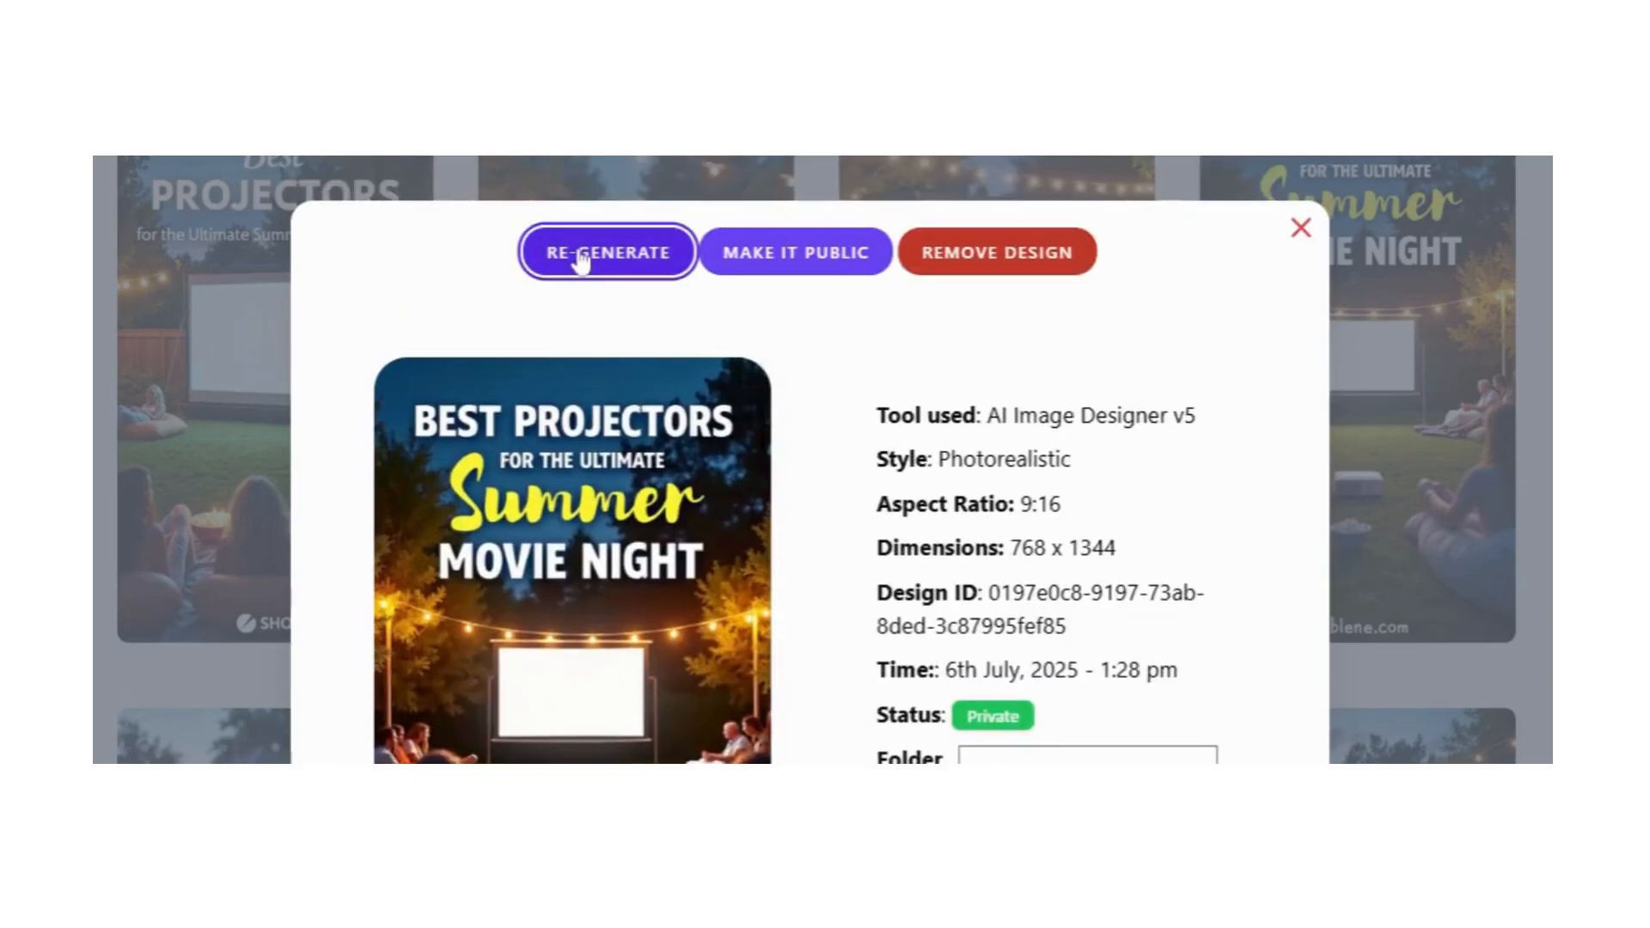
left_click(581, 255)
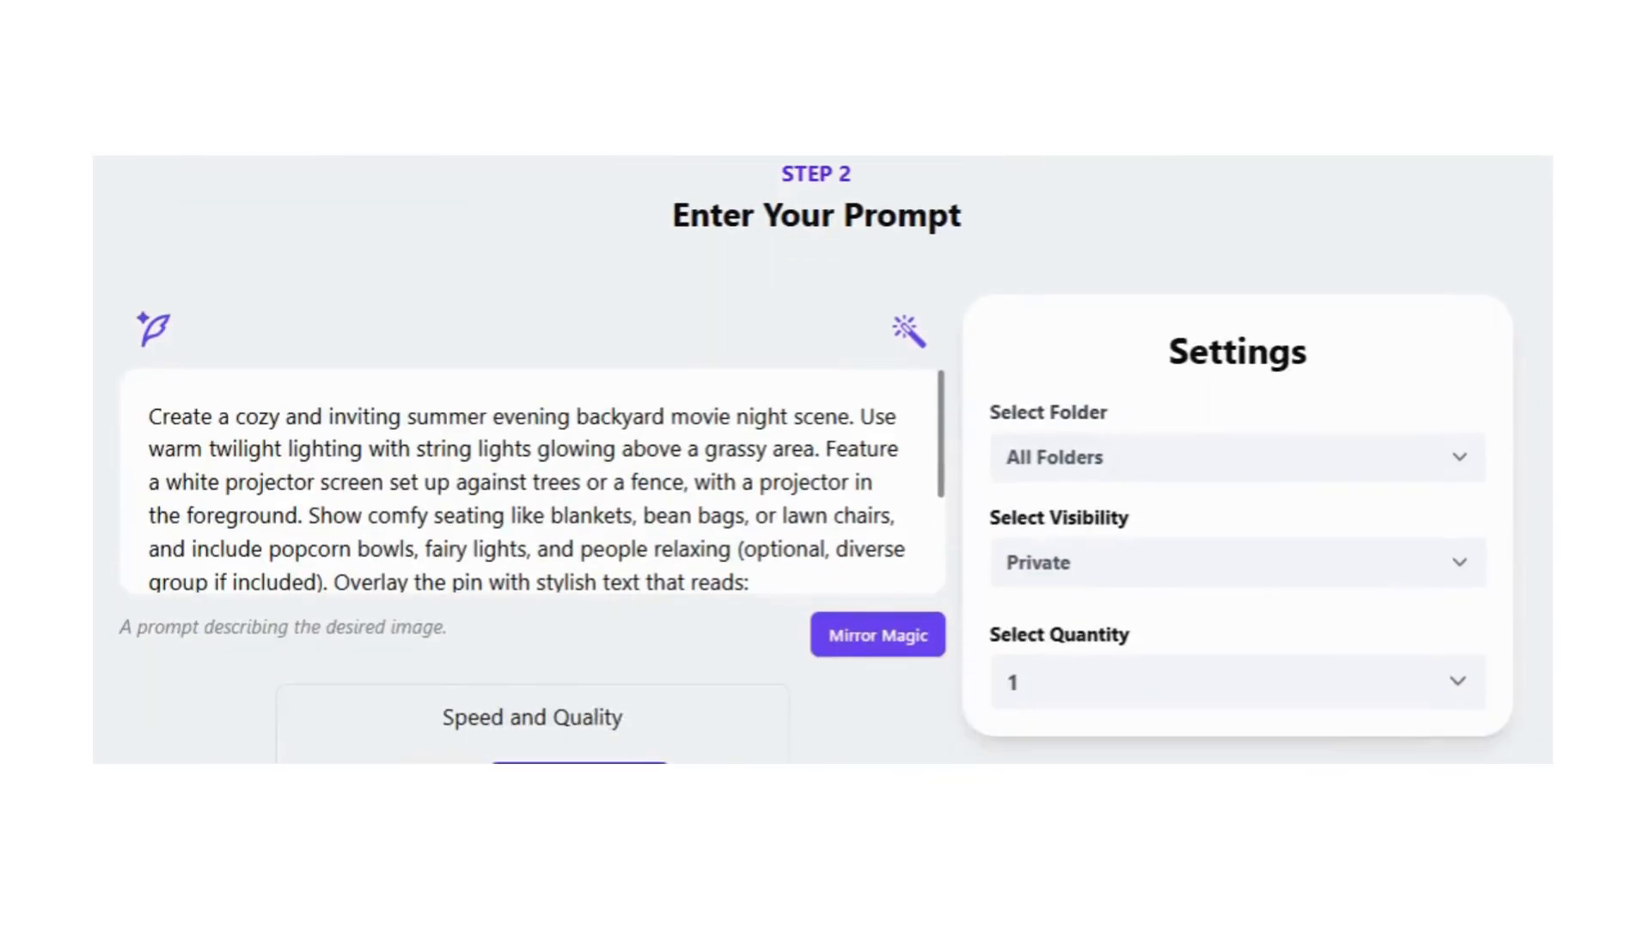
scroll(951, 520, "down", 4)
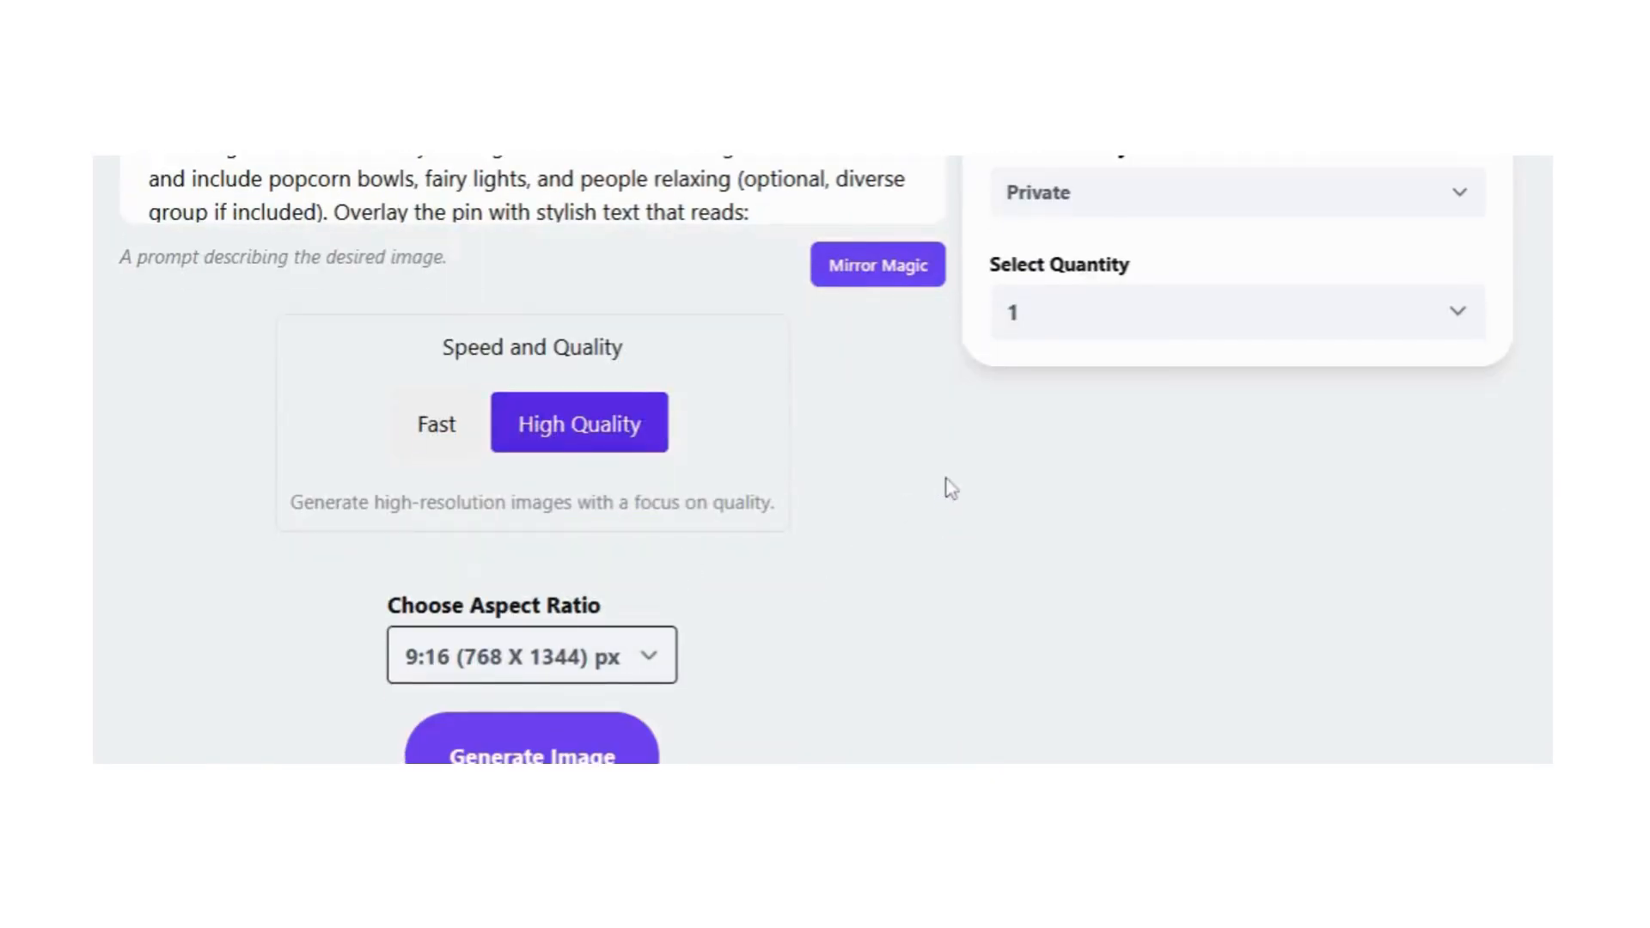
scroll(748, 602, "down", 3)
scroll(888, 530, "up", 5)
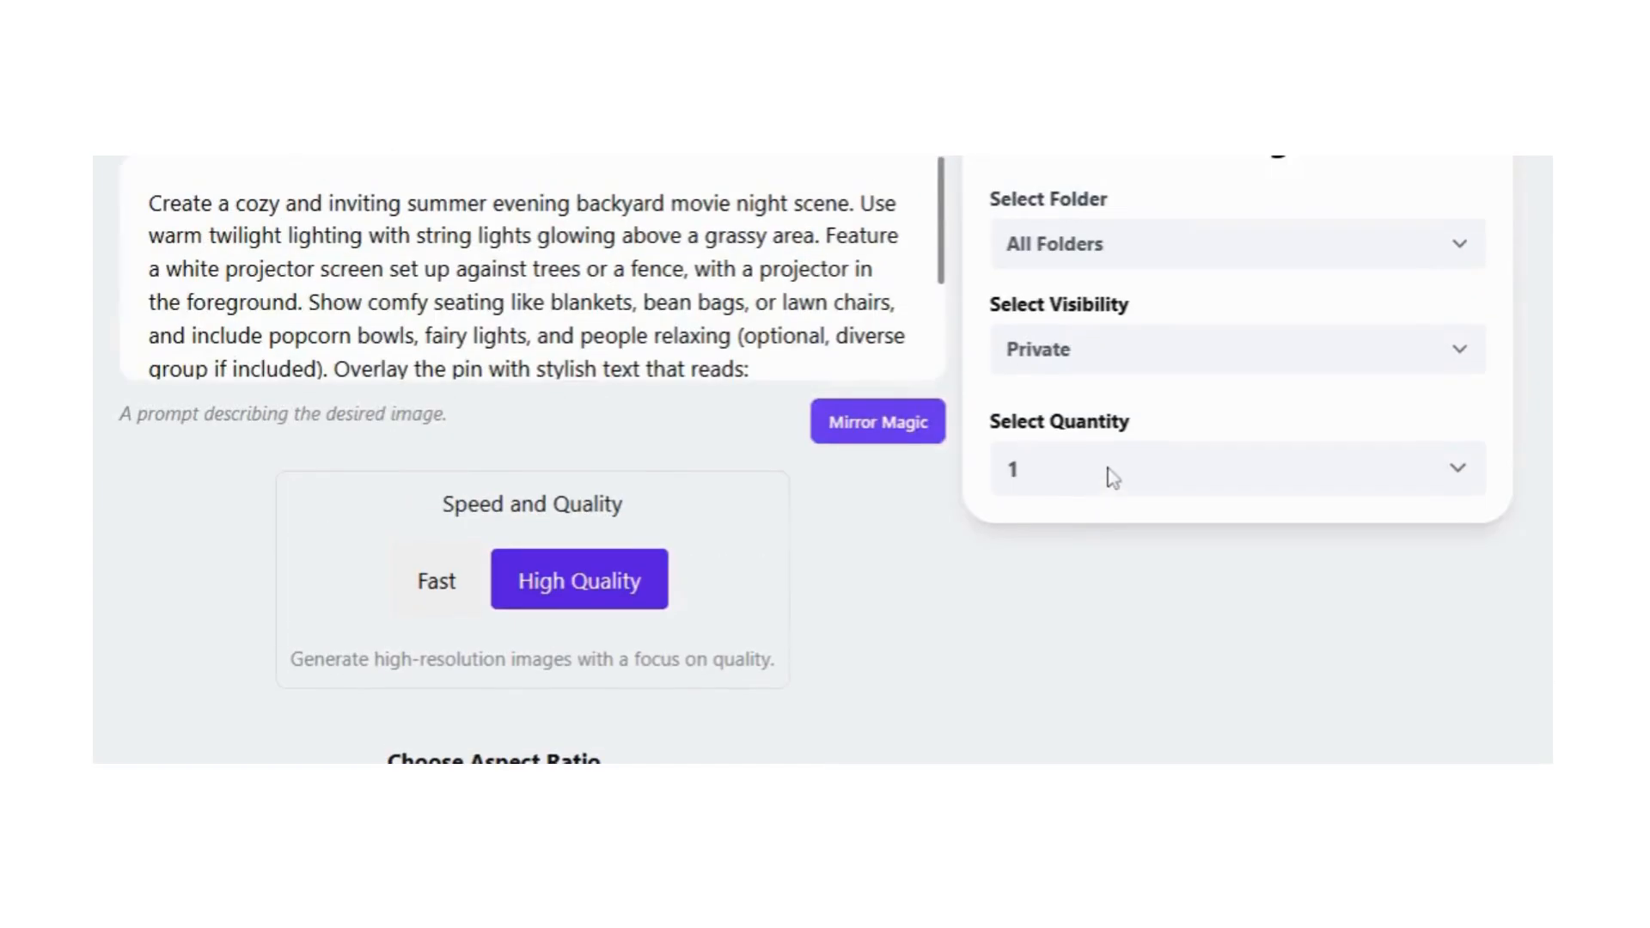
left_click(1104, 472)
left_click(1066, 600)
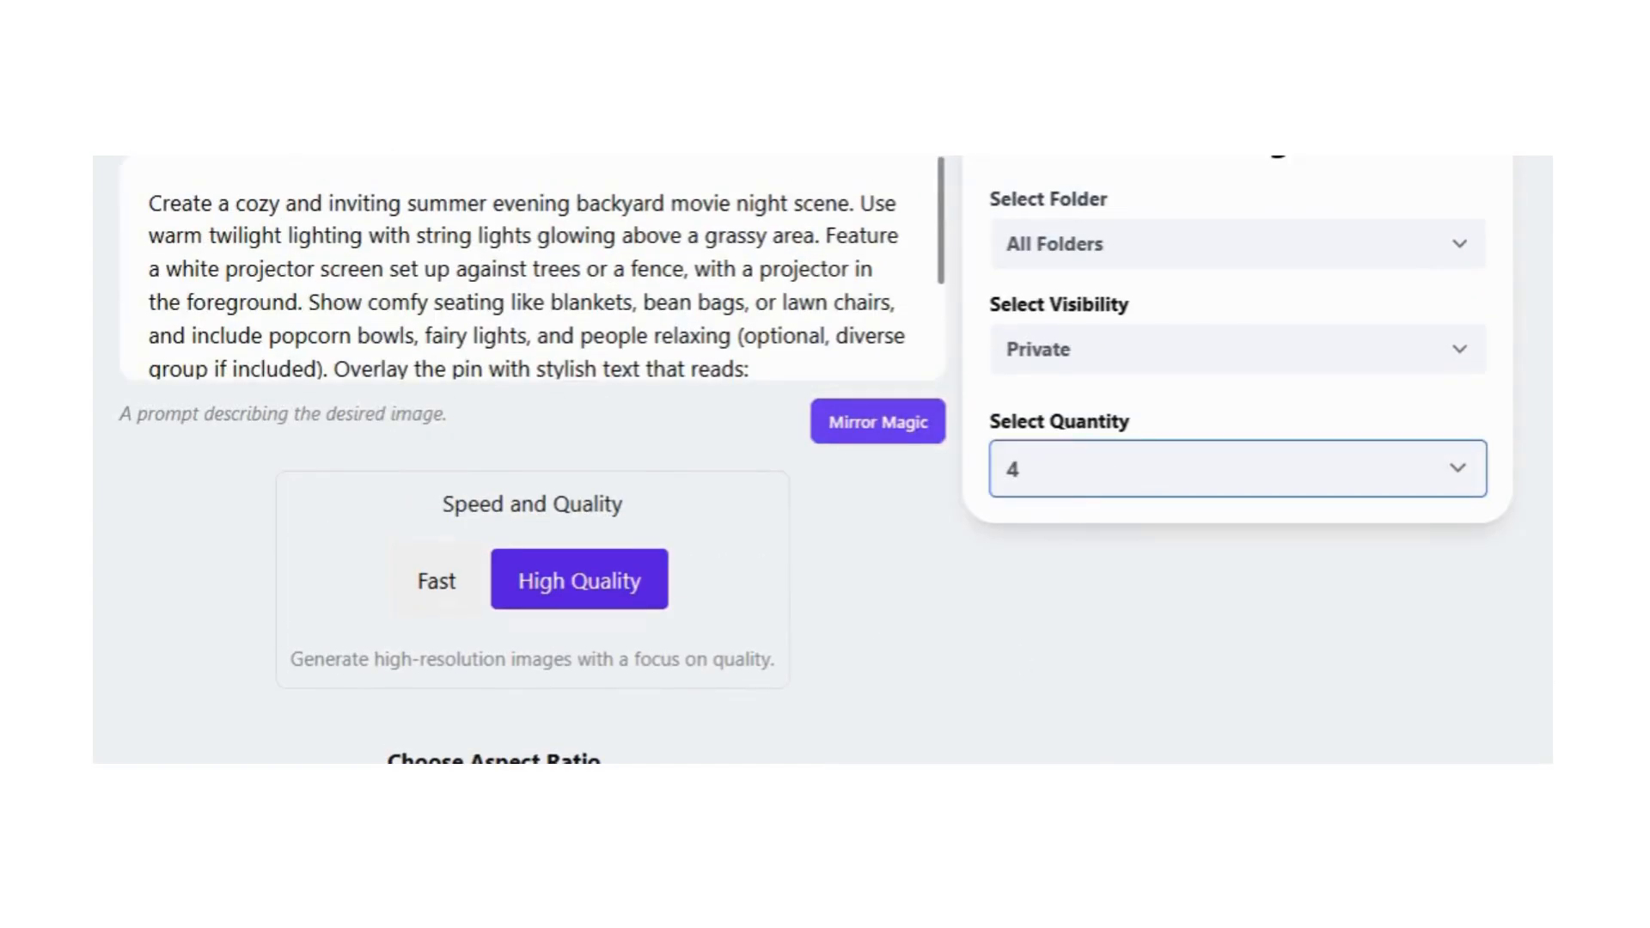
Step: Remove the sentence "Brand subtly with your logo or website at the bottom corner." from the prompt and generate the images
scroll(602, 283, "down", 2)
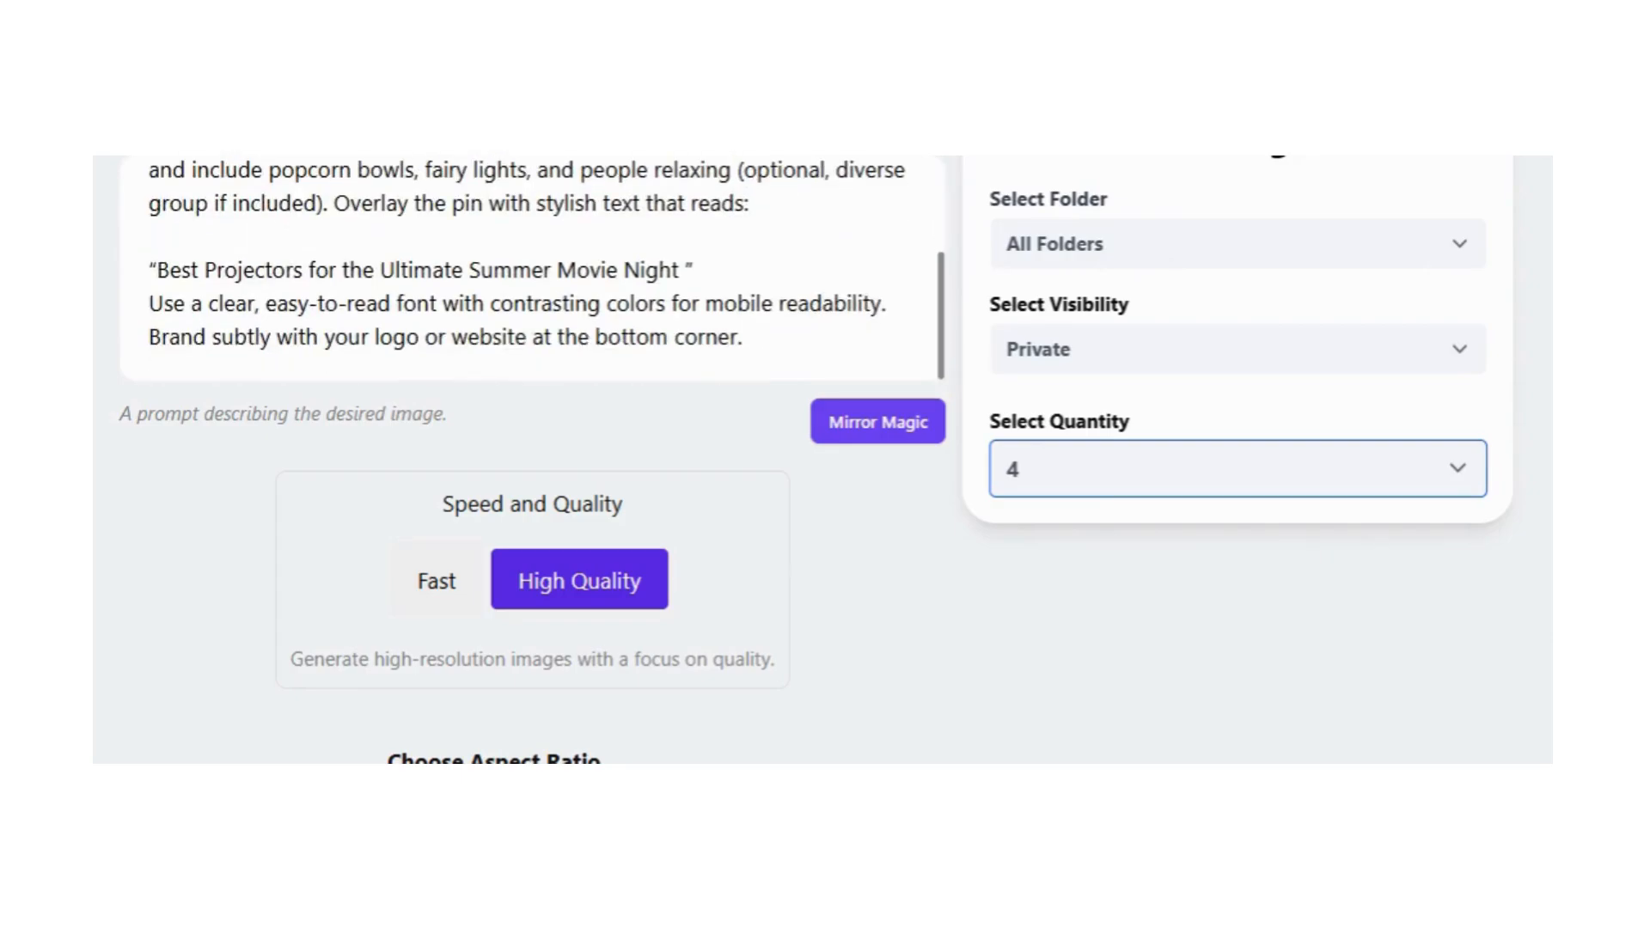
left_click_drag(149, 337, 743, 391)
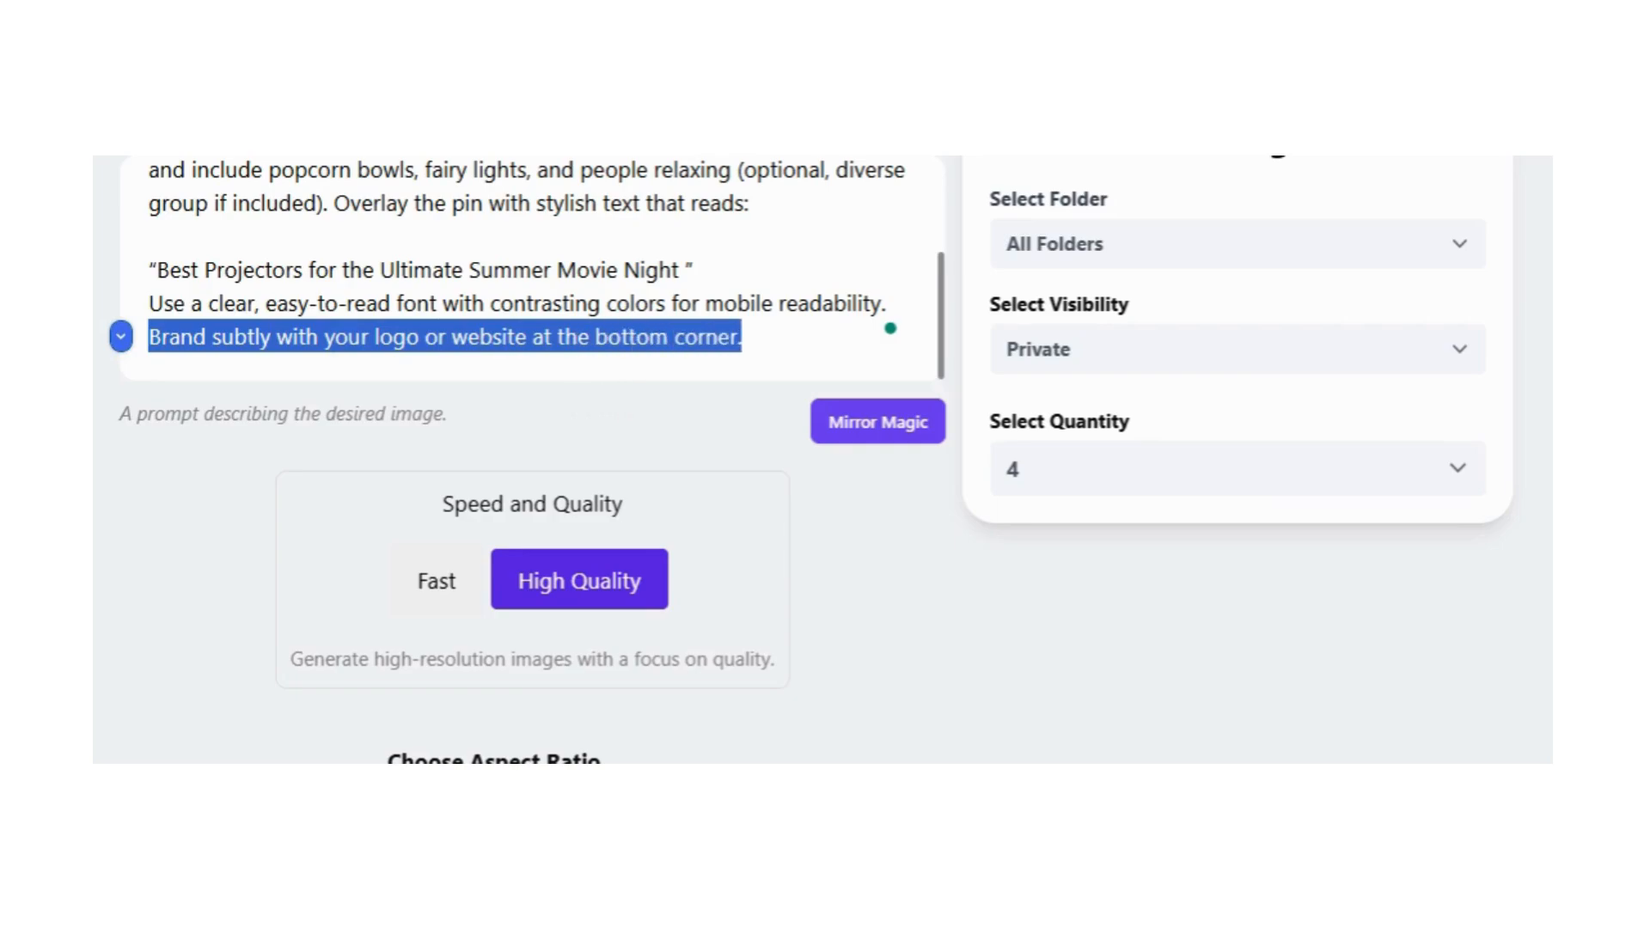
key("BackSpace")
key("BackSpace")
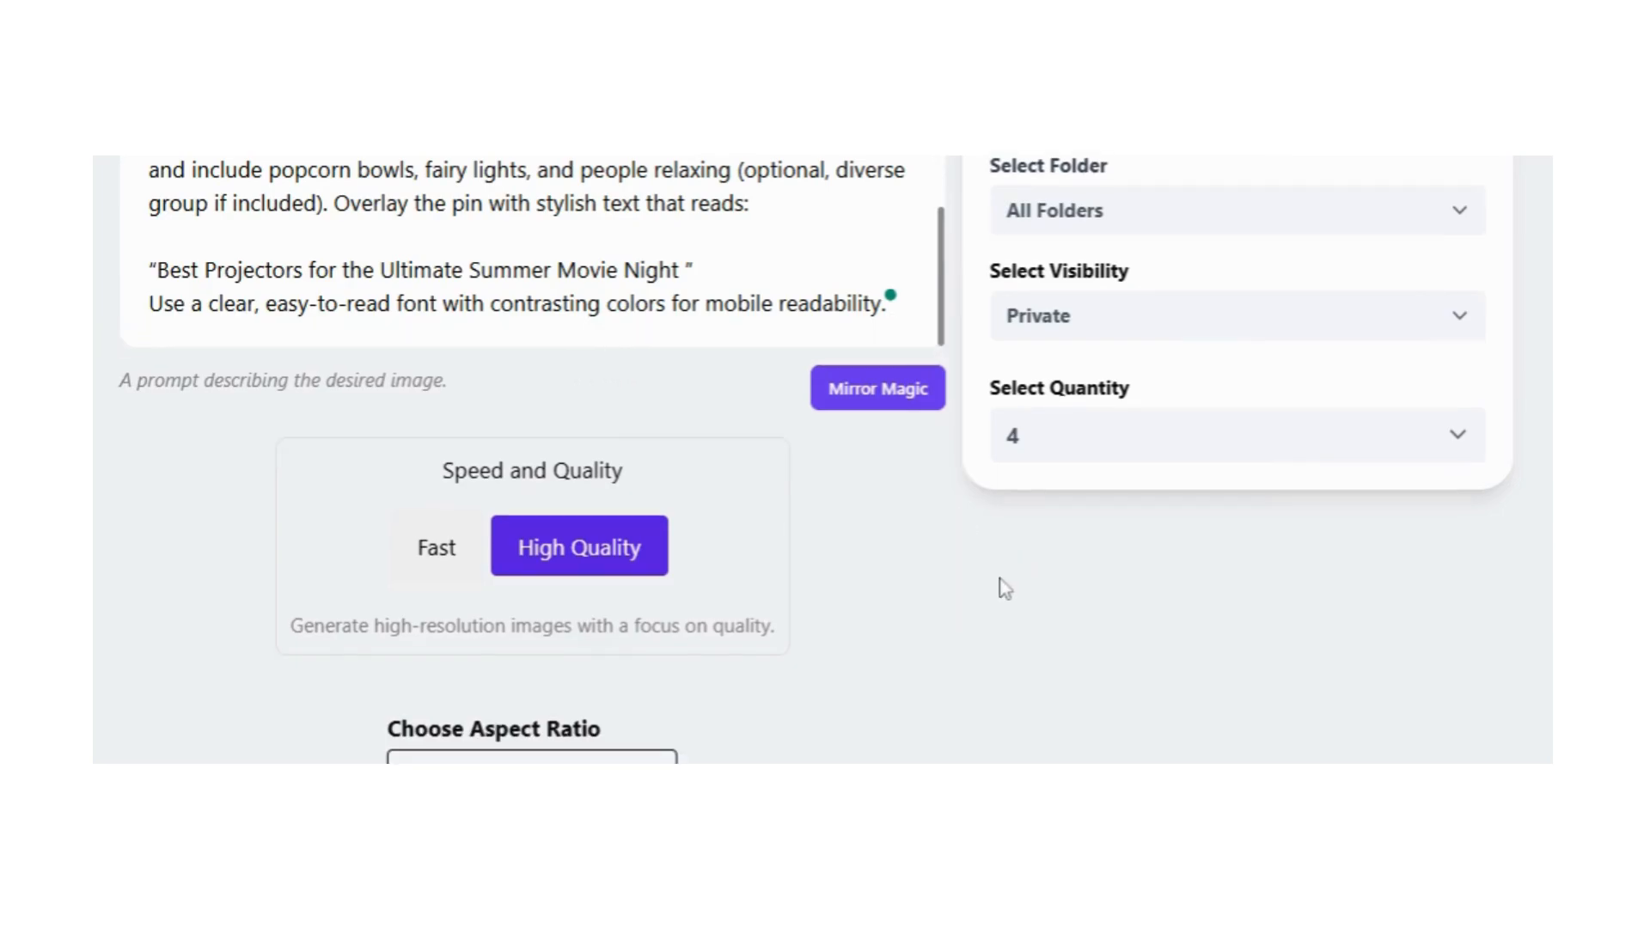
scroll(950, 581, "down", 4)
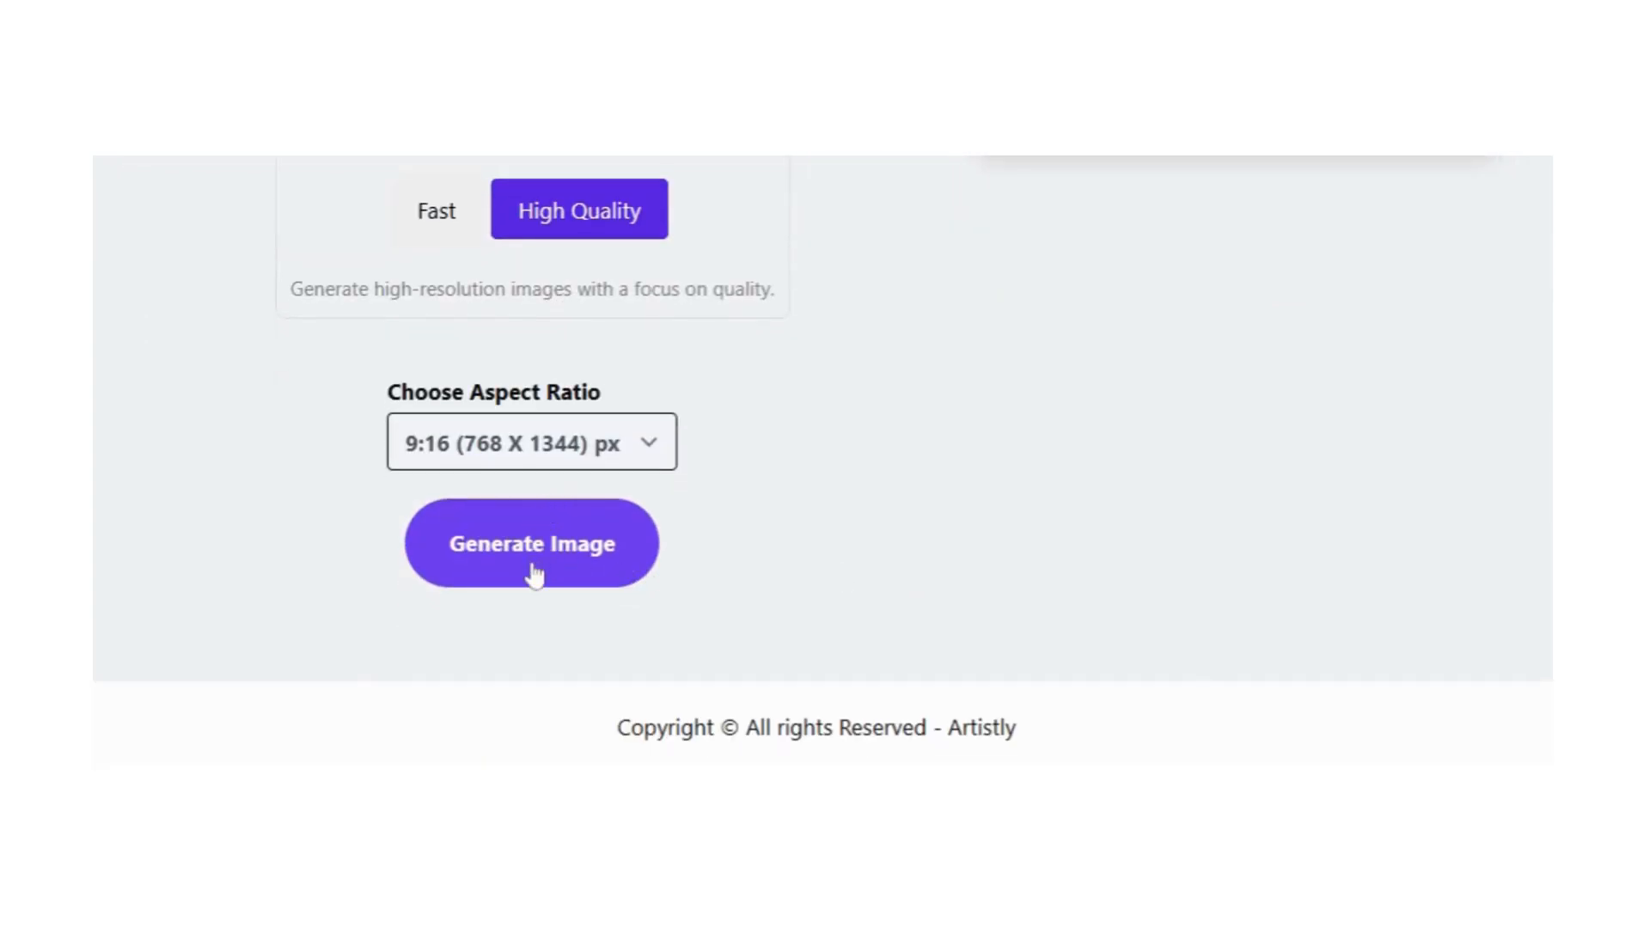
left_click(534, 564)
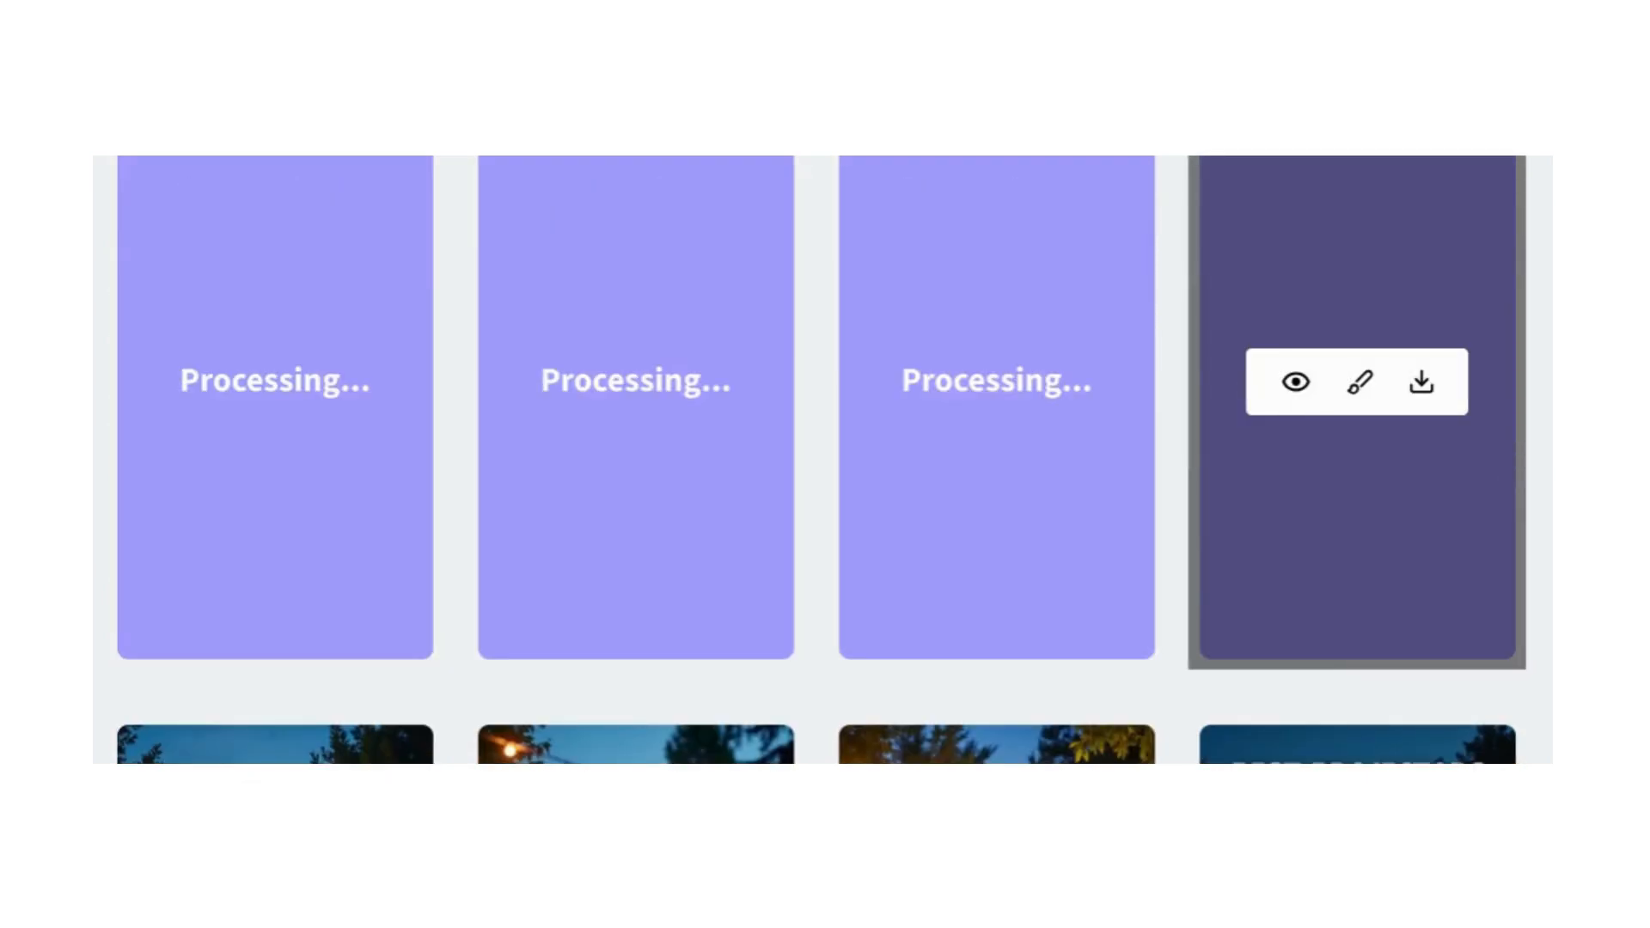
Step: Reload the list of all designs and compare the new projector pins with the earlier batch, checking text overlays and website branding
scroll(1529, 468, "up", 2)
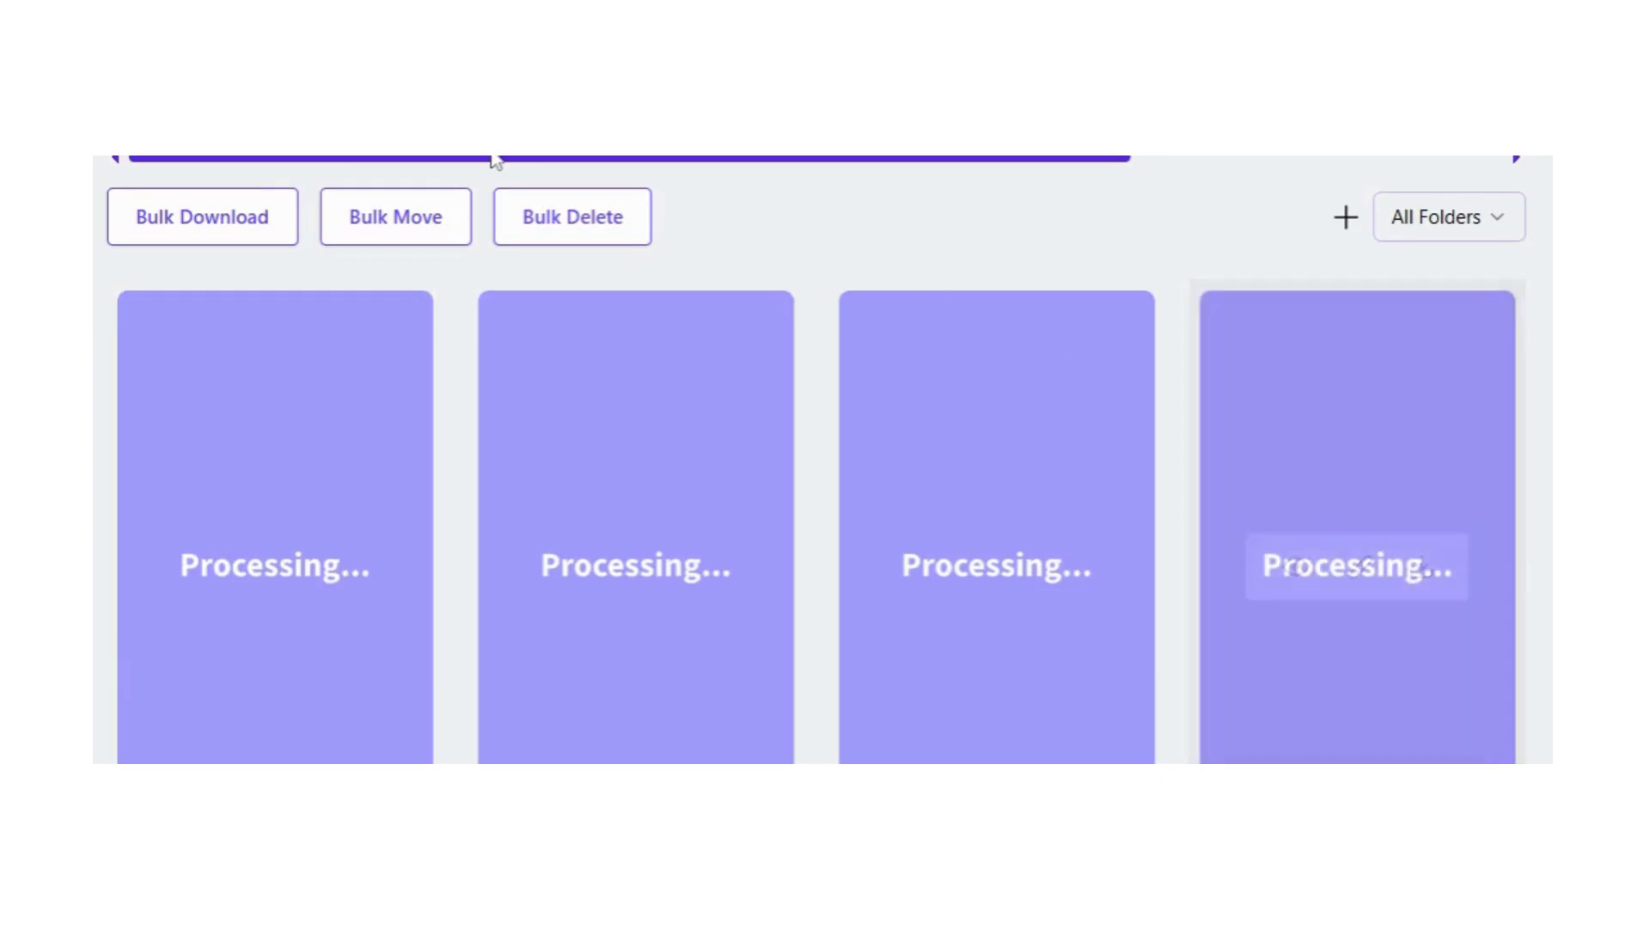
left_click(188, 261)
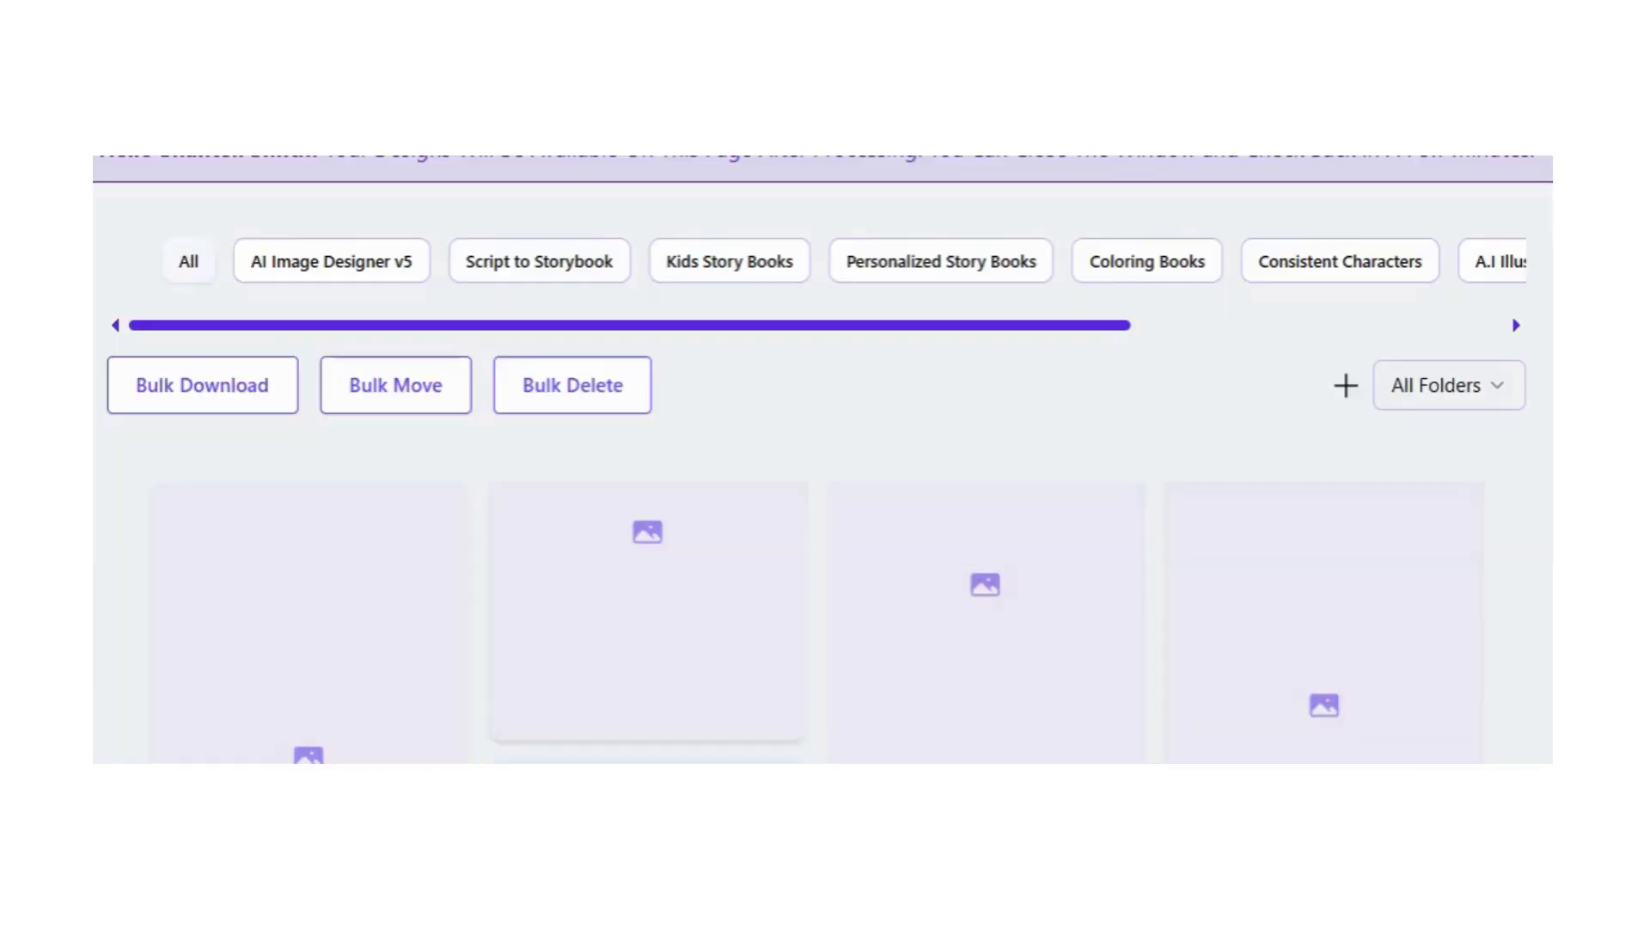
scroll(1337, 554, "down", 2)
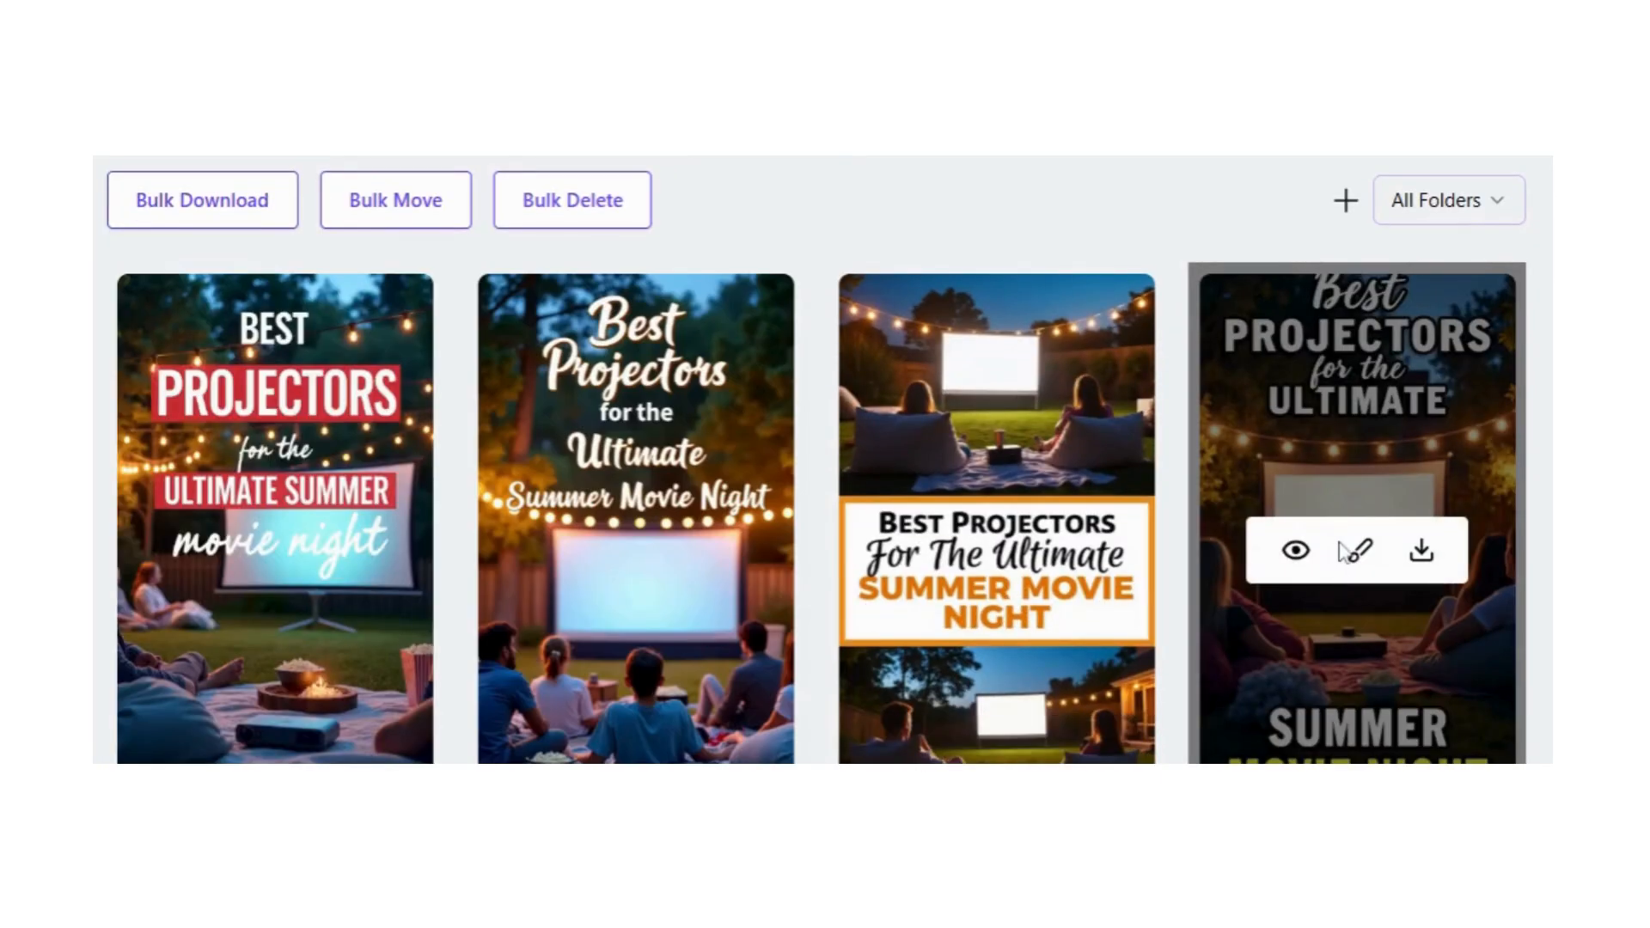
scroll(1342, 550, "down", 4)
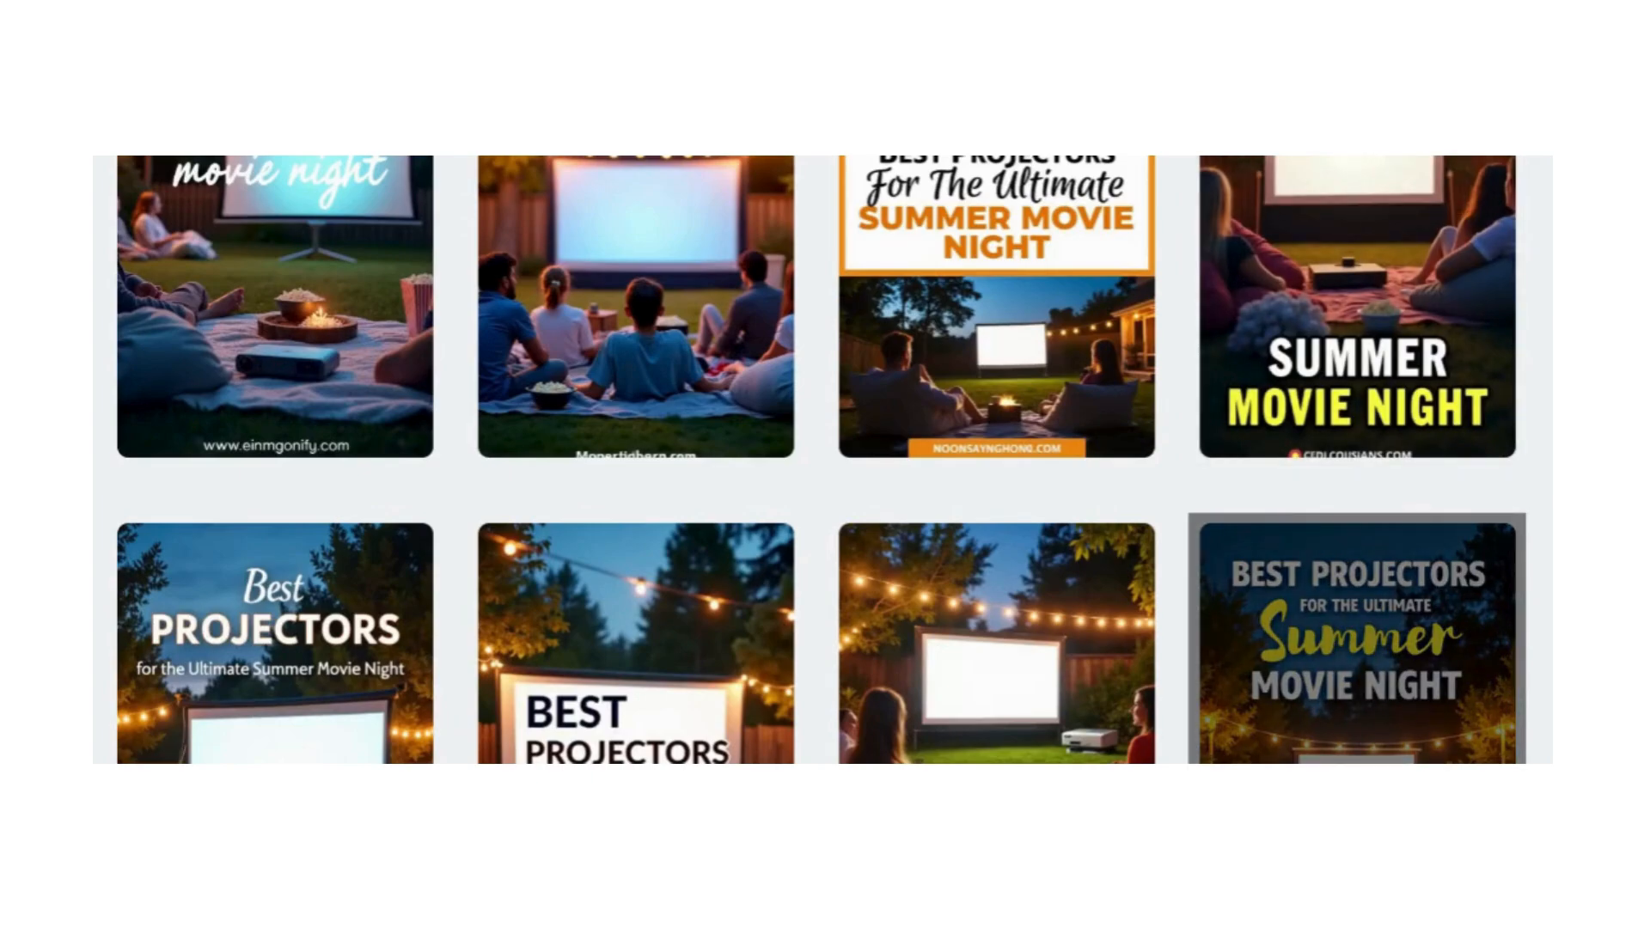
scroll(748, 469, "up", 3)
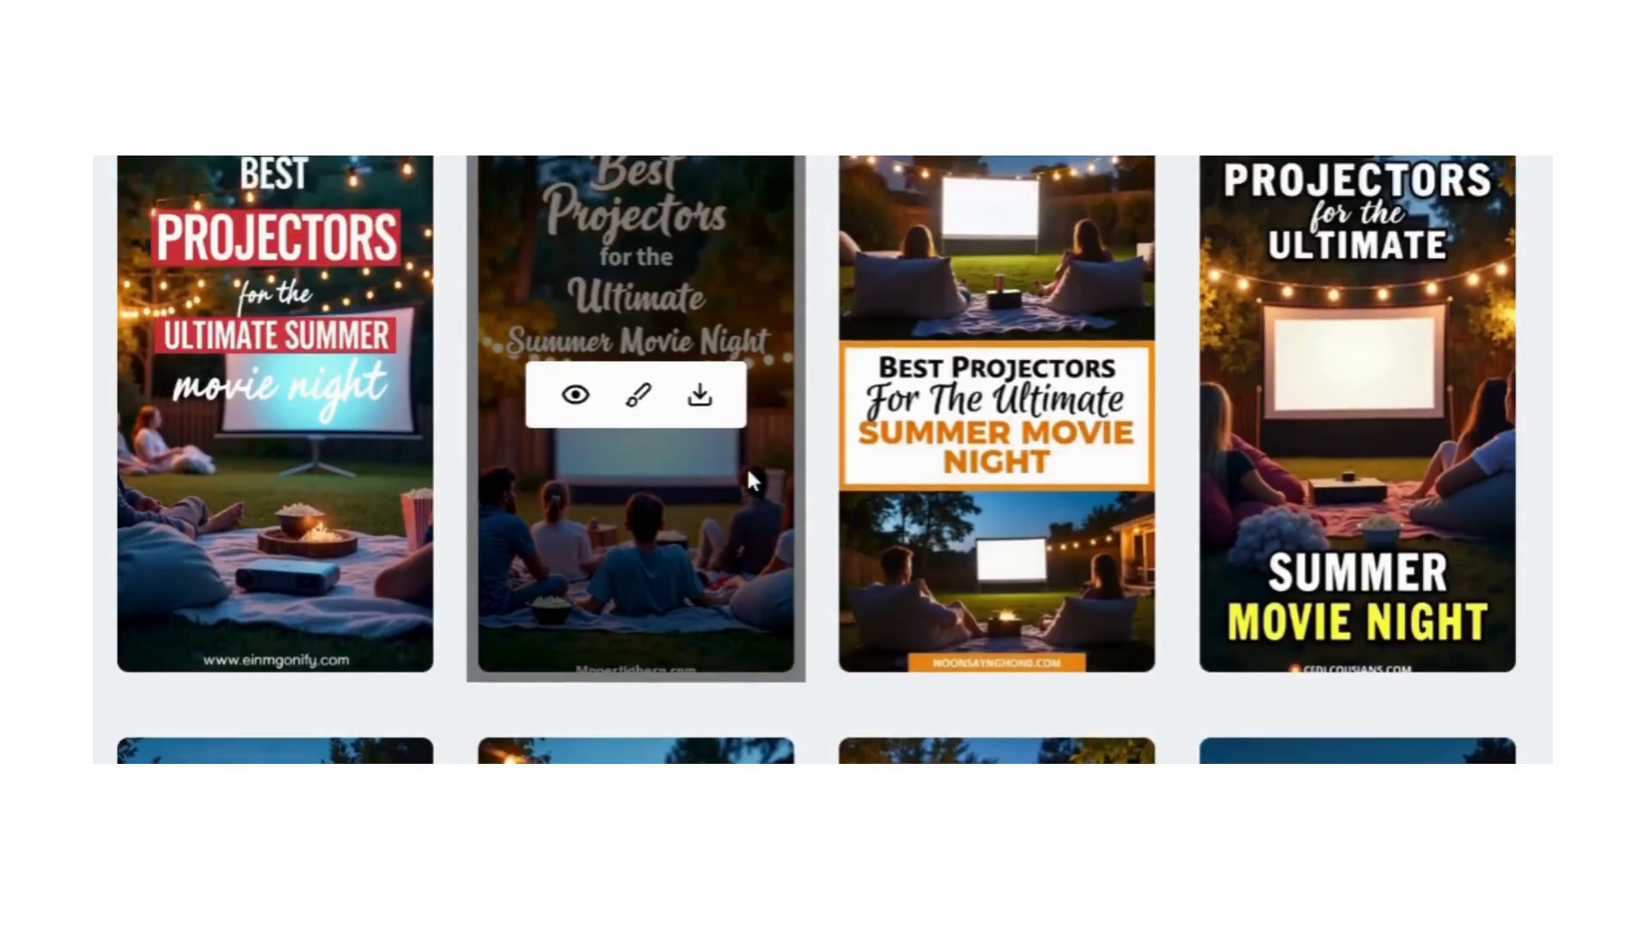
scroll(1049, 364, "down", 3)
scroll(1057, 431, "up", 2)
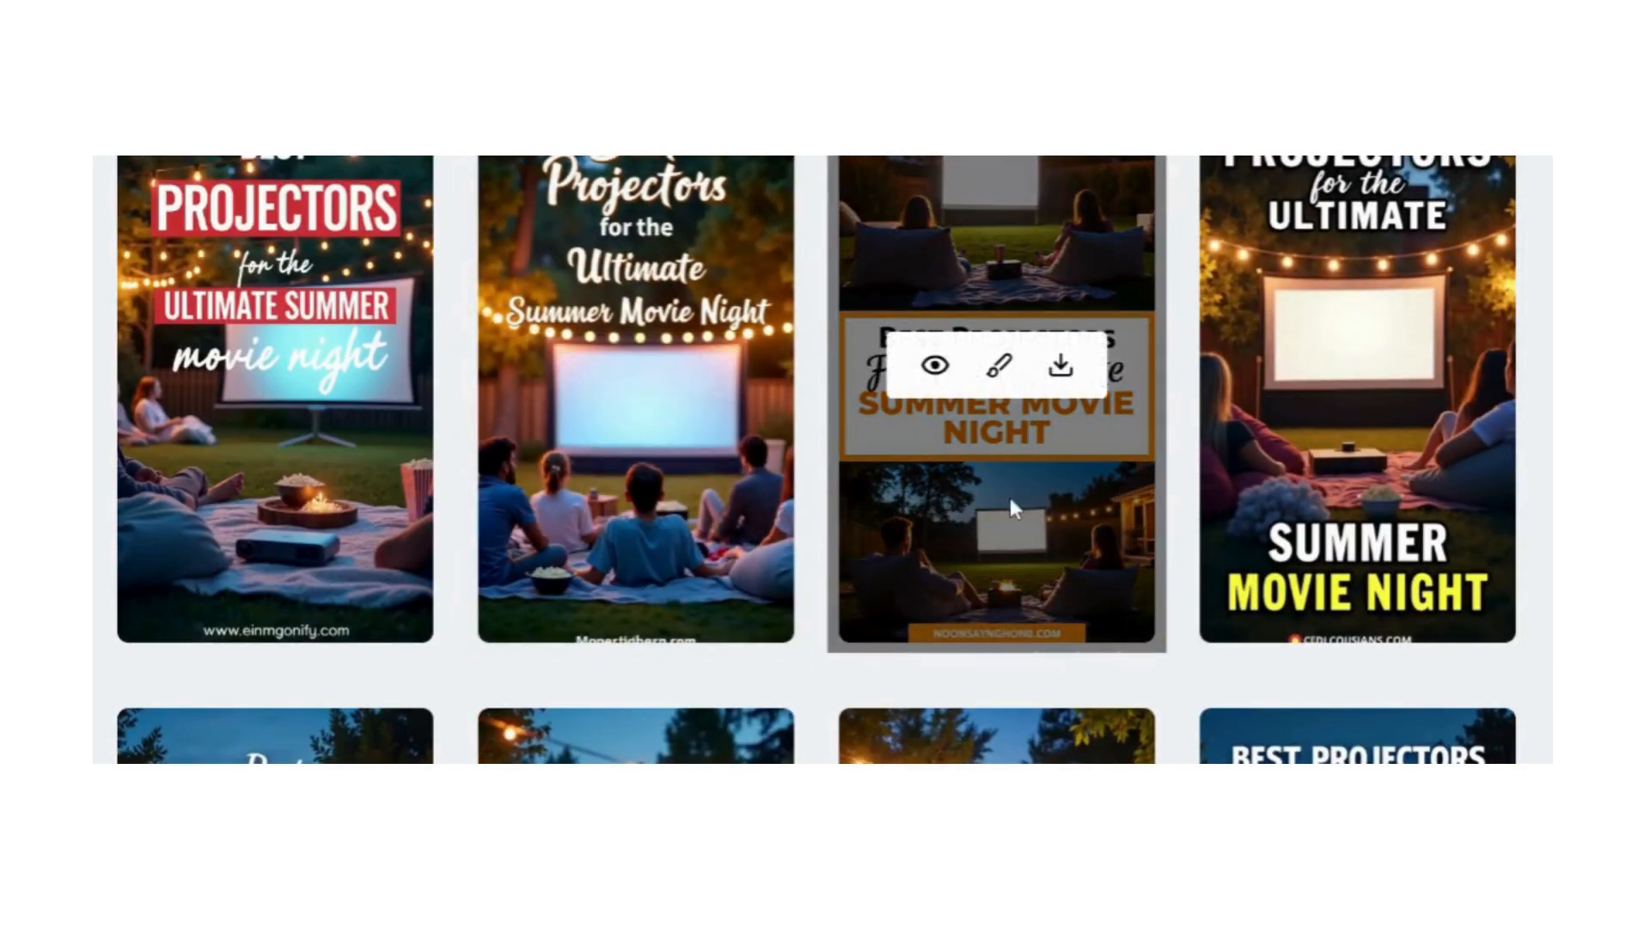
Step: Open the details of the pin with the orange-framed text box and read its design prompt
left_click(935, 366)
scroll(608, 440, "down", 5)
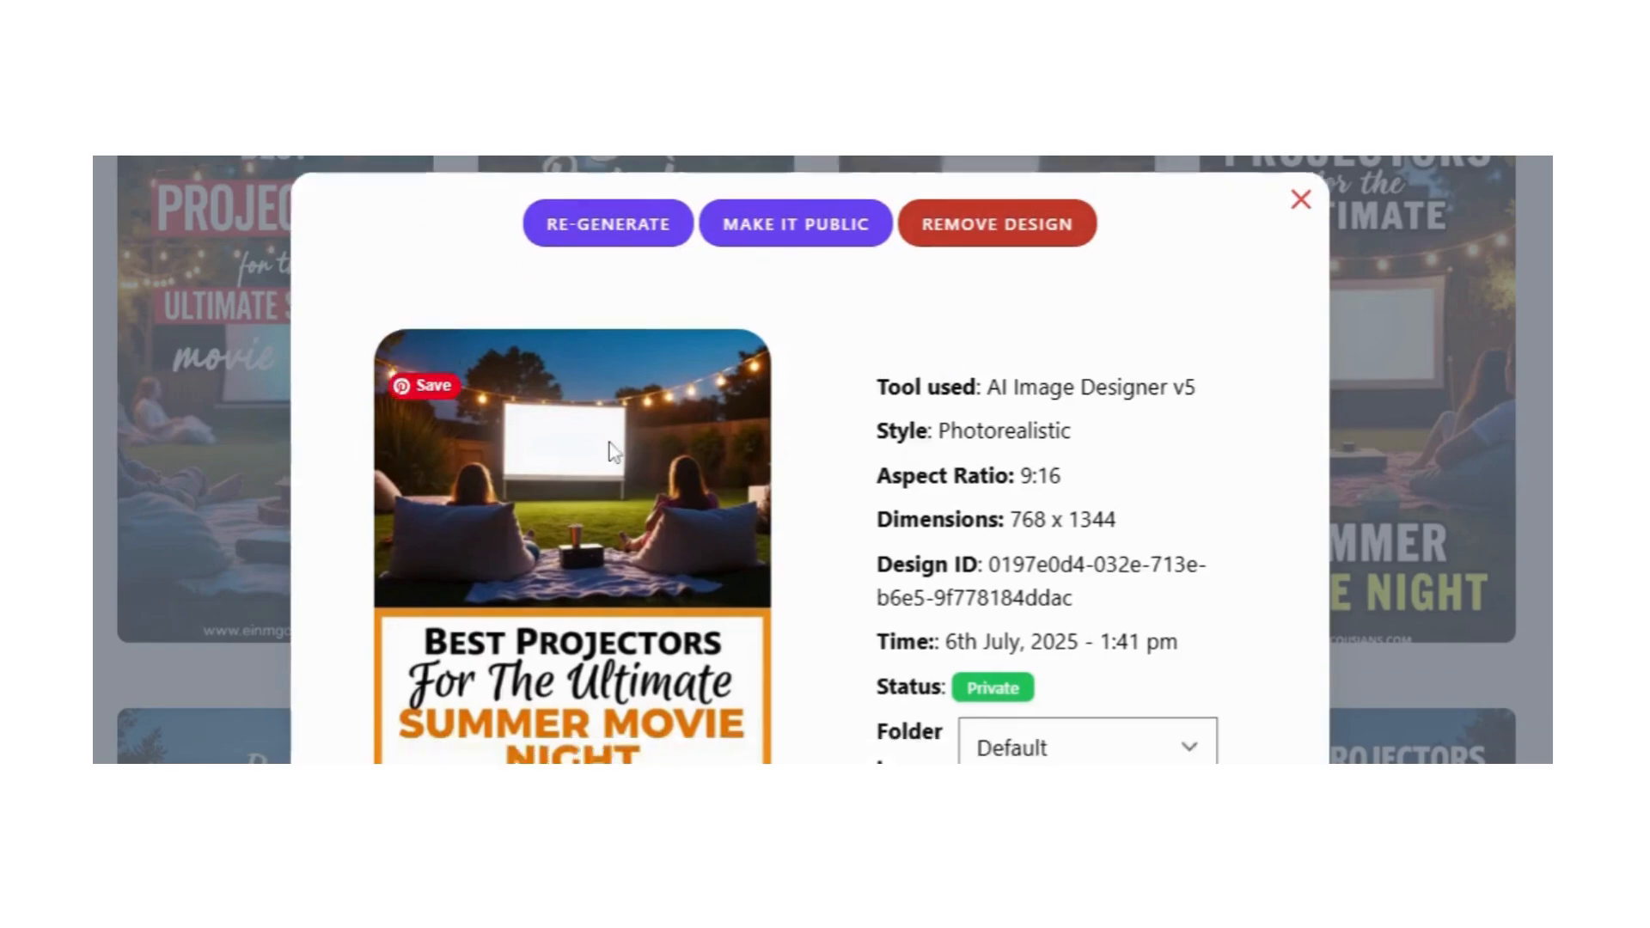
scroll(608, 441, "down", 2)
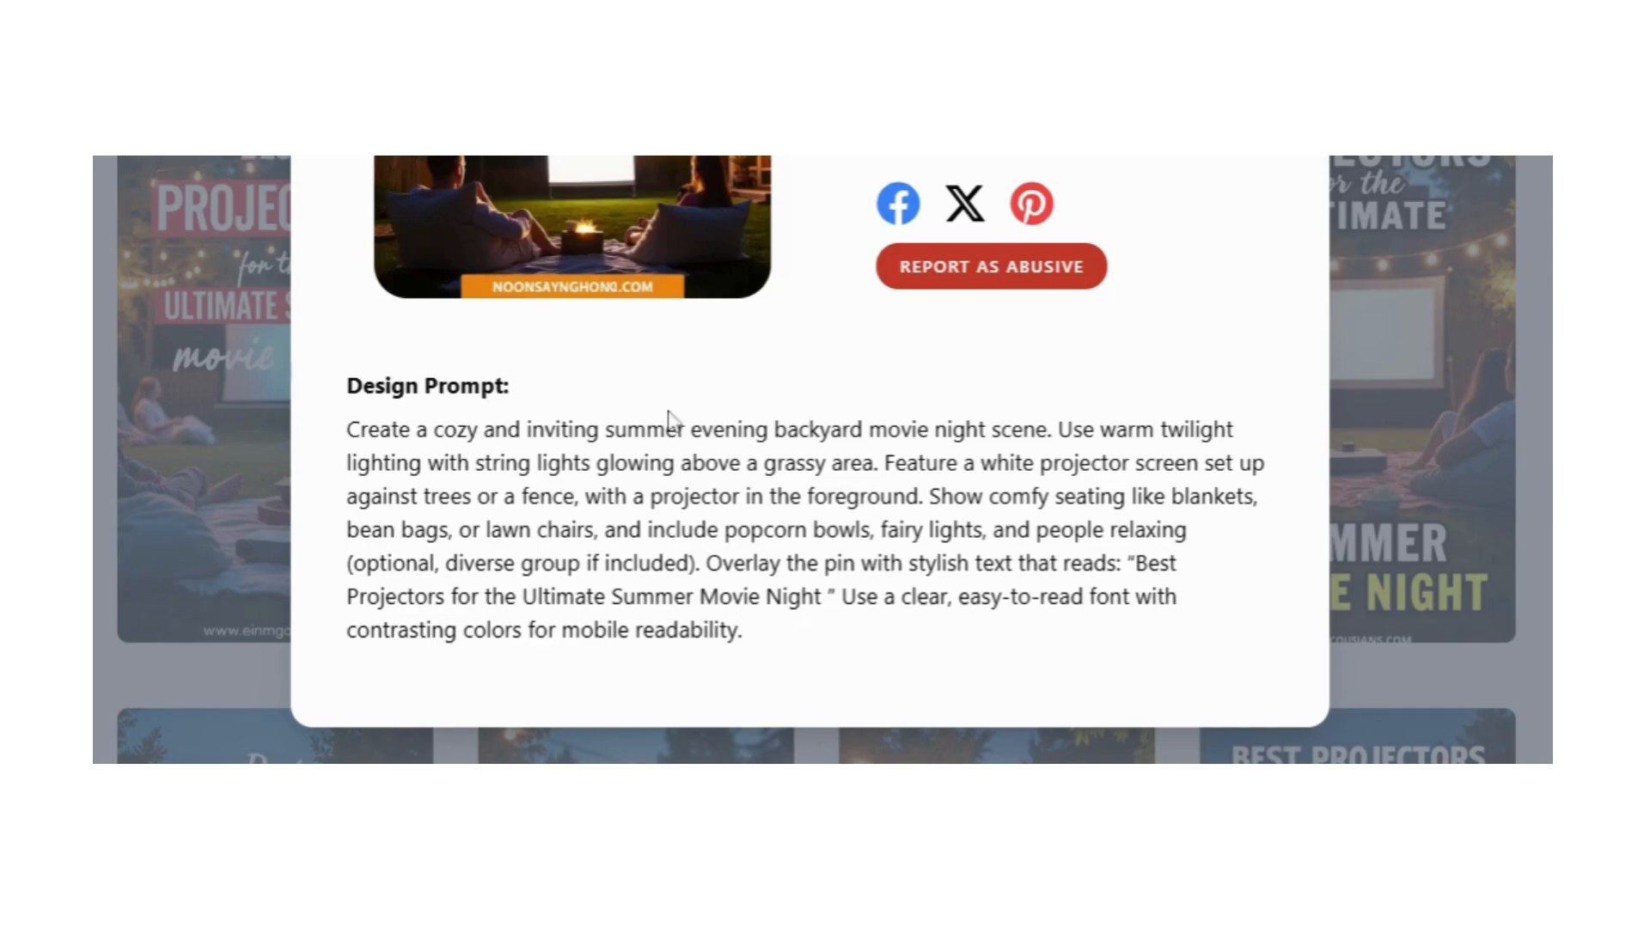
Step: Re-generate the orange-framed pin as a single image, reusing its design prompt and 9:16 (768 X 1344) px aspect ratio
scroll(667, 420, "up", 8)
left_click(612, 252)
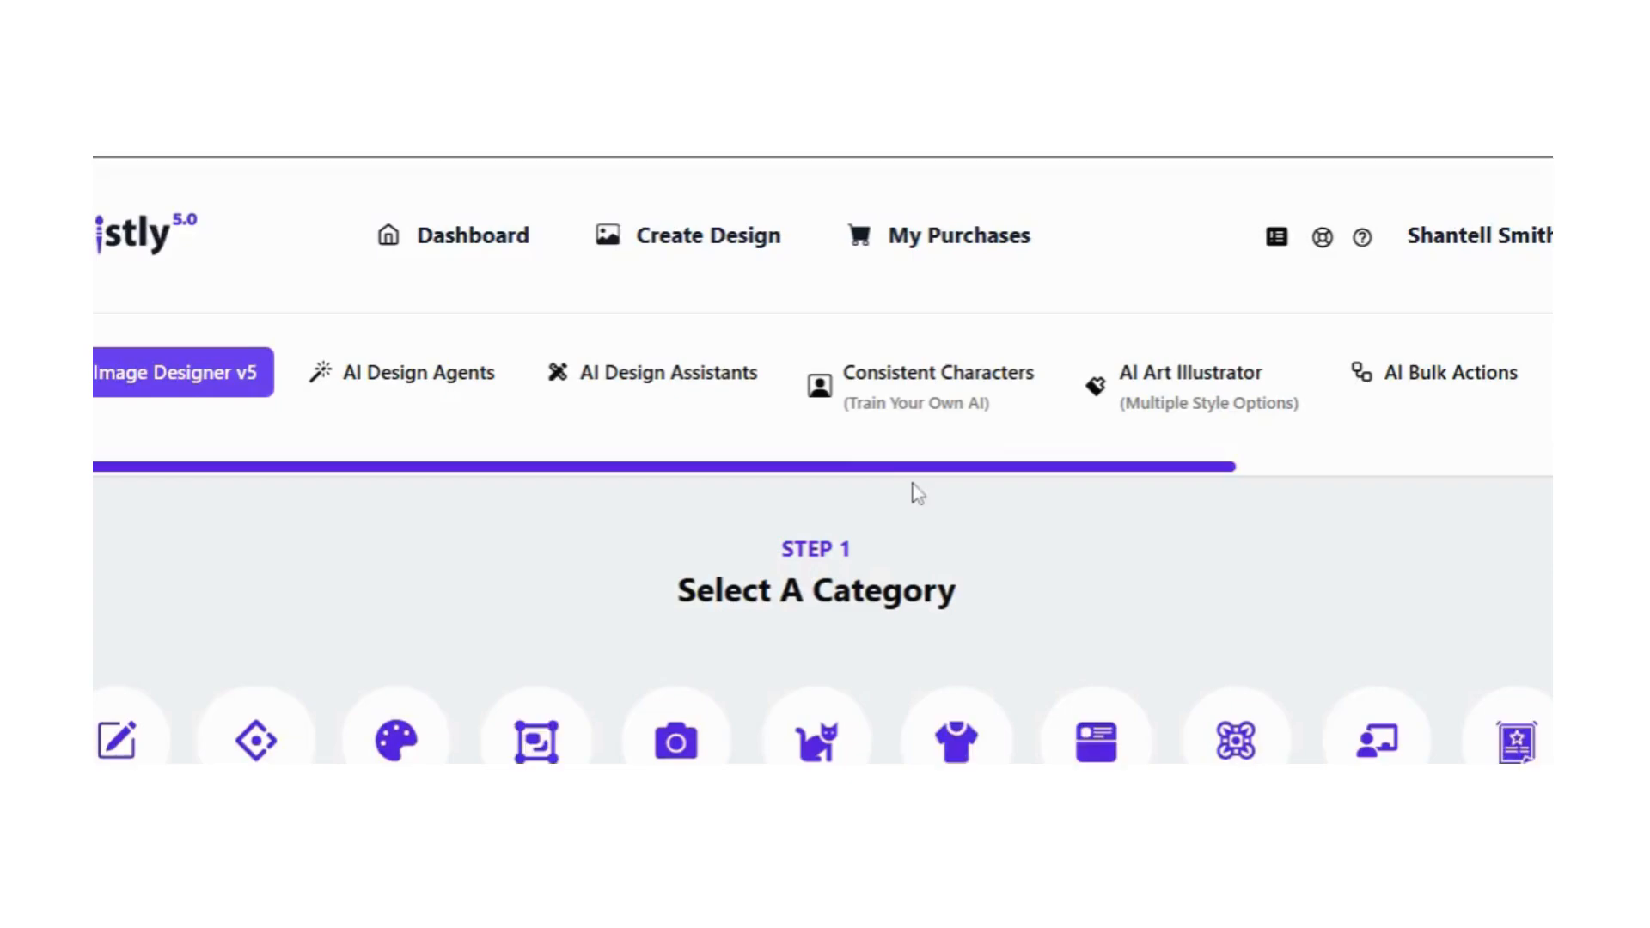
scroll(872, 653, "down", 2)
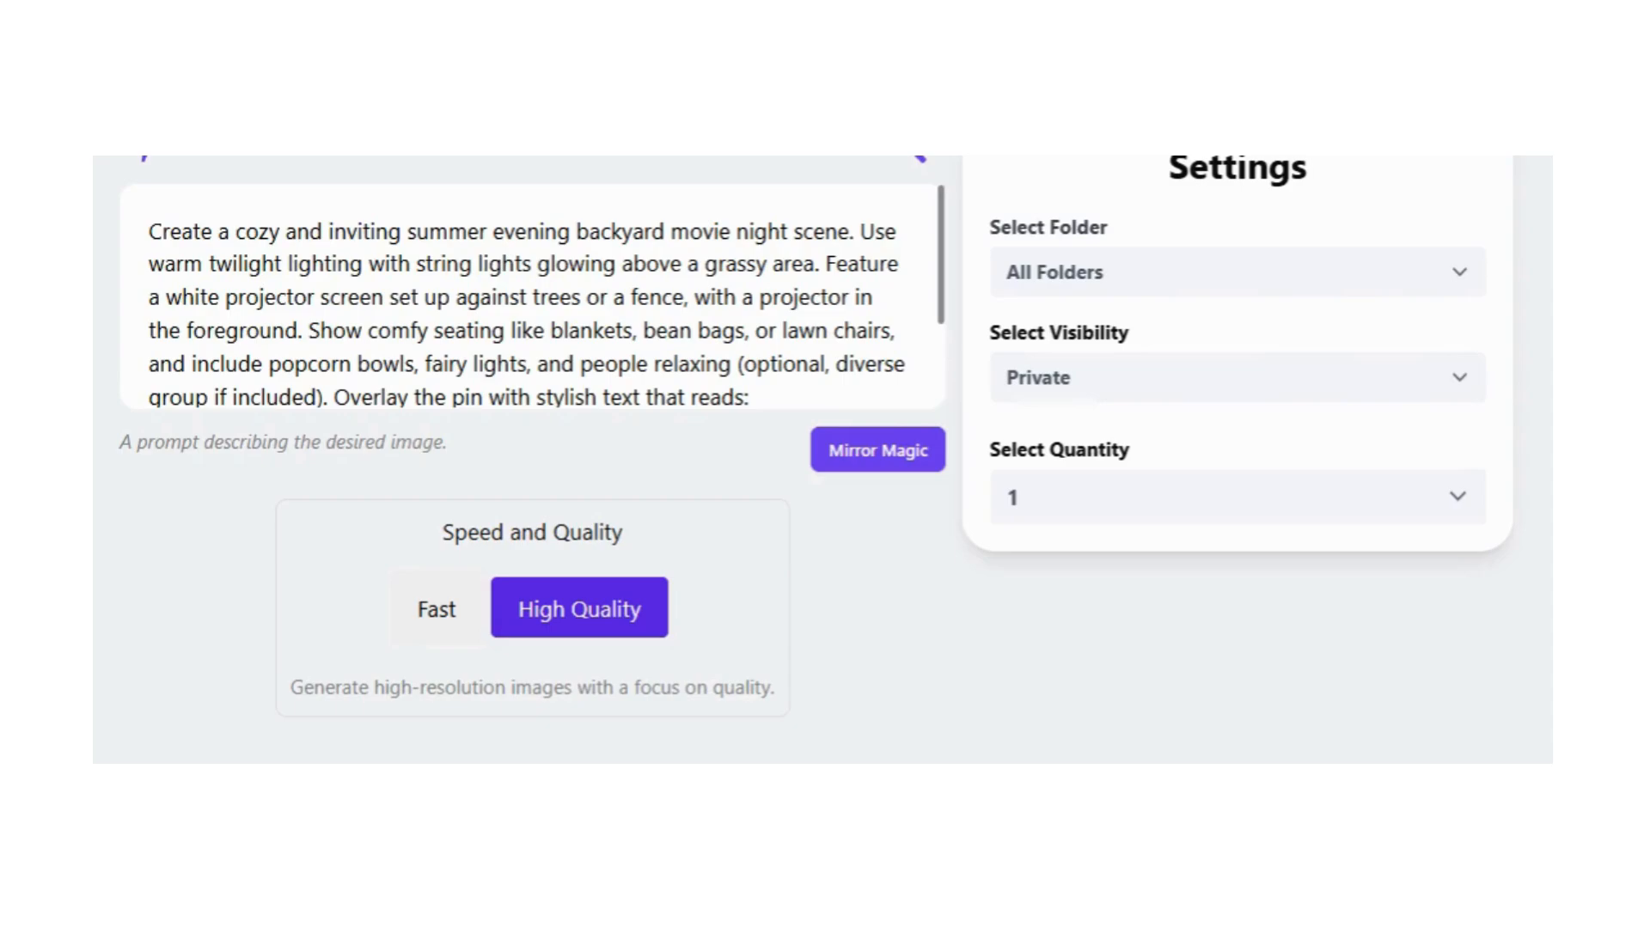
scroll(547, 296, "down", 3)
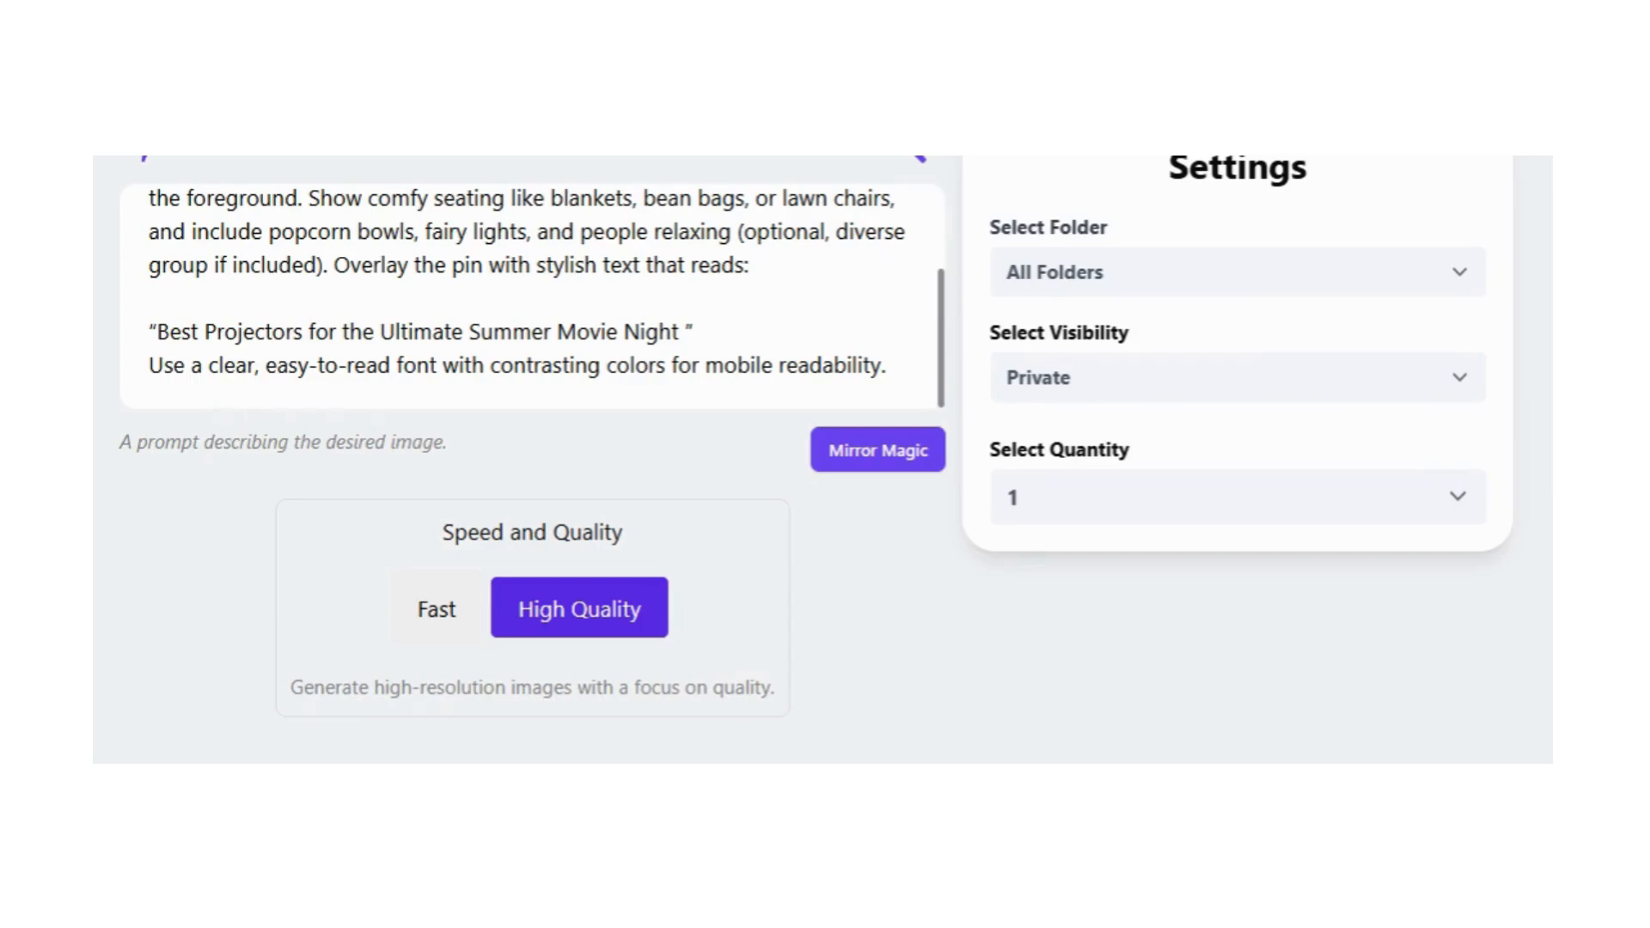
scroll(730, 430, "down", 3)
scroll(823, 457, "down", 2)
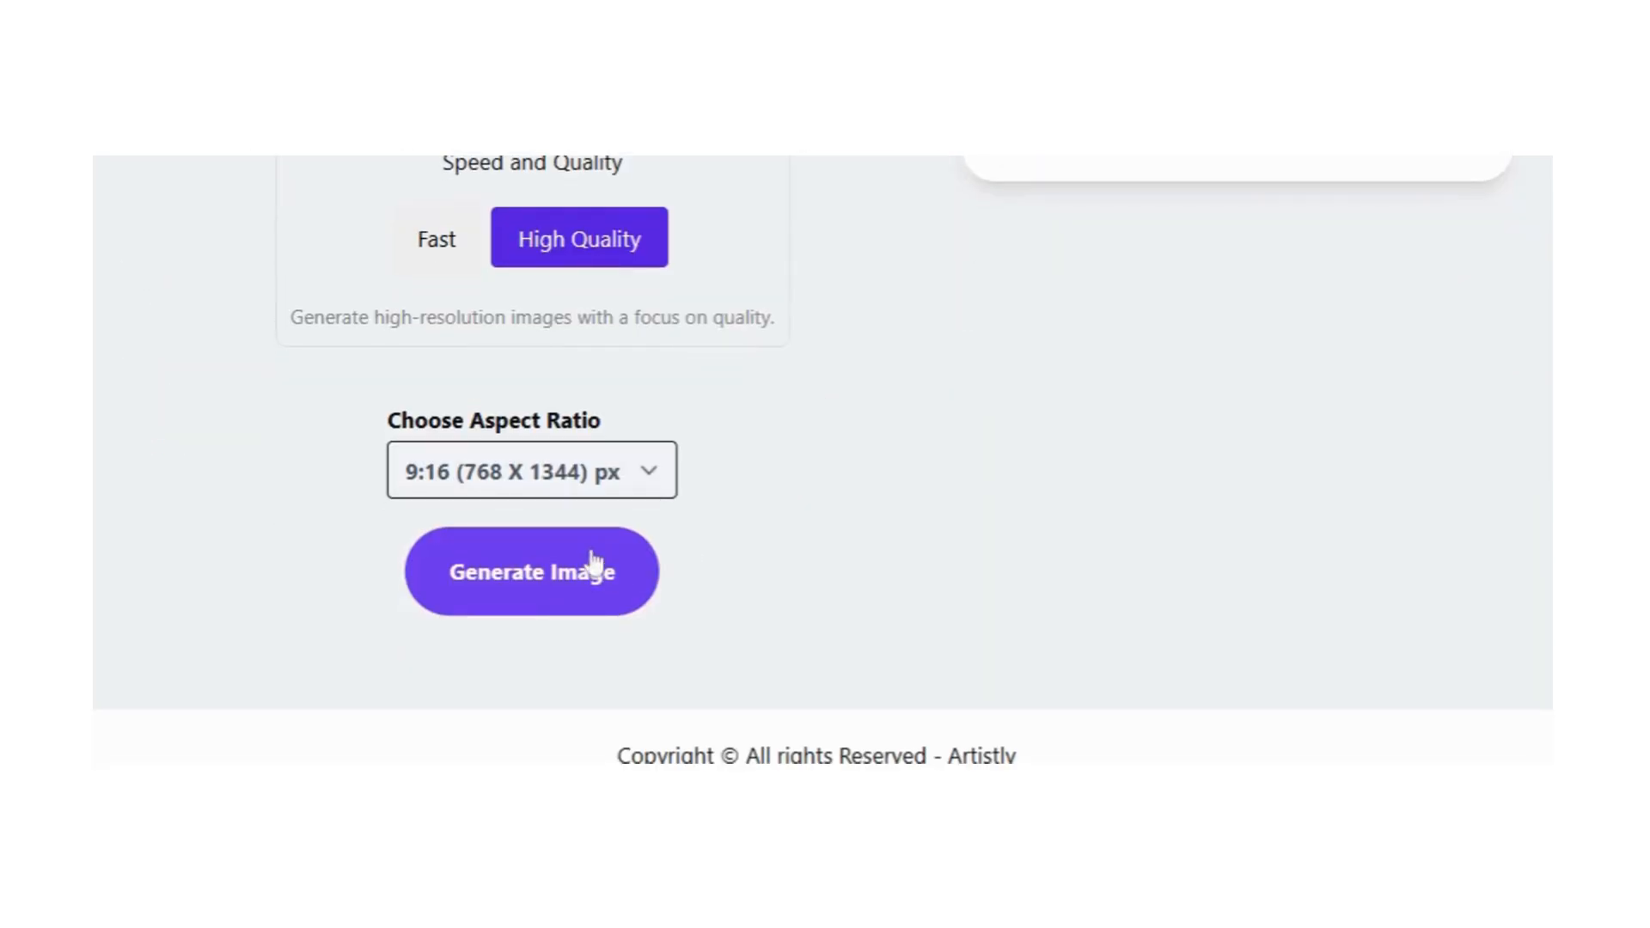
left_click(535, 602)
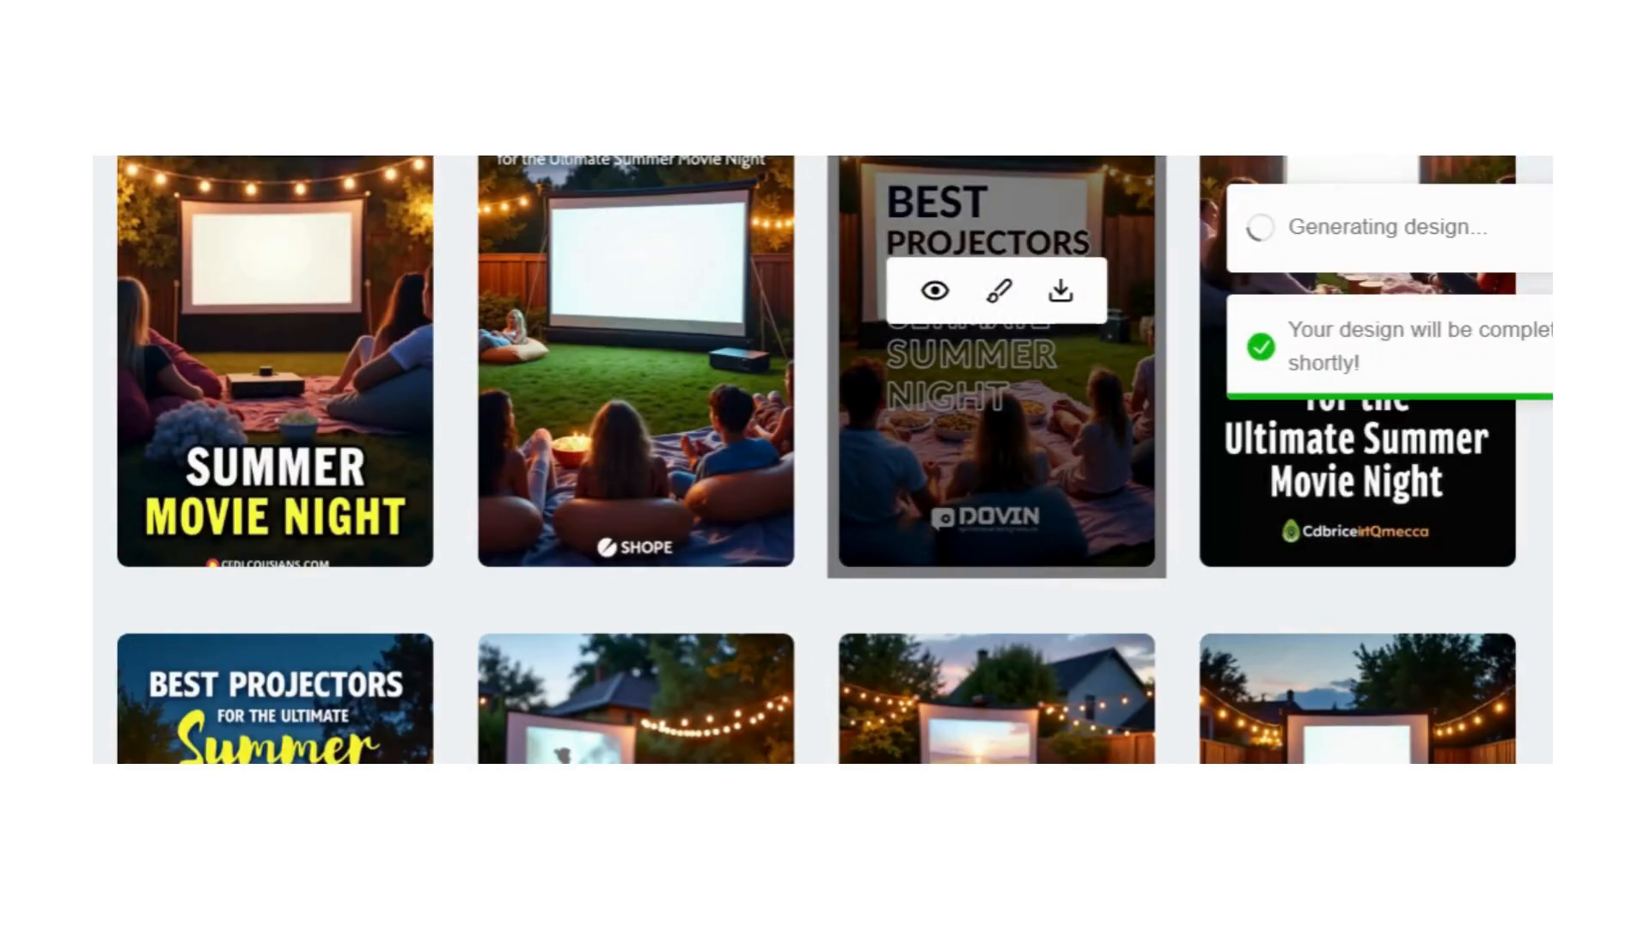
Step: Check the processing status of the new design and look over the earlier projector pins
scroll(894, 599, "up", 4)
scroll(892, 599, "up", 4)
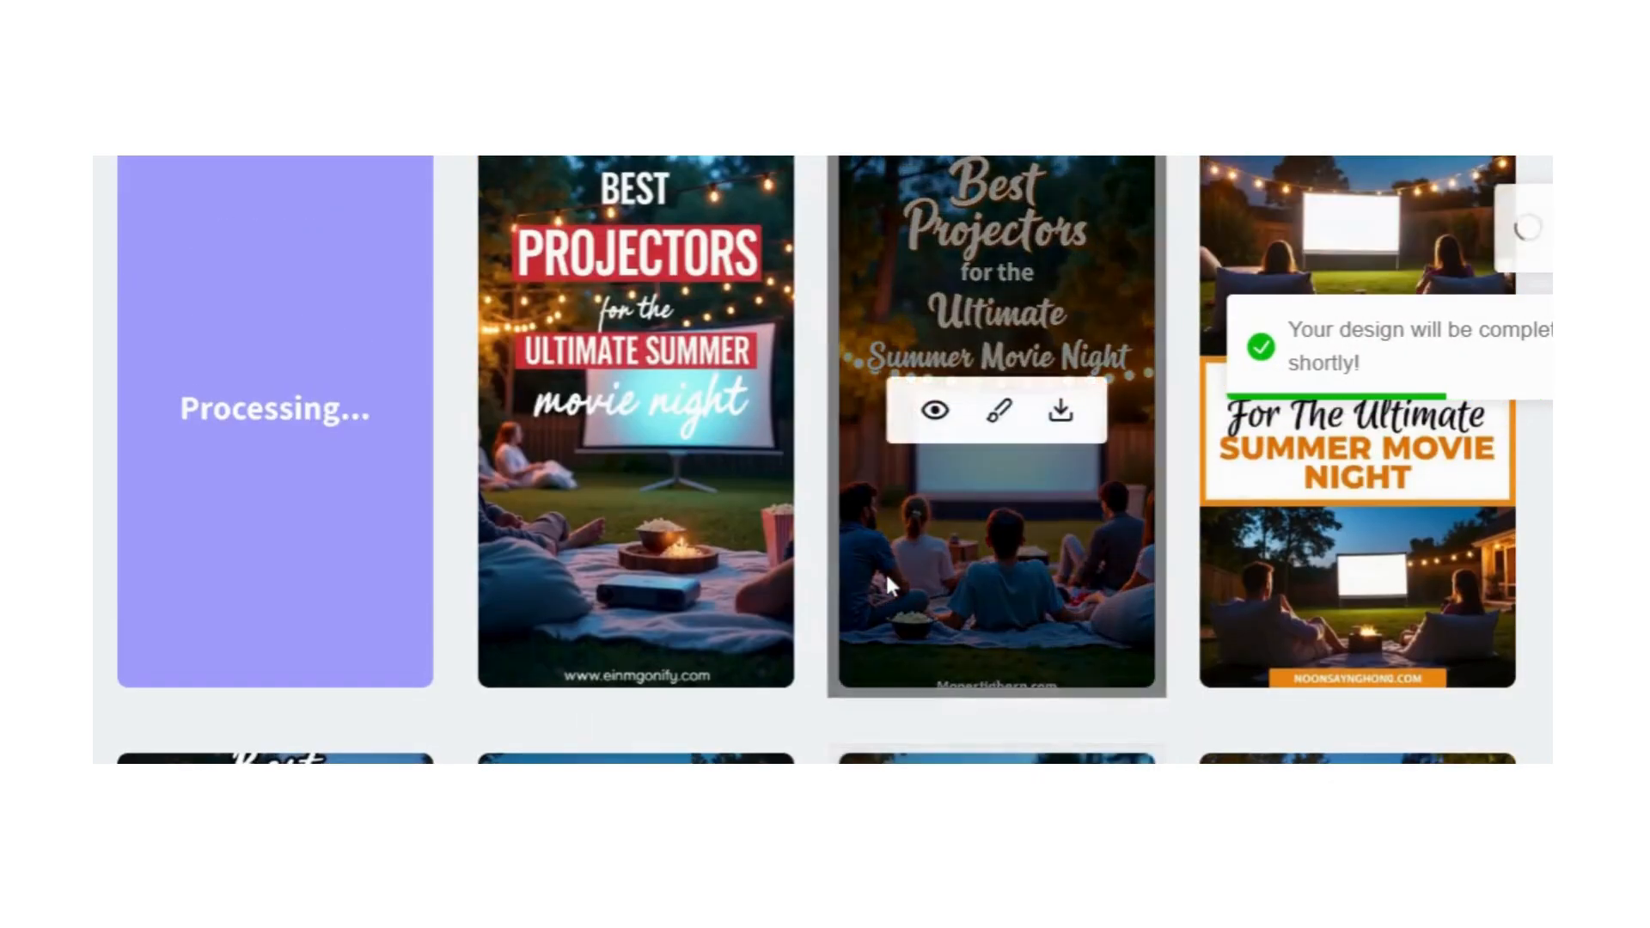
scroll(890, 592, "up", 4)
scroll(888, 585, "down", 7)
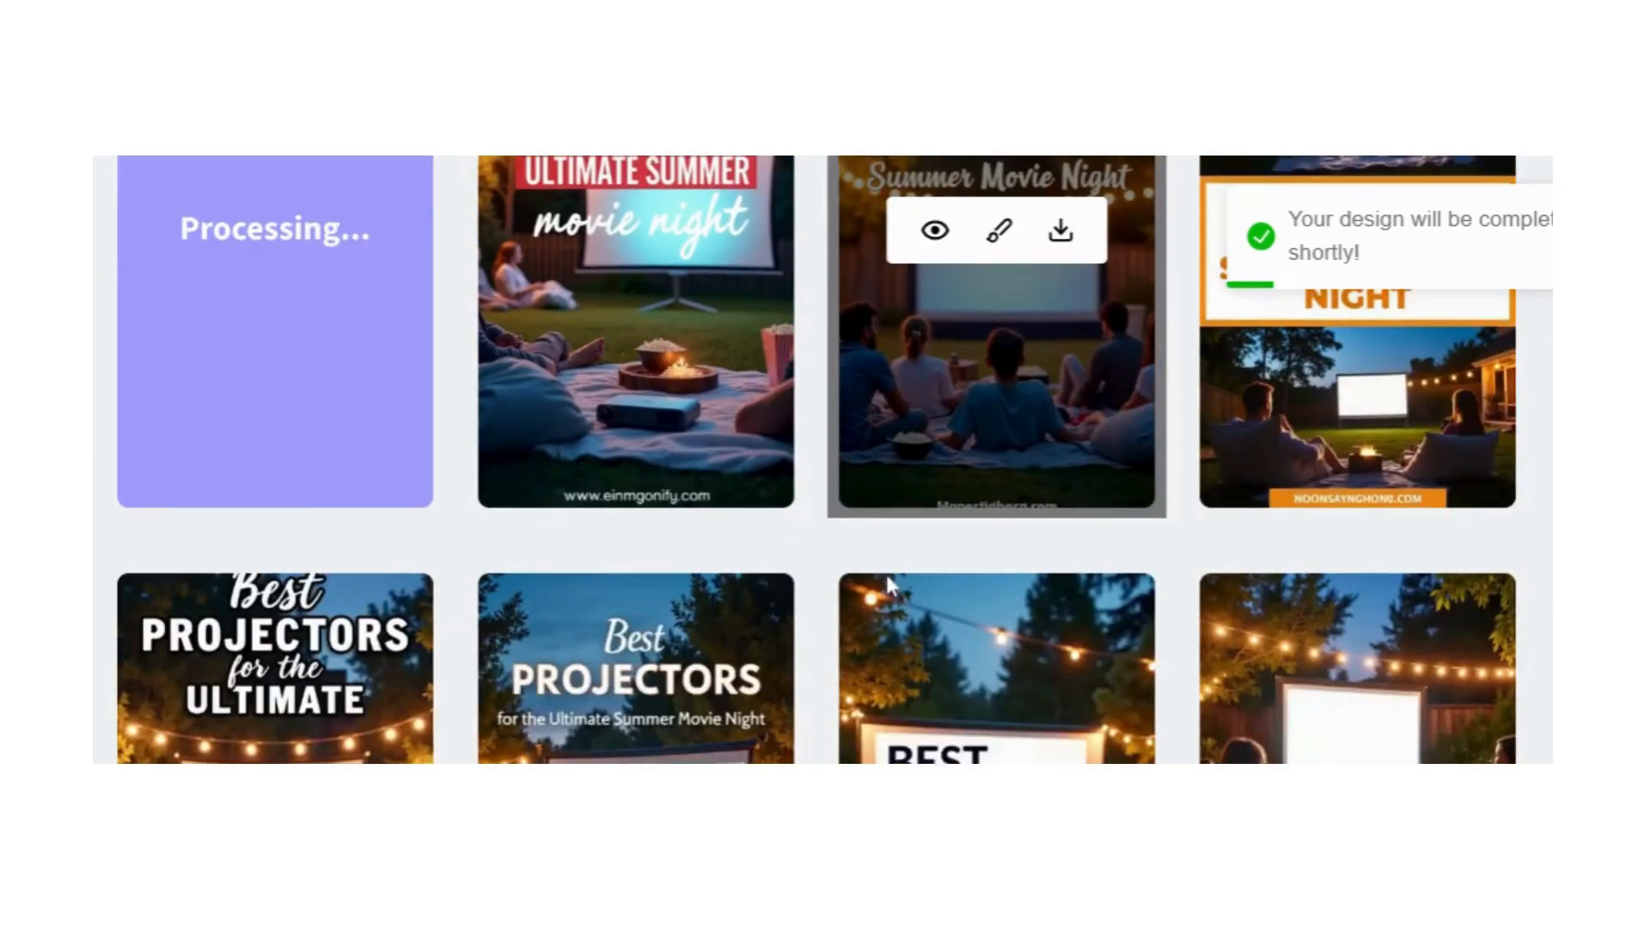
scroll(890, 584, "up", 3)
scroll(885, 571, "down", 1)
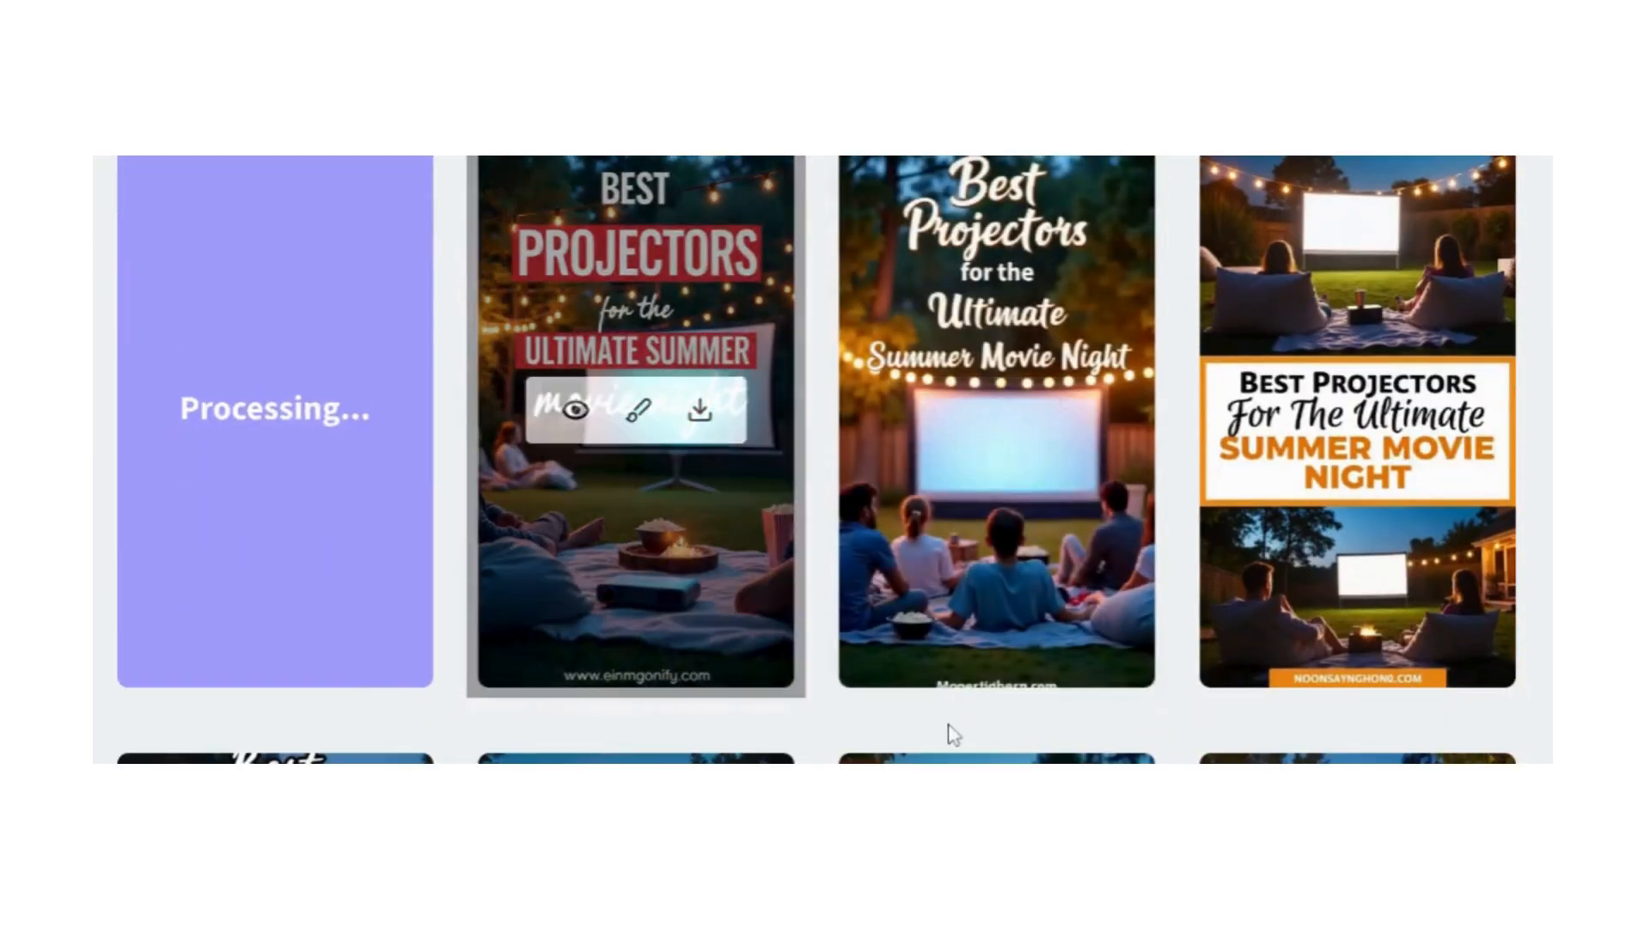
Step: Load the orange-framed pin for re-generation from its details and set the image quantity to 4
left_click(1292, 415)
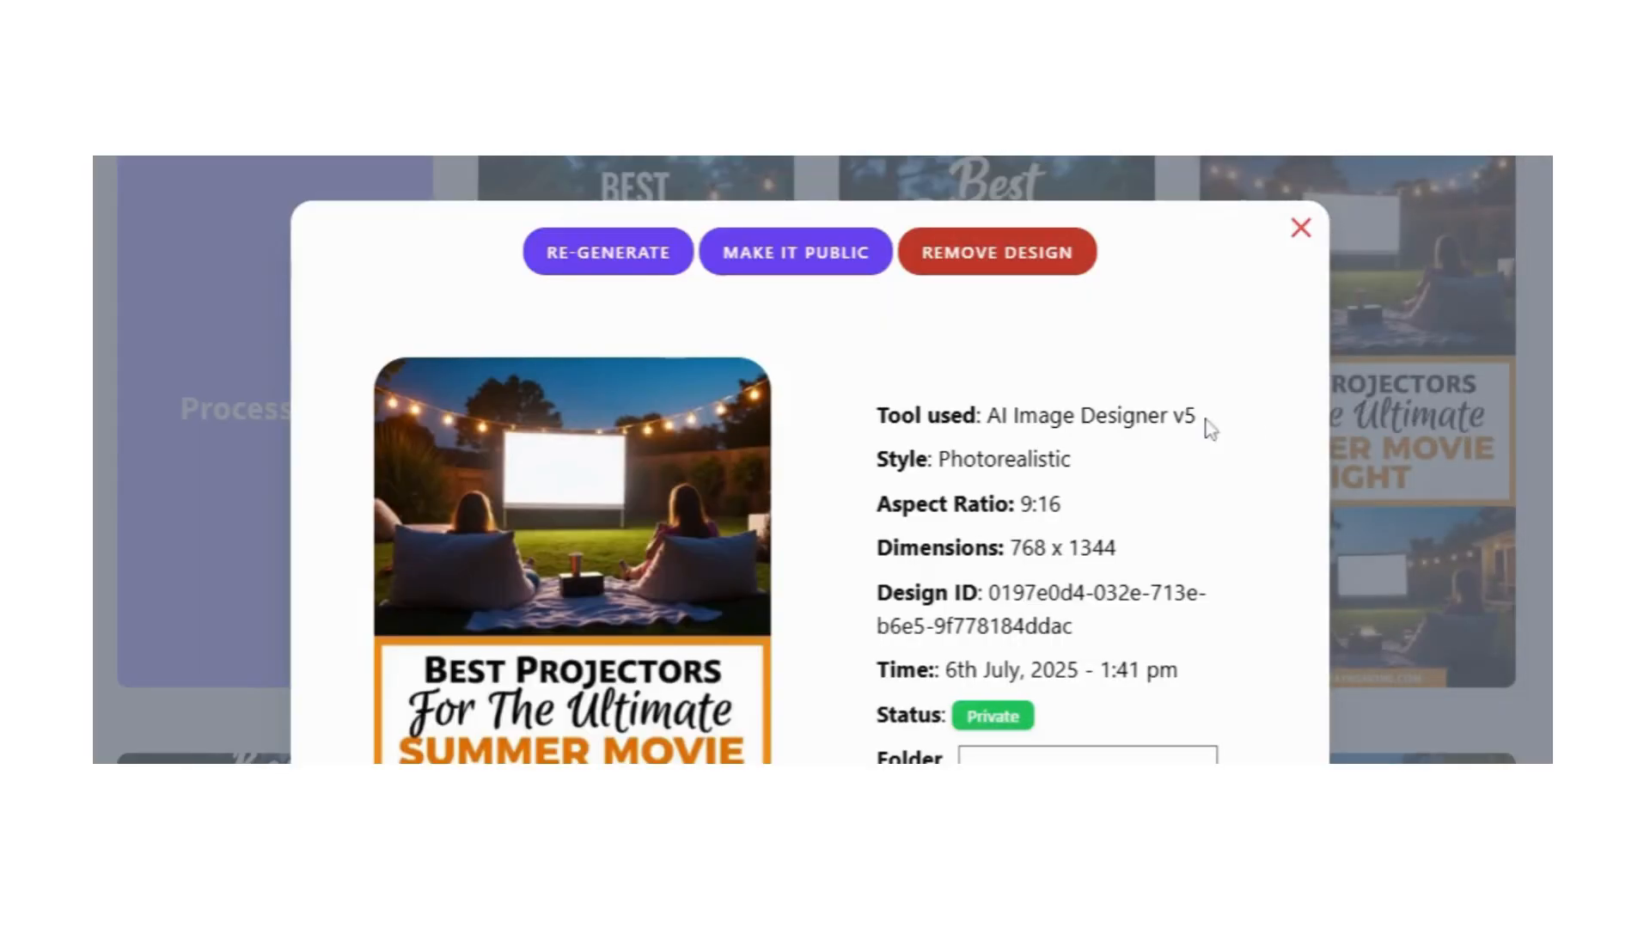
scroll(1204, 424, "down", 6)
scroll(563, 305, "up", 6)
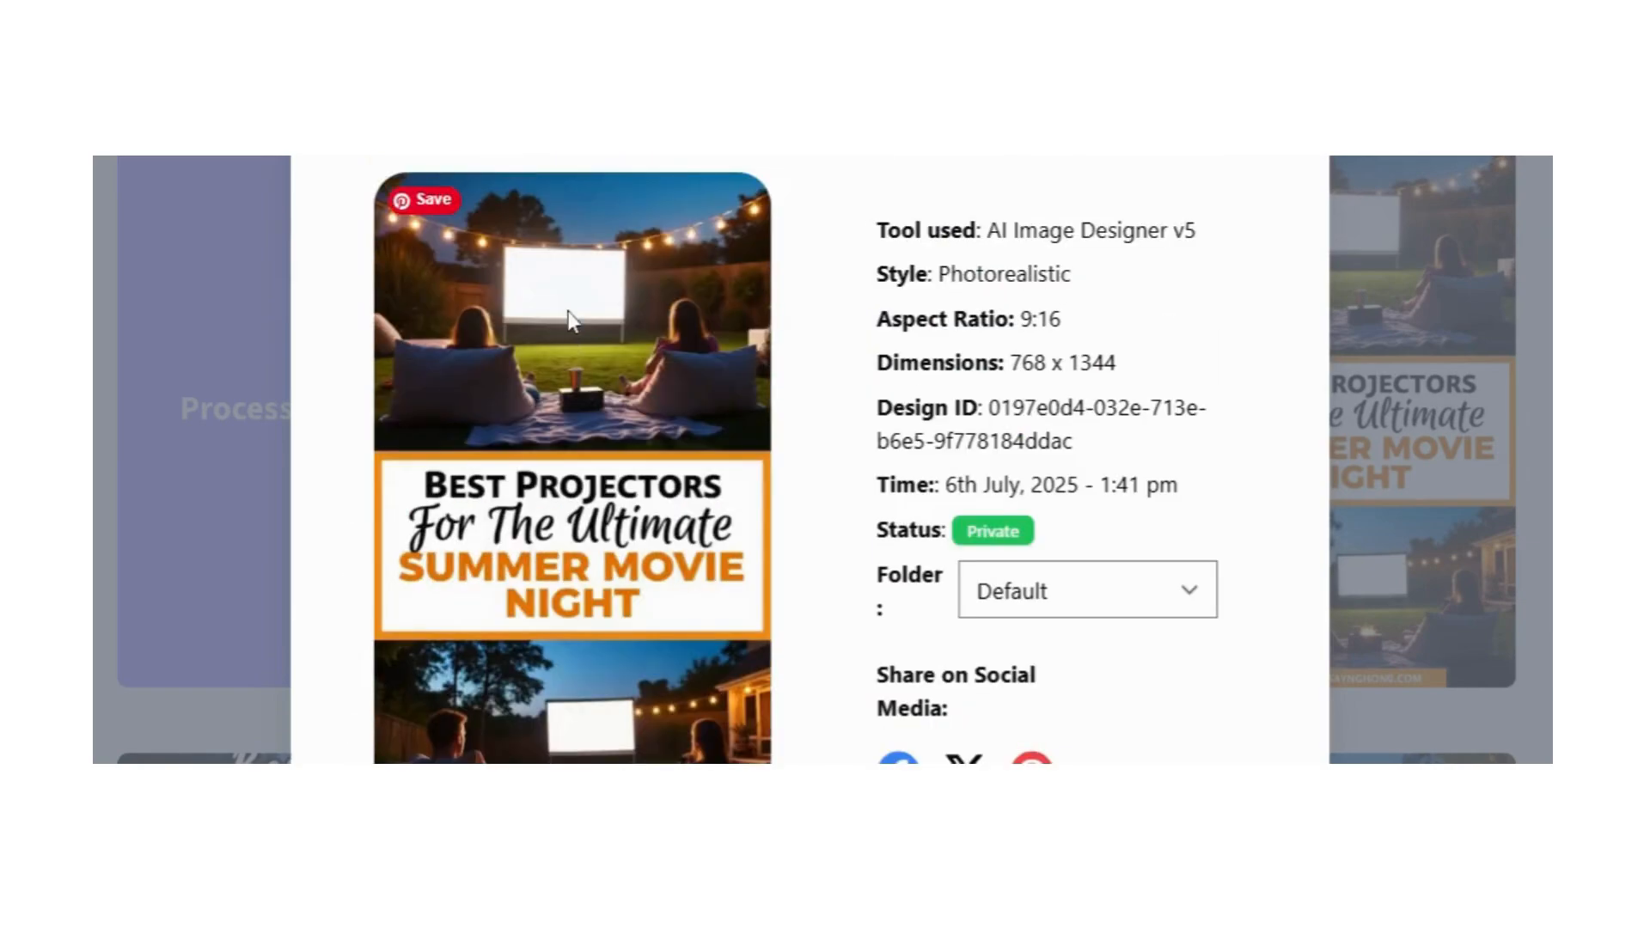
left_click(597, 253)
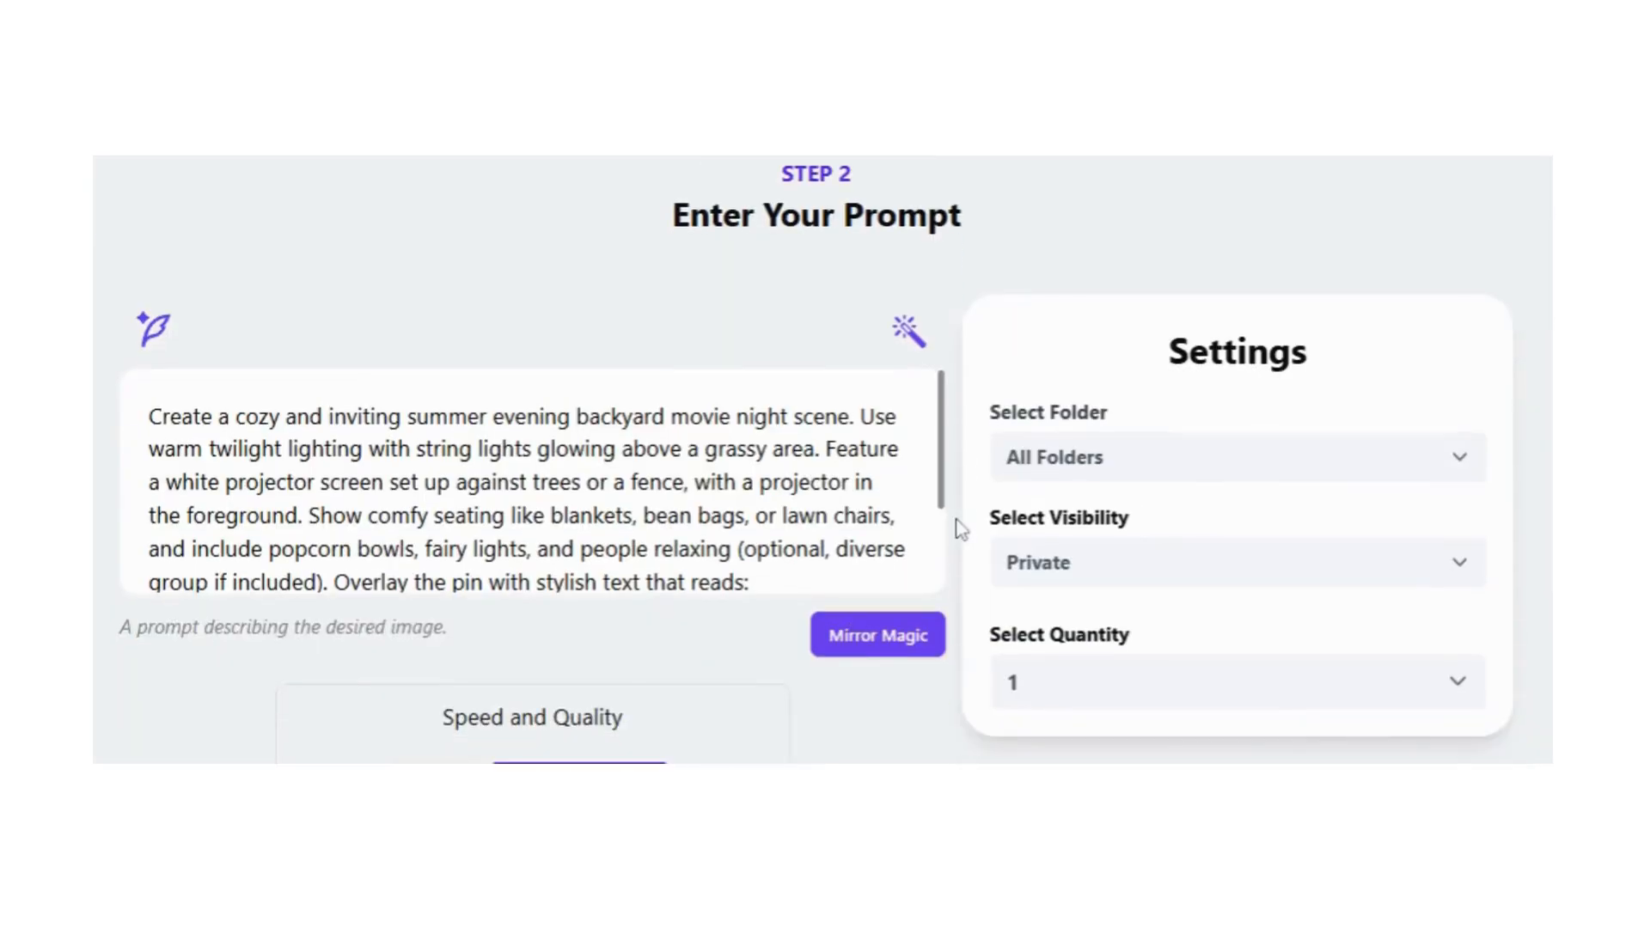
scroll(1263, 606, "down", 2)
left_click(1200, 482)
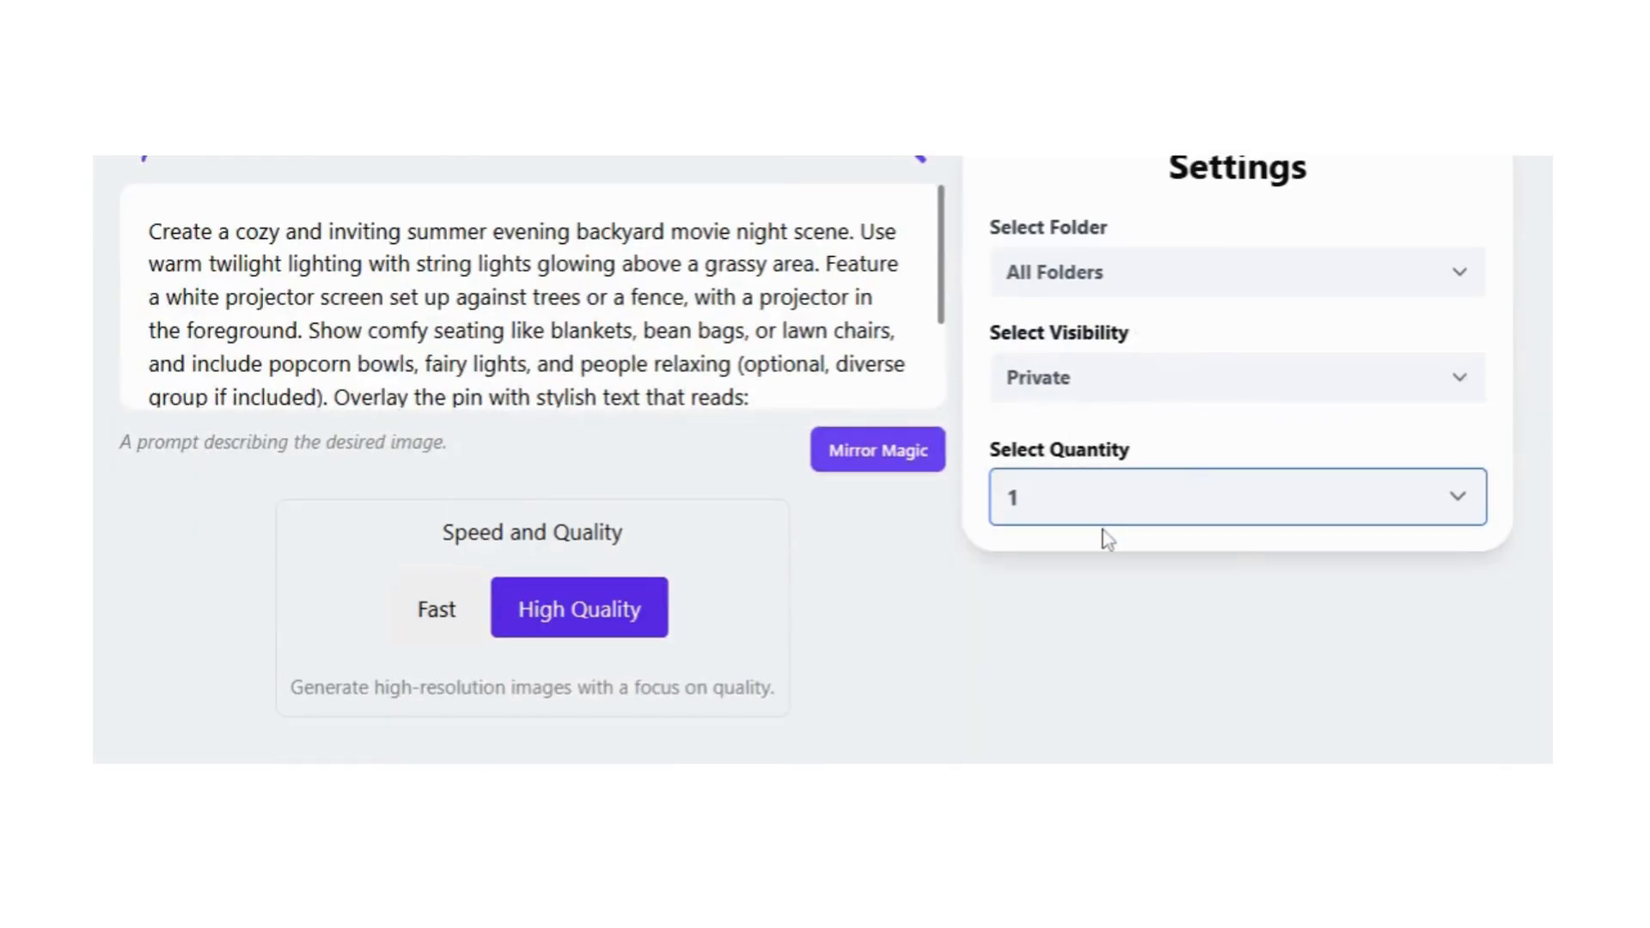
left_click(1035, 682)
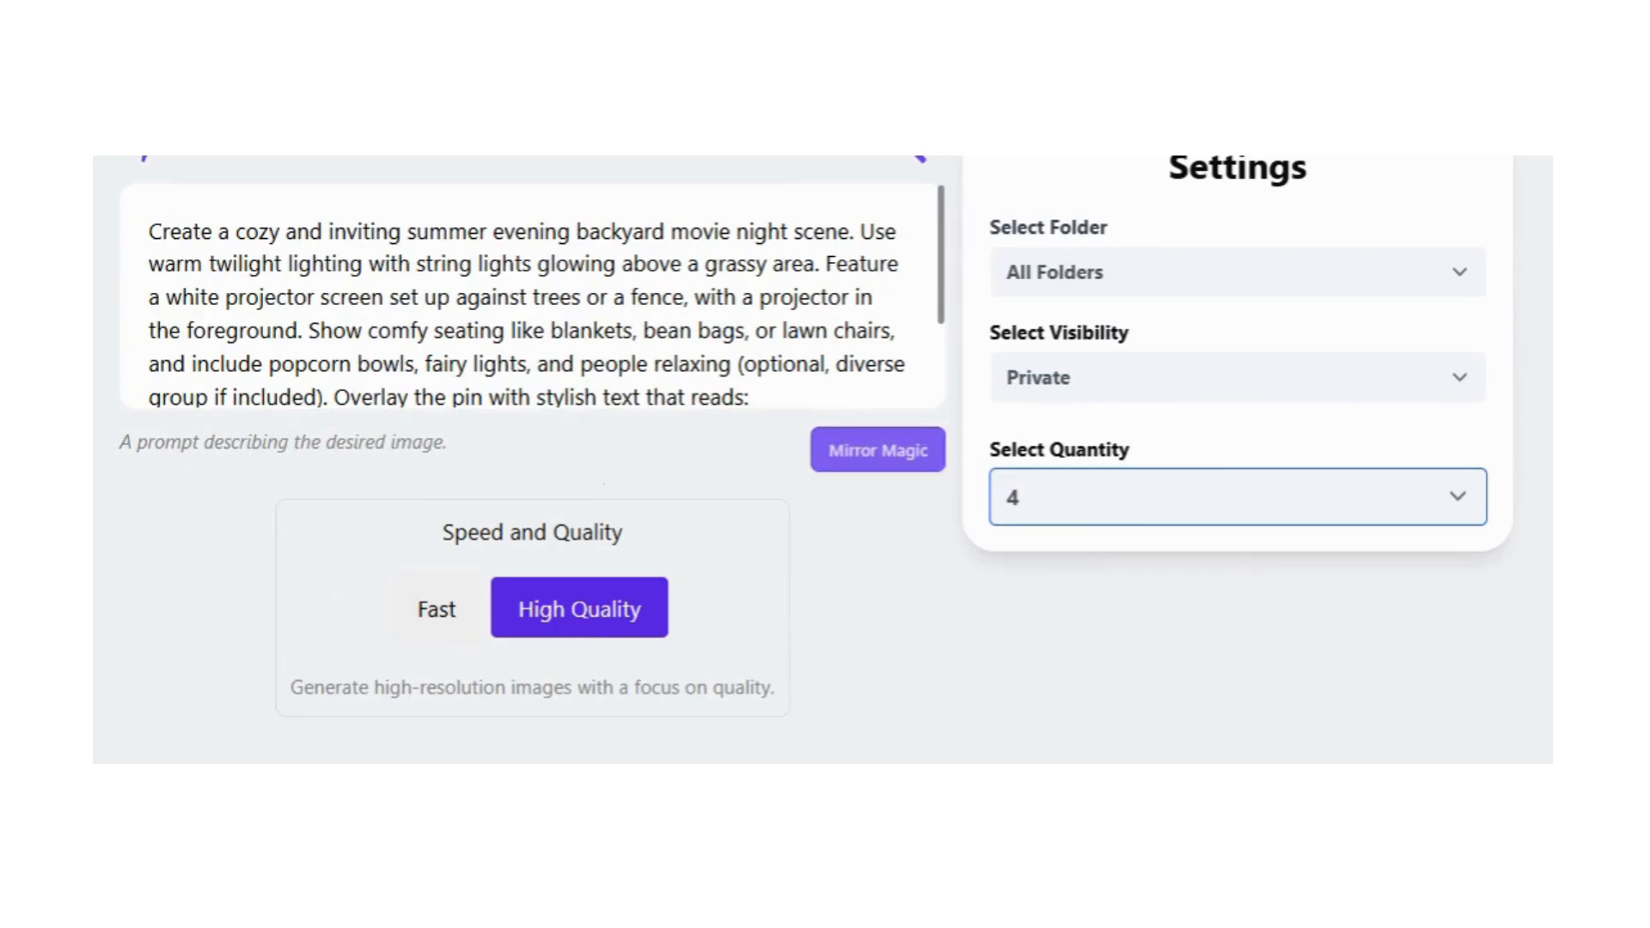
Step: Keep the folder set to All Folders, generate the batch at 9:16 (768 X 1344) px and check its processing status
left_click(1179, 273)
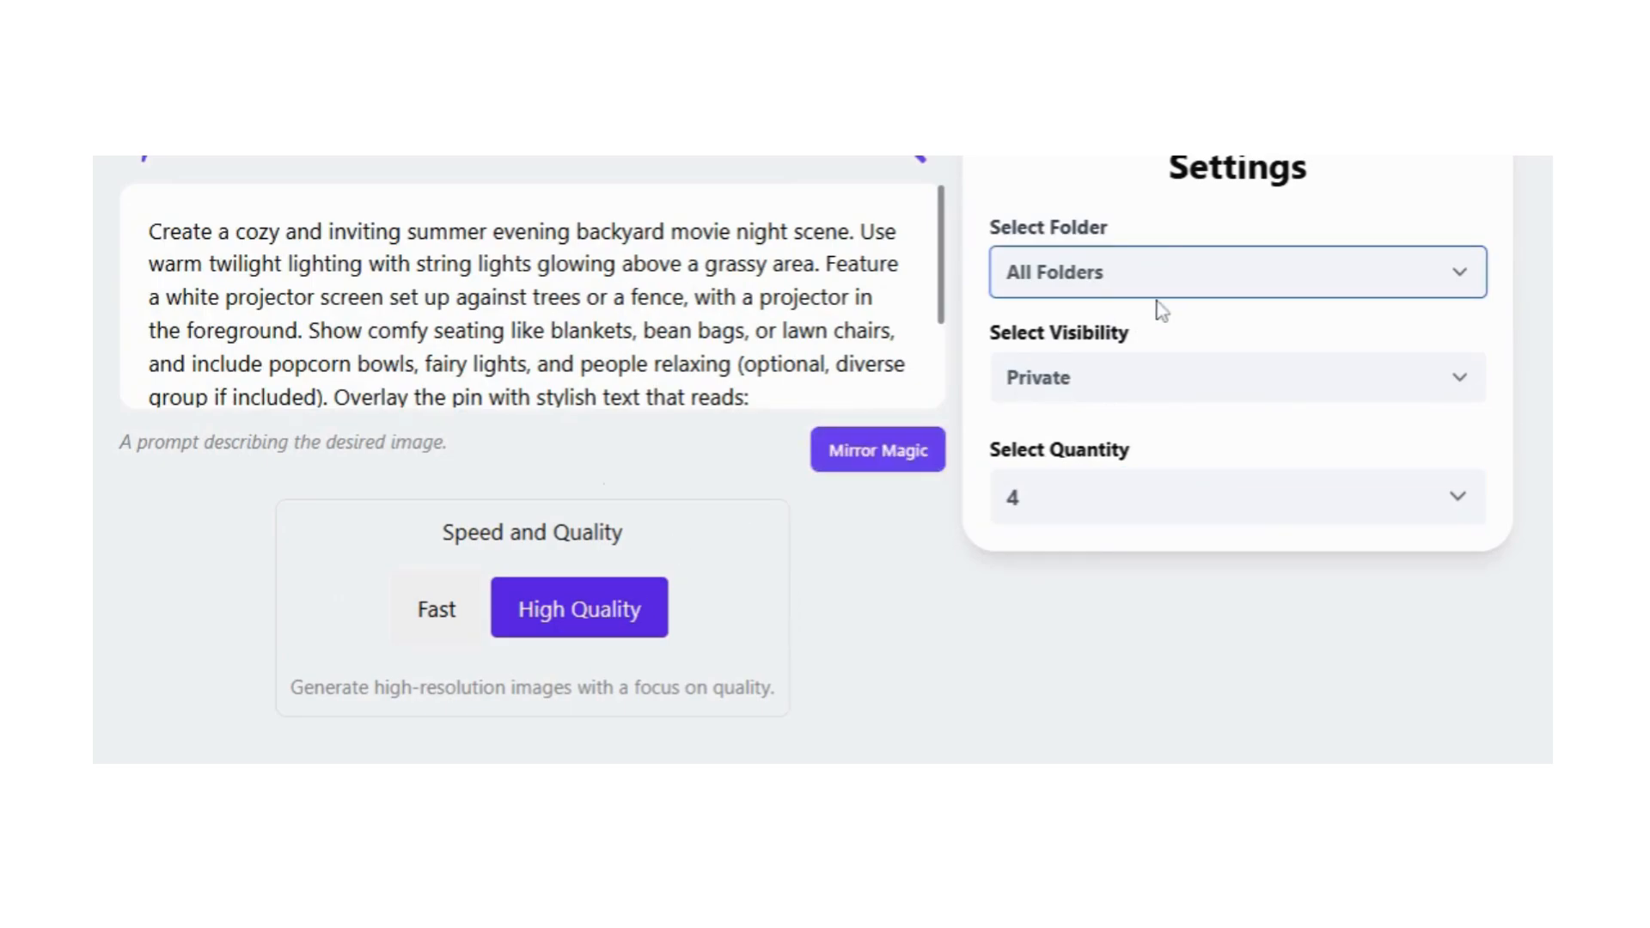
left_click(1162, 311)
scroll(685, 447, "down", 5)
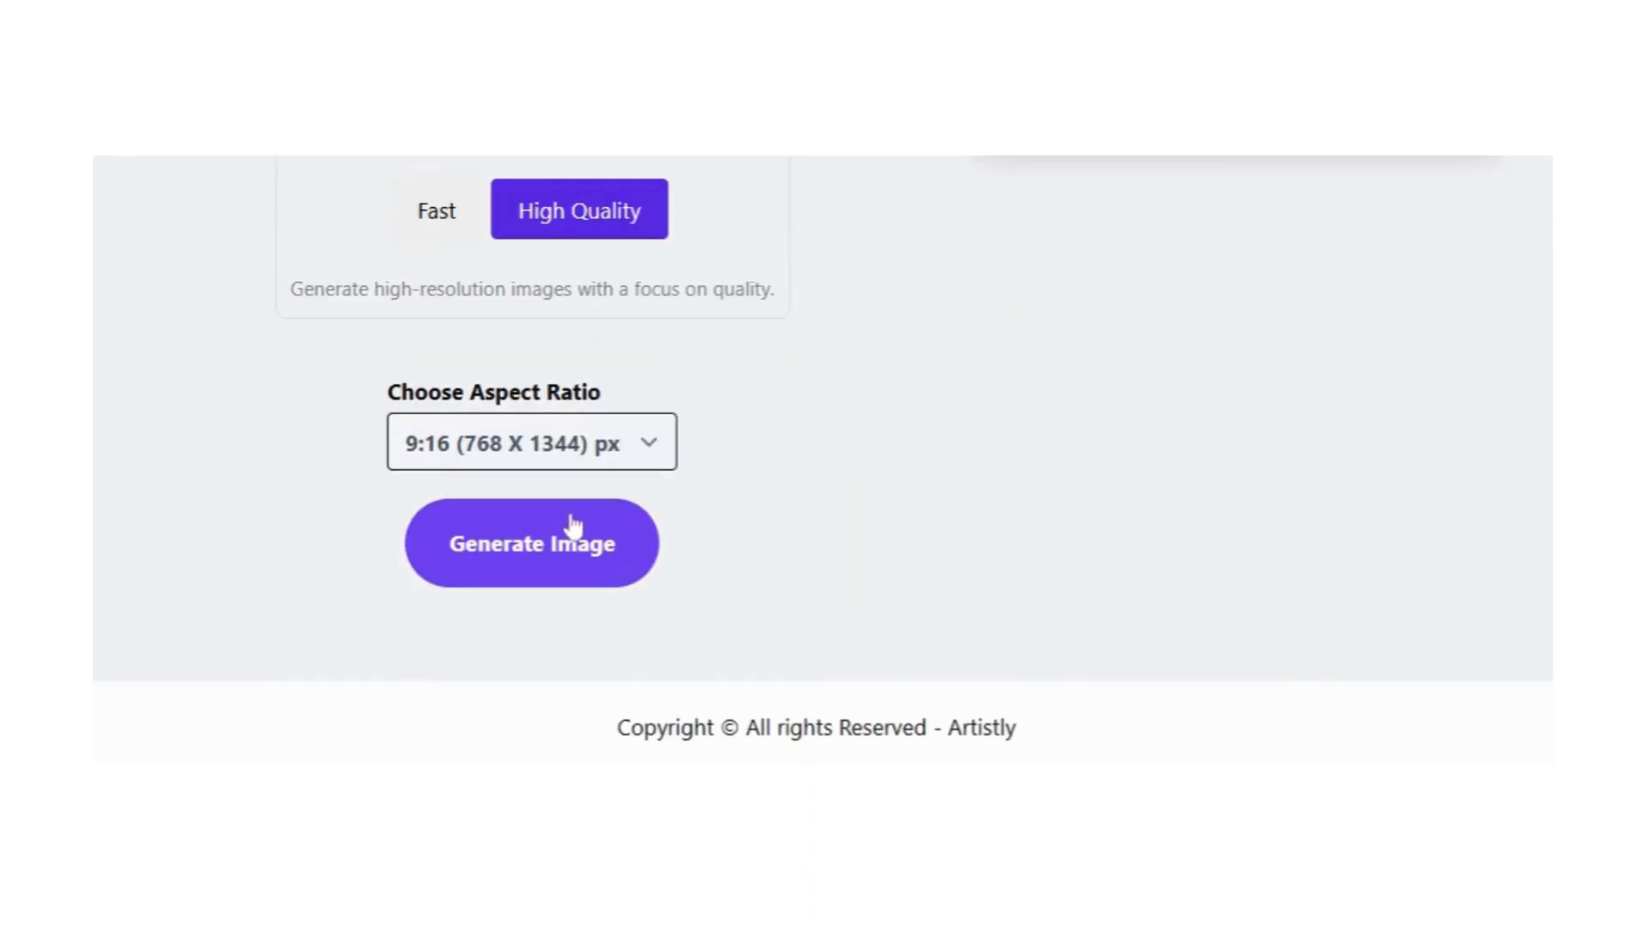
left_click(556, 559)
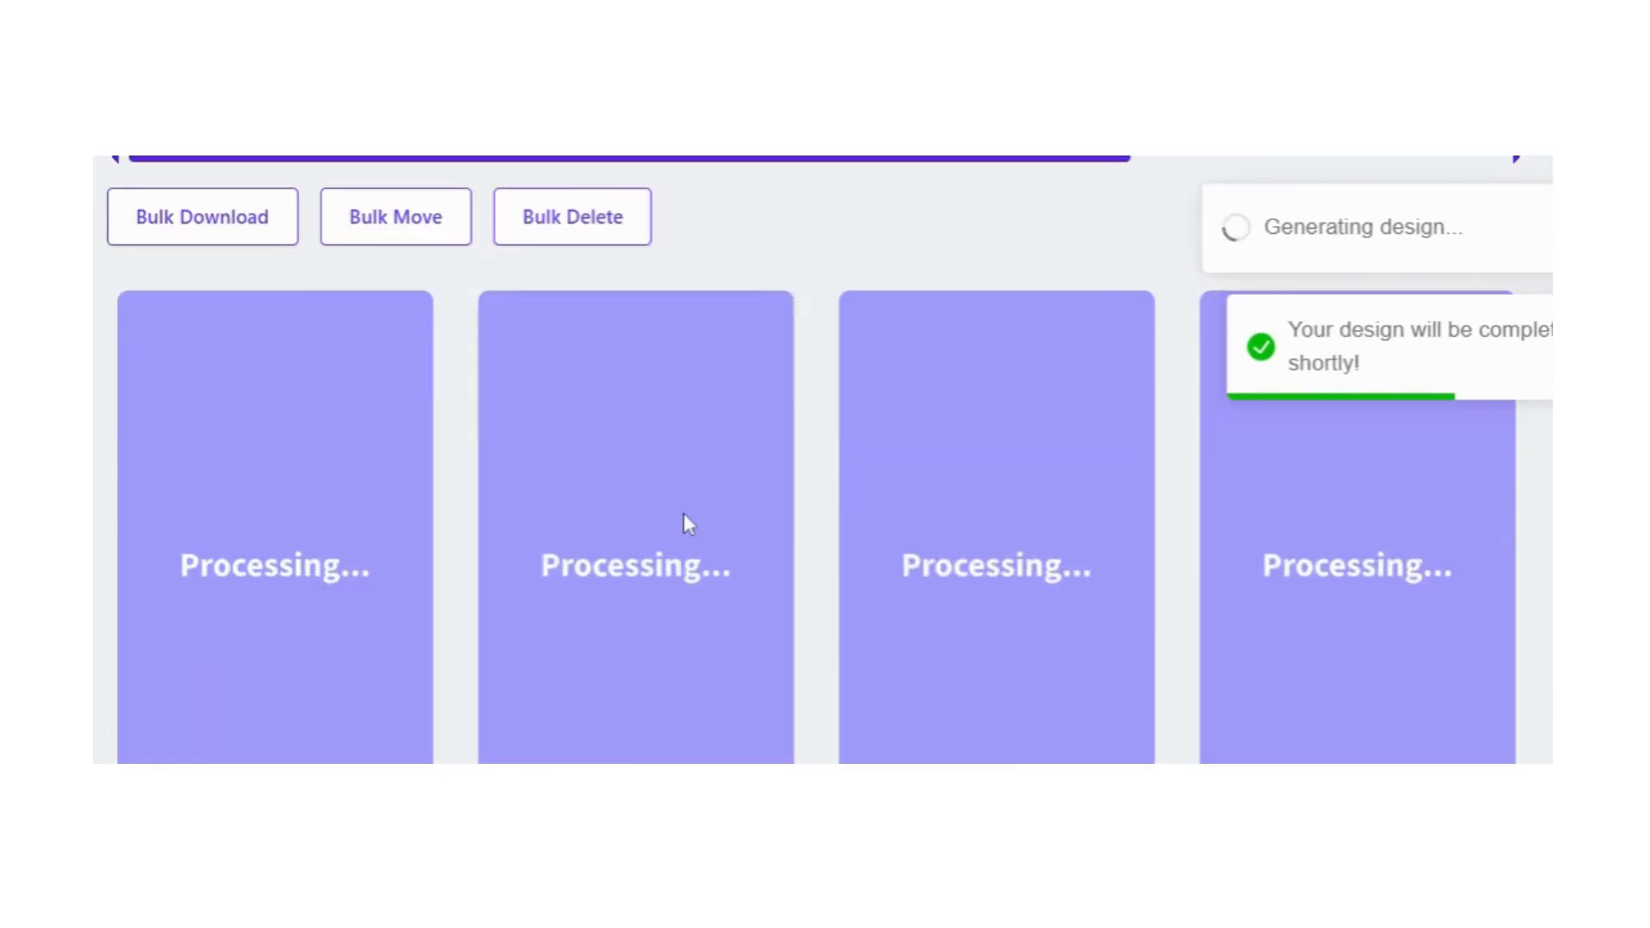
scroll(1379, 499, "down", 5)
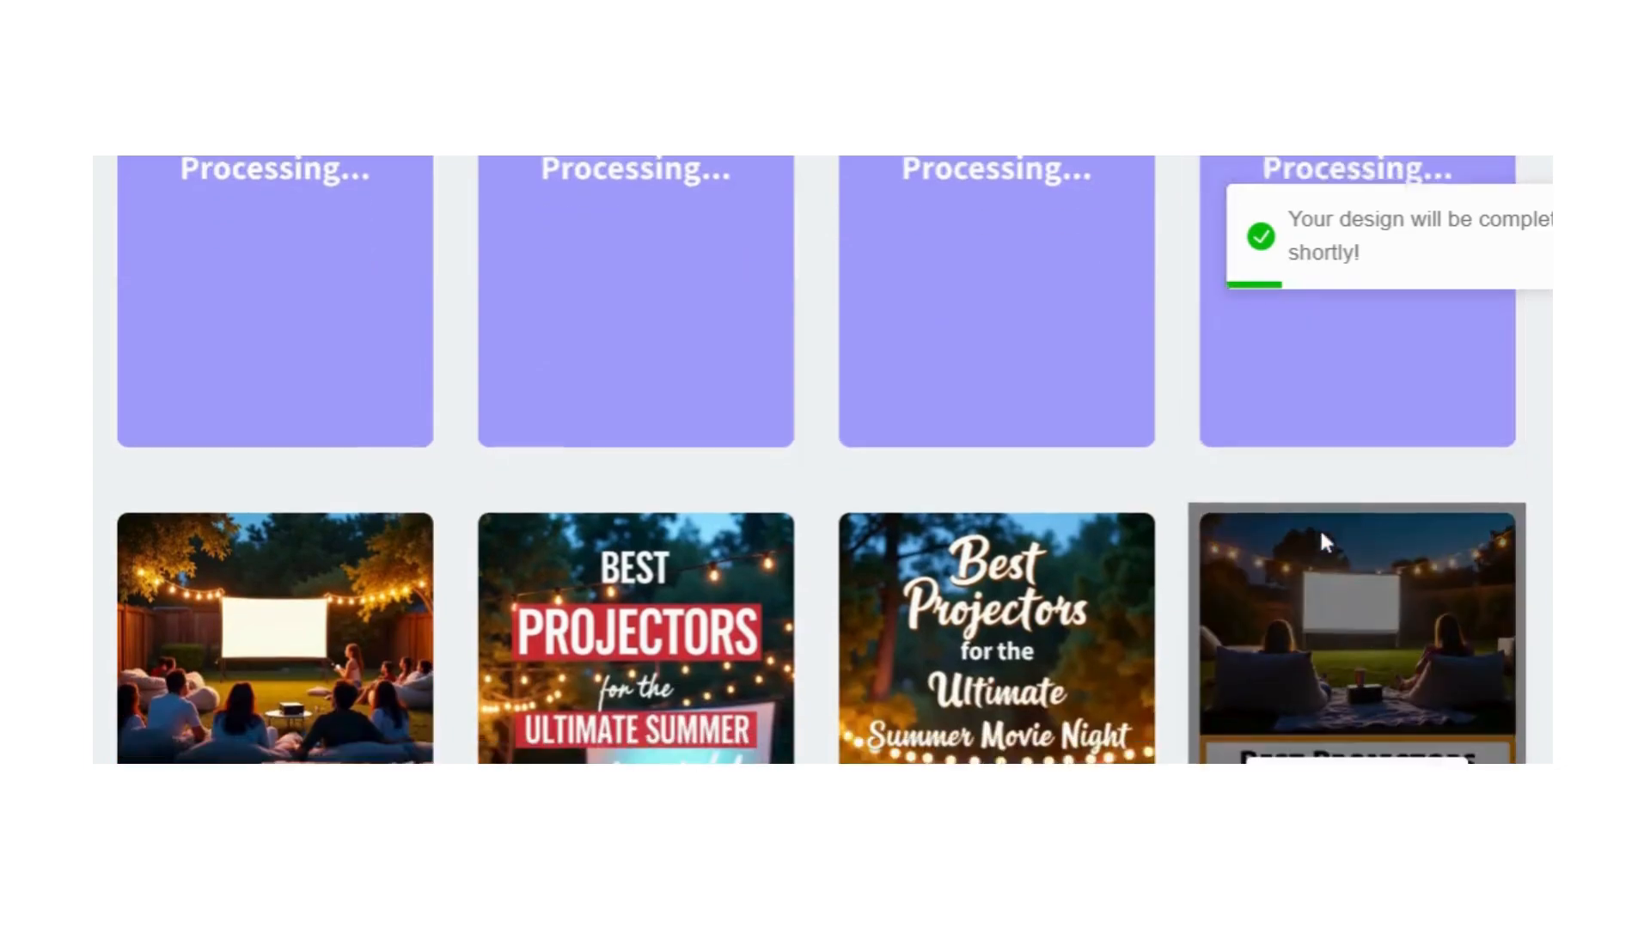
Step: Check the processing status of the four-image batch and look over the newly generated projector pins
scroll(1324, 539, "down", 4)
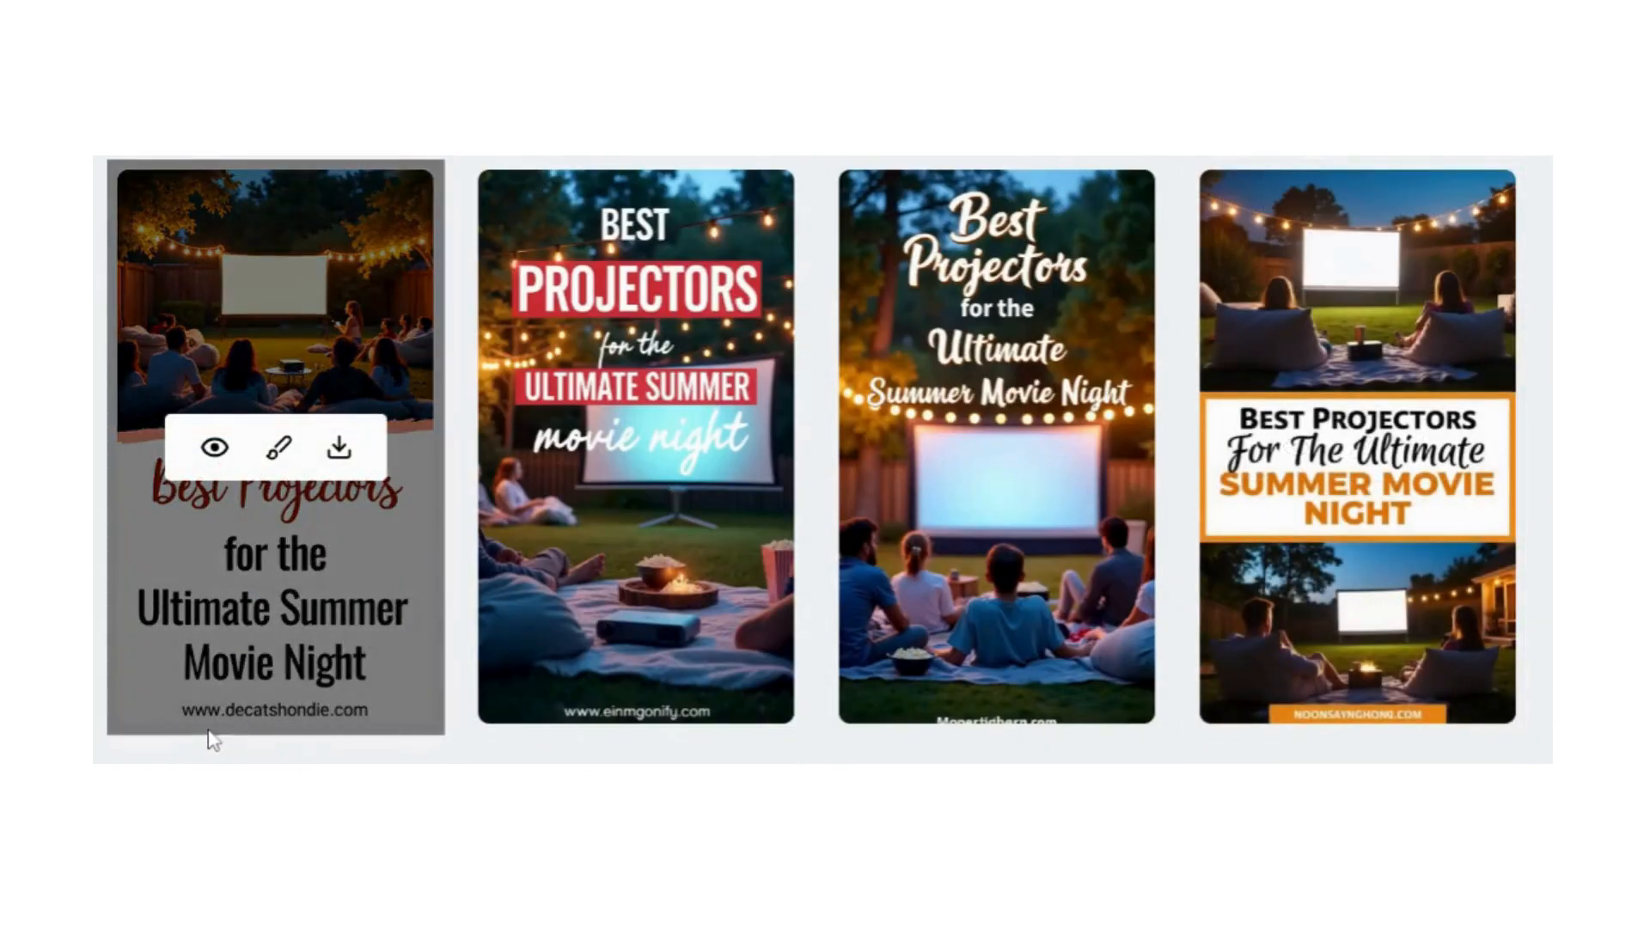
scroll(1141, 556, "up", 8)
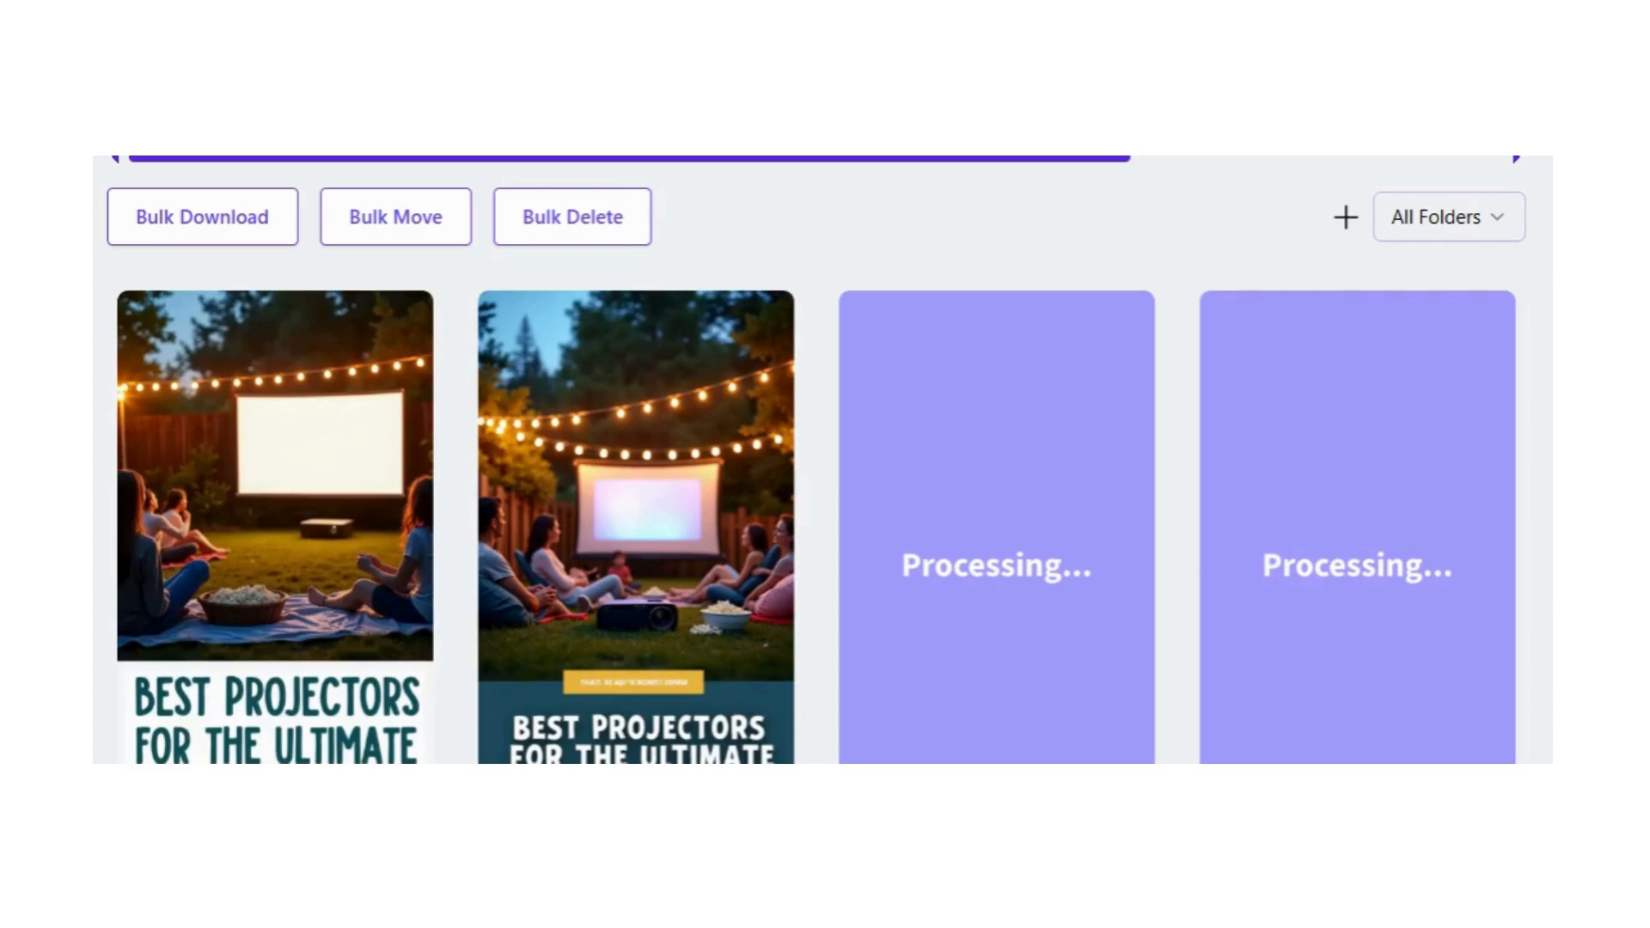
scroll(823, 459, "down", 2)
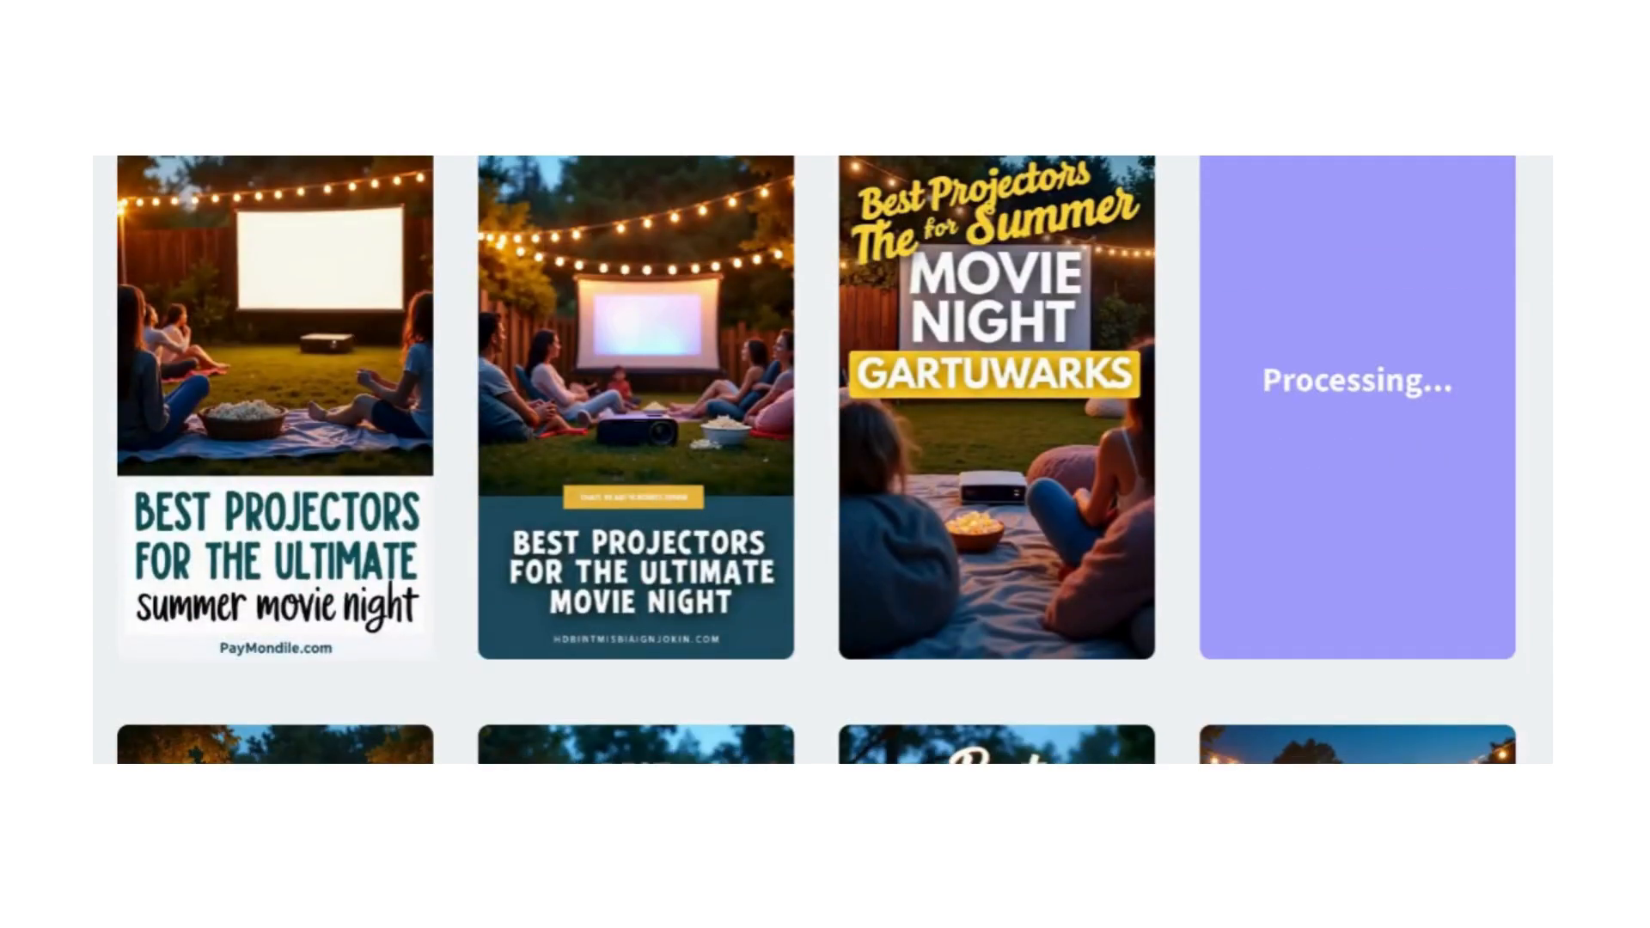
mouse_move(924, 423)
mouse_move(178, 631)
Step: Review the design prompt in the details of the PayMondile.com pin and load that pin for re-generation
scroll(168, 464, "up", 2)
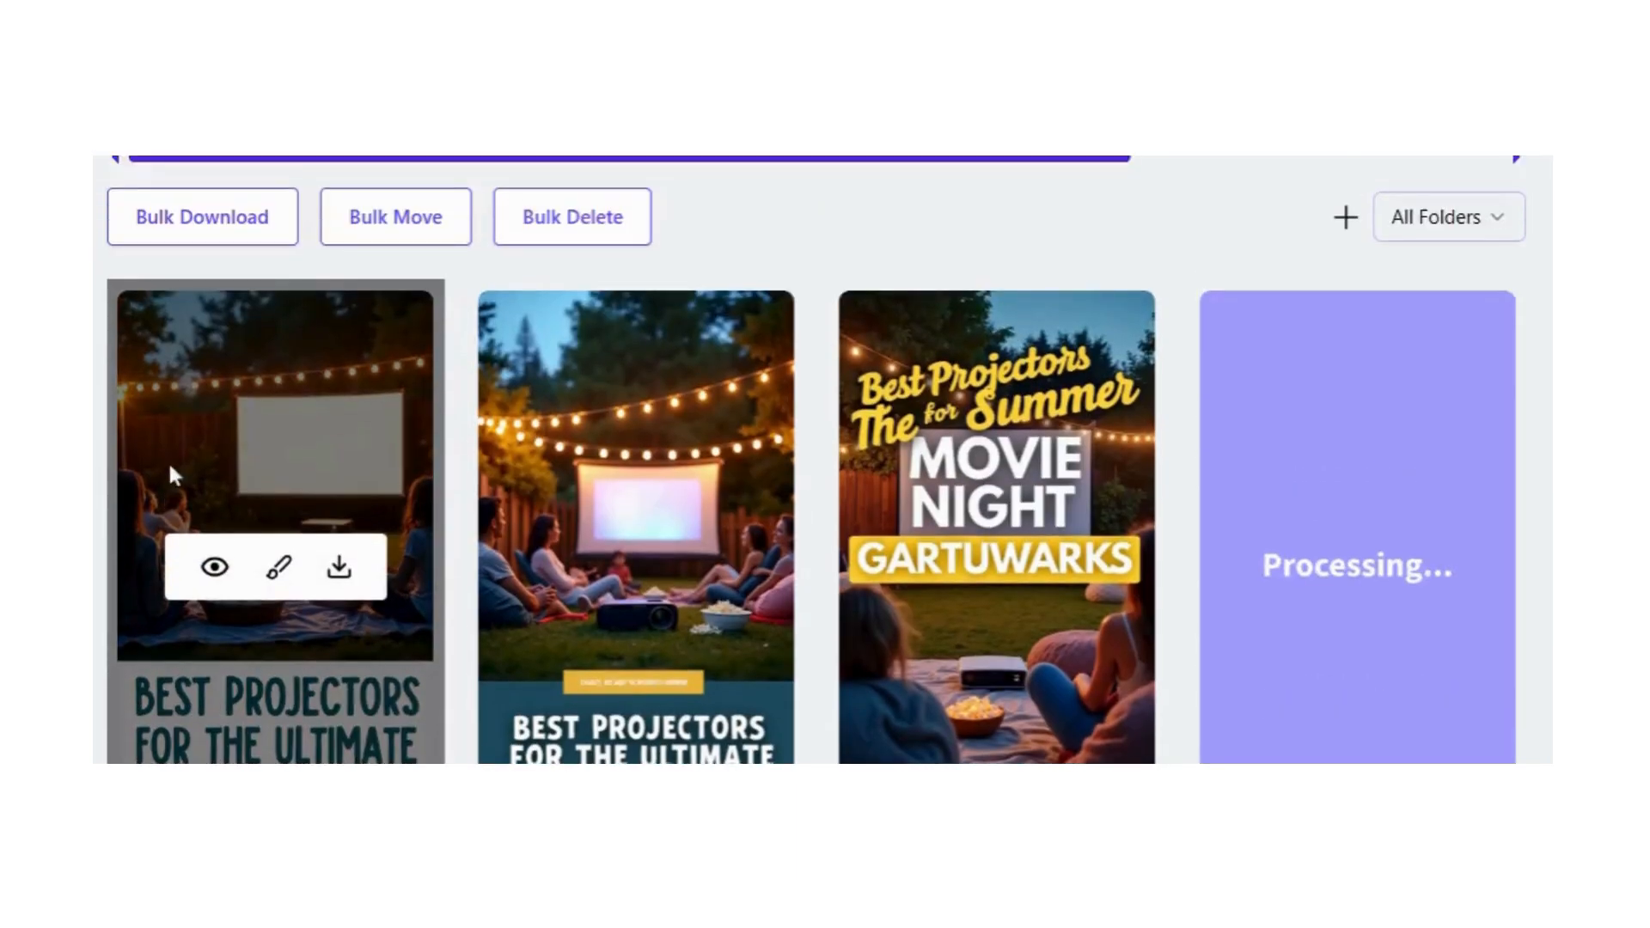
left_click(215, 569)
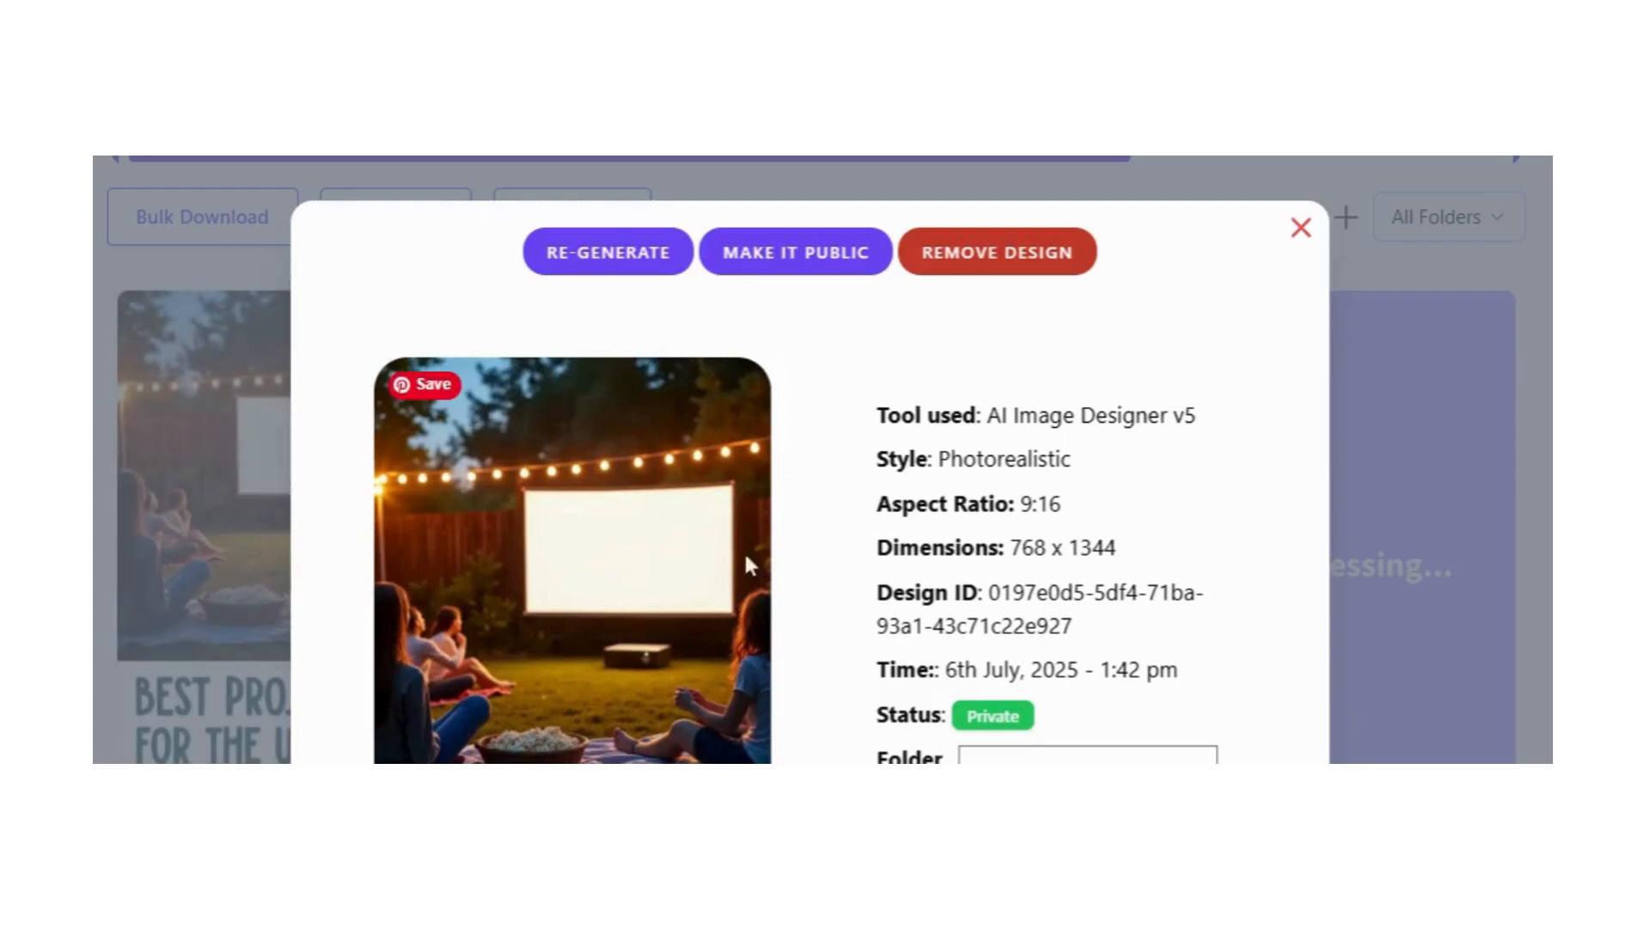
scroll(756, 555, "down", 6)
scroll(768, 557, "down", 2)
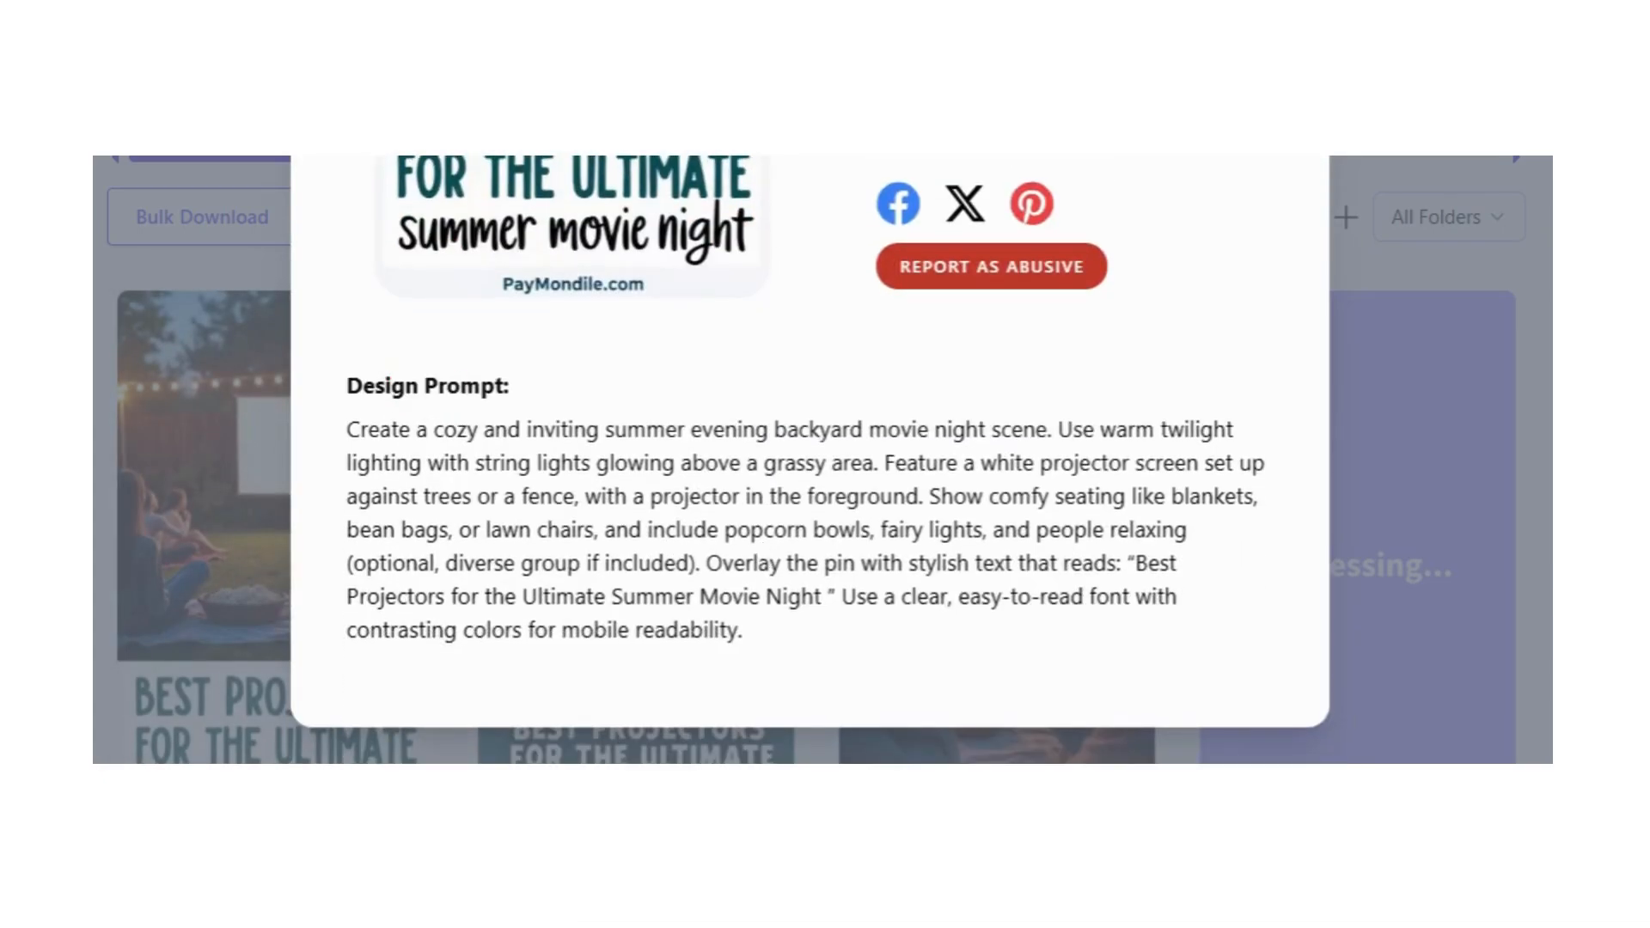
scroll(810, 460, "up", 8)
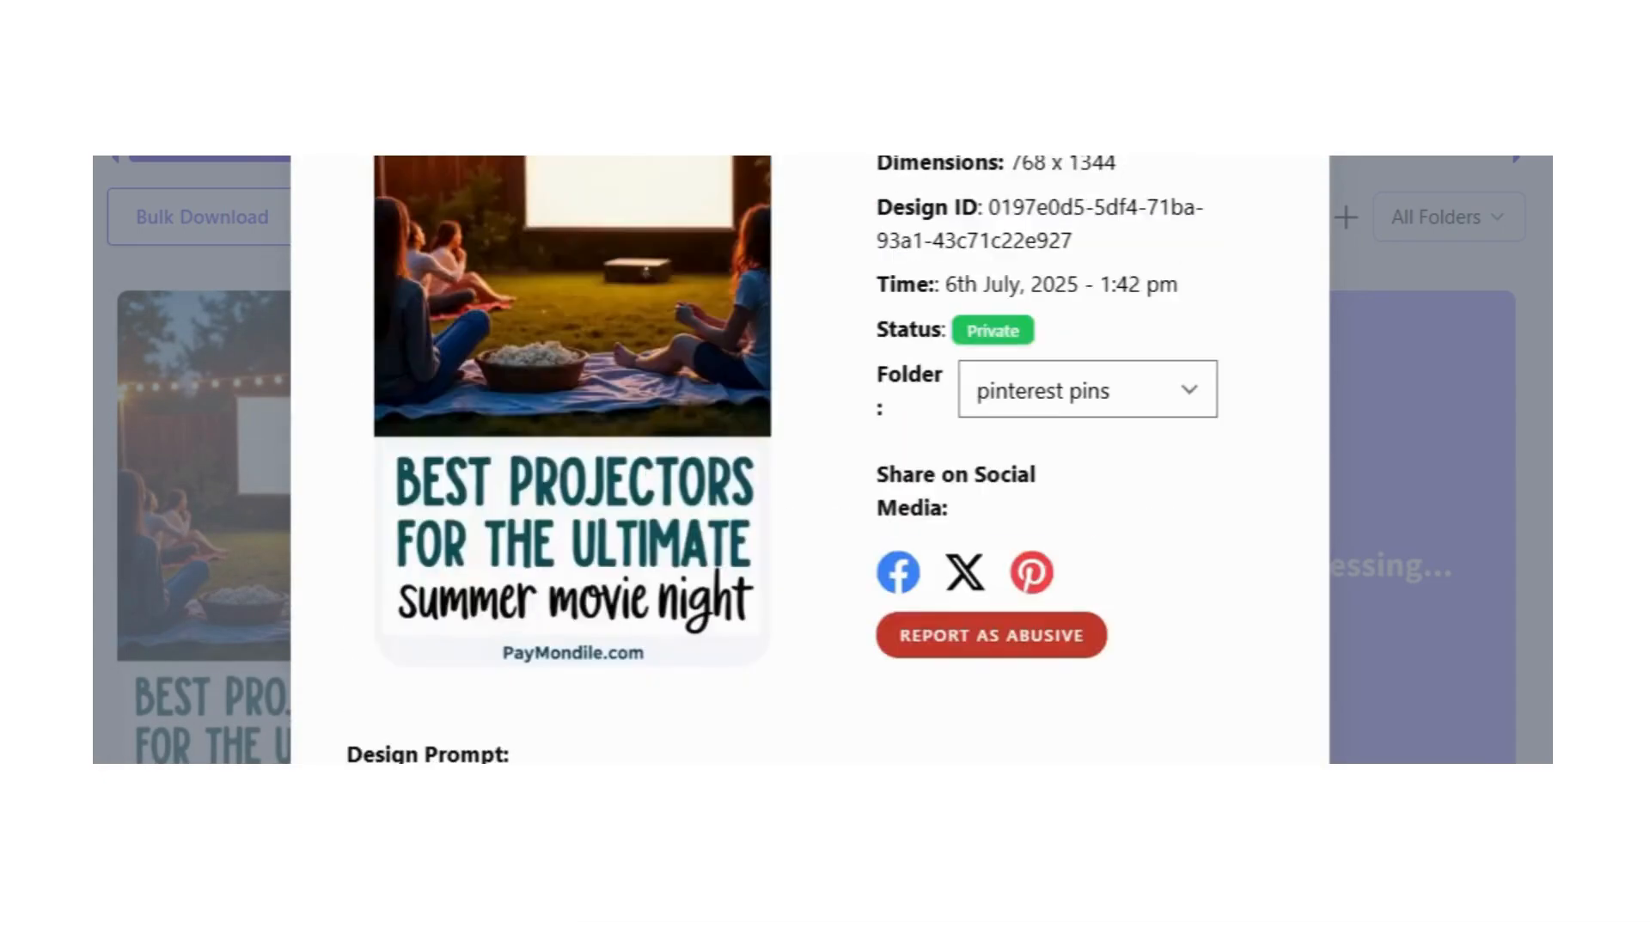
left_click(623, 249)
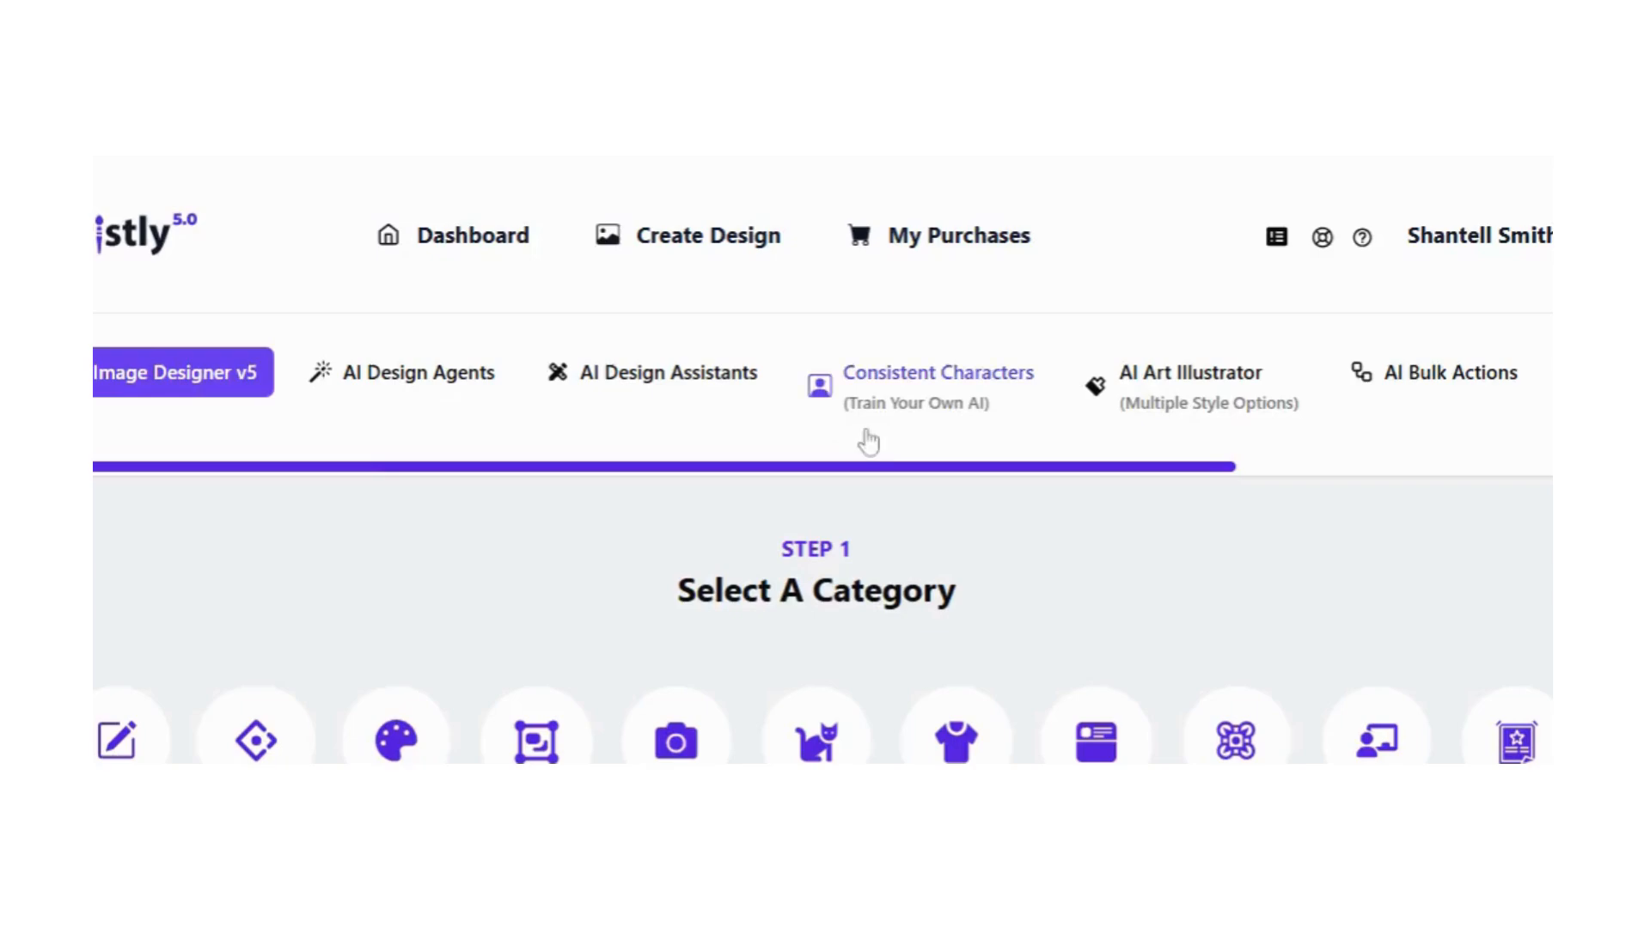
Step: Remove "(optional, diverse group if included)" from the prompt and end that sentence with "people relaxing."
scroll(532, 483, "up", 2)
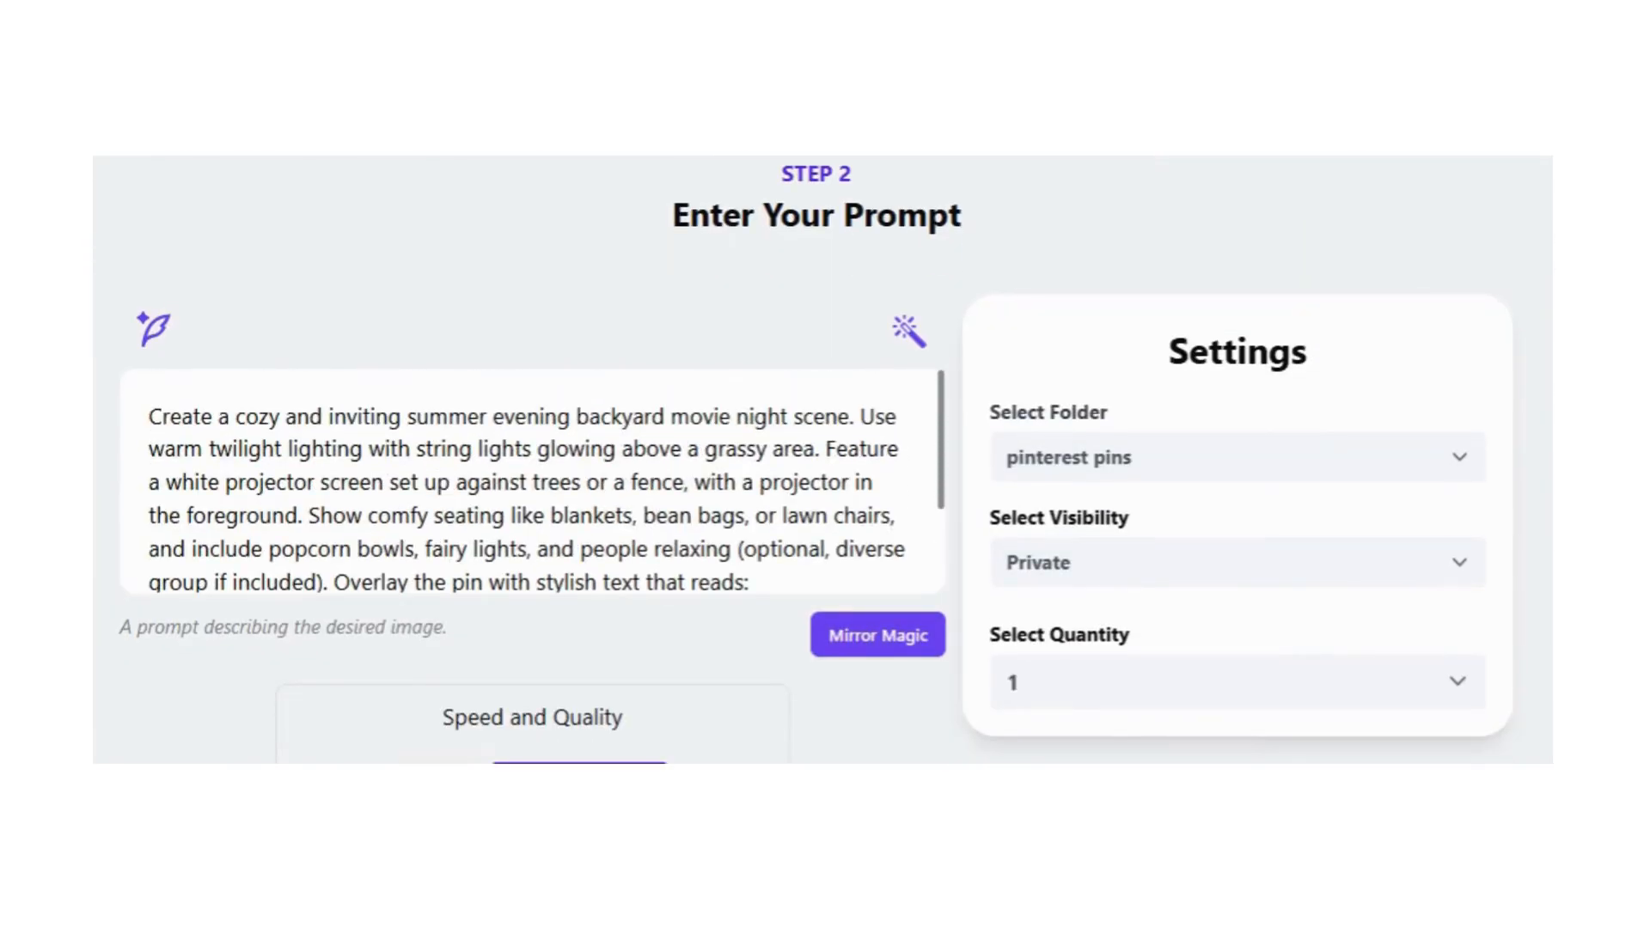
scroll(532, 482, "down", 3)
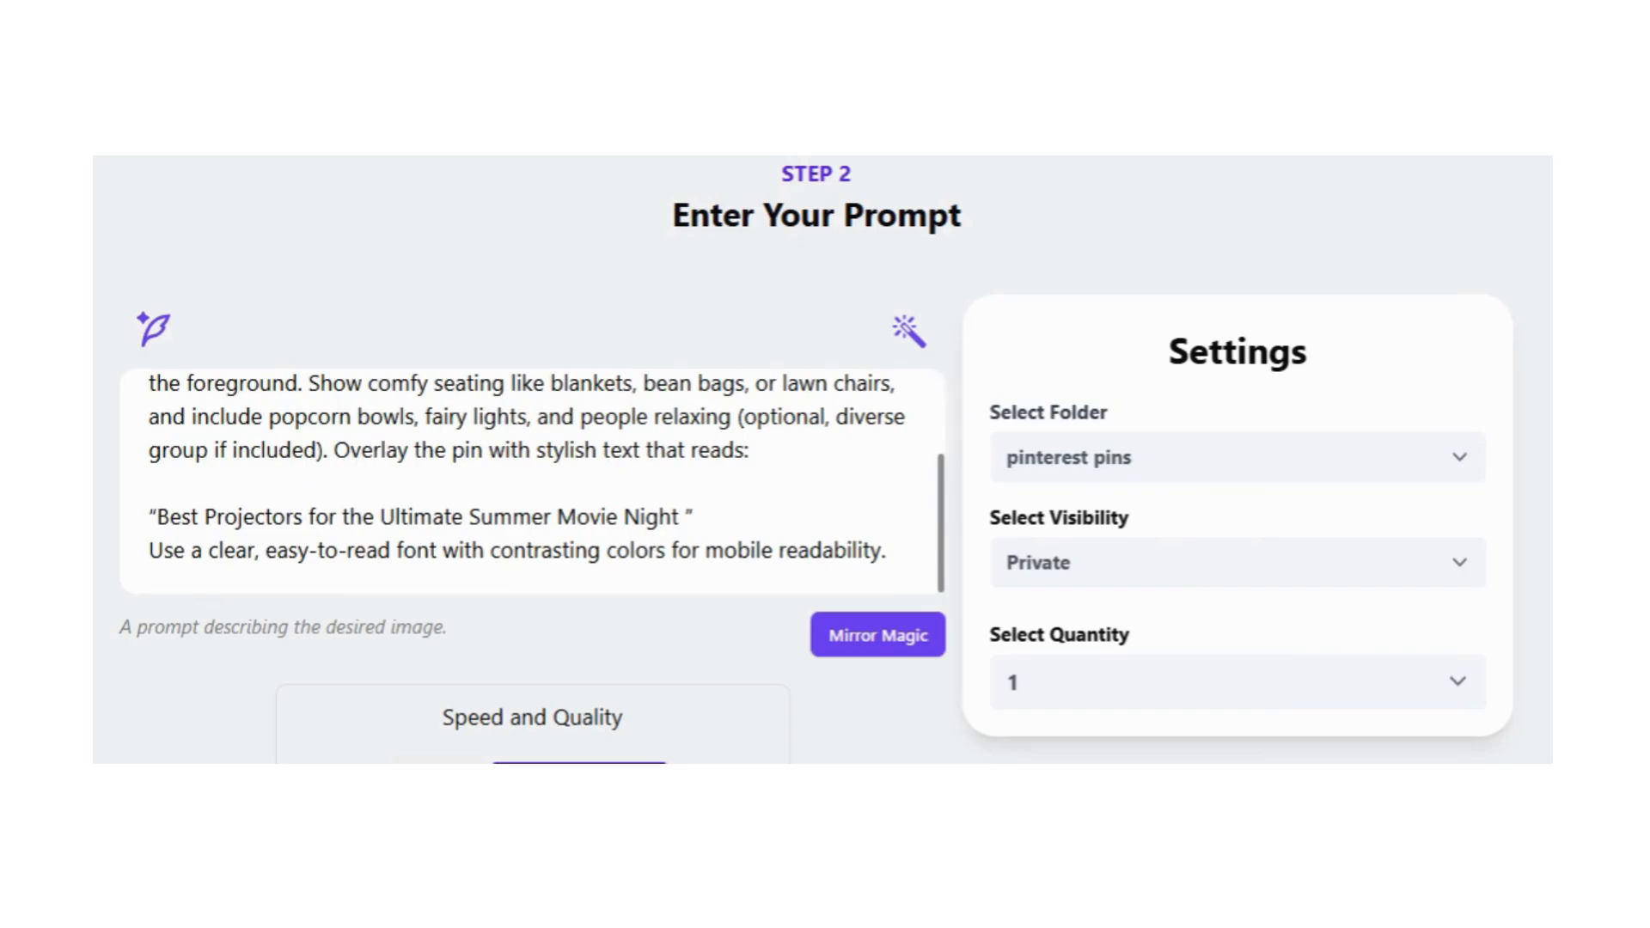
left_click_drag(738, 416, 327, 450)
key("BackSpace")
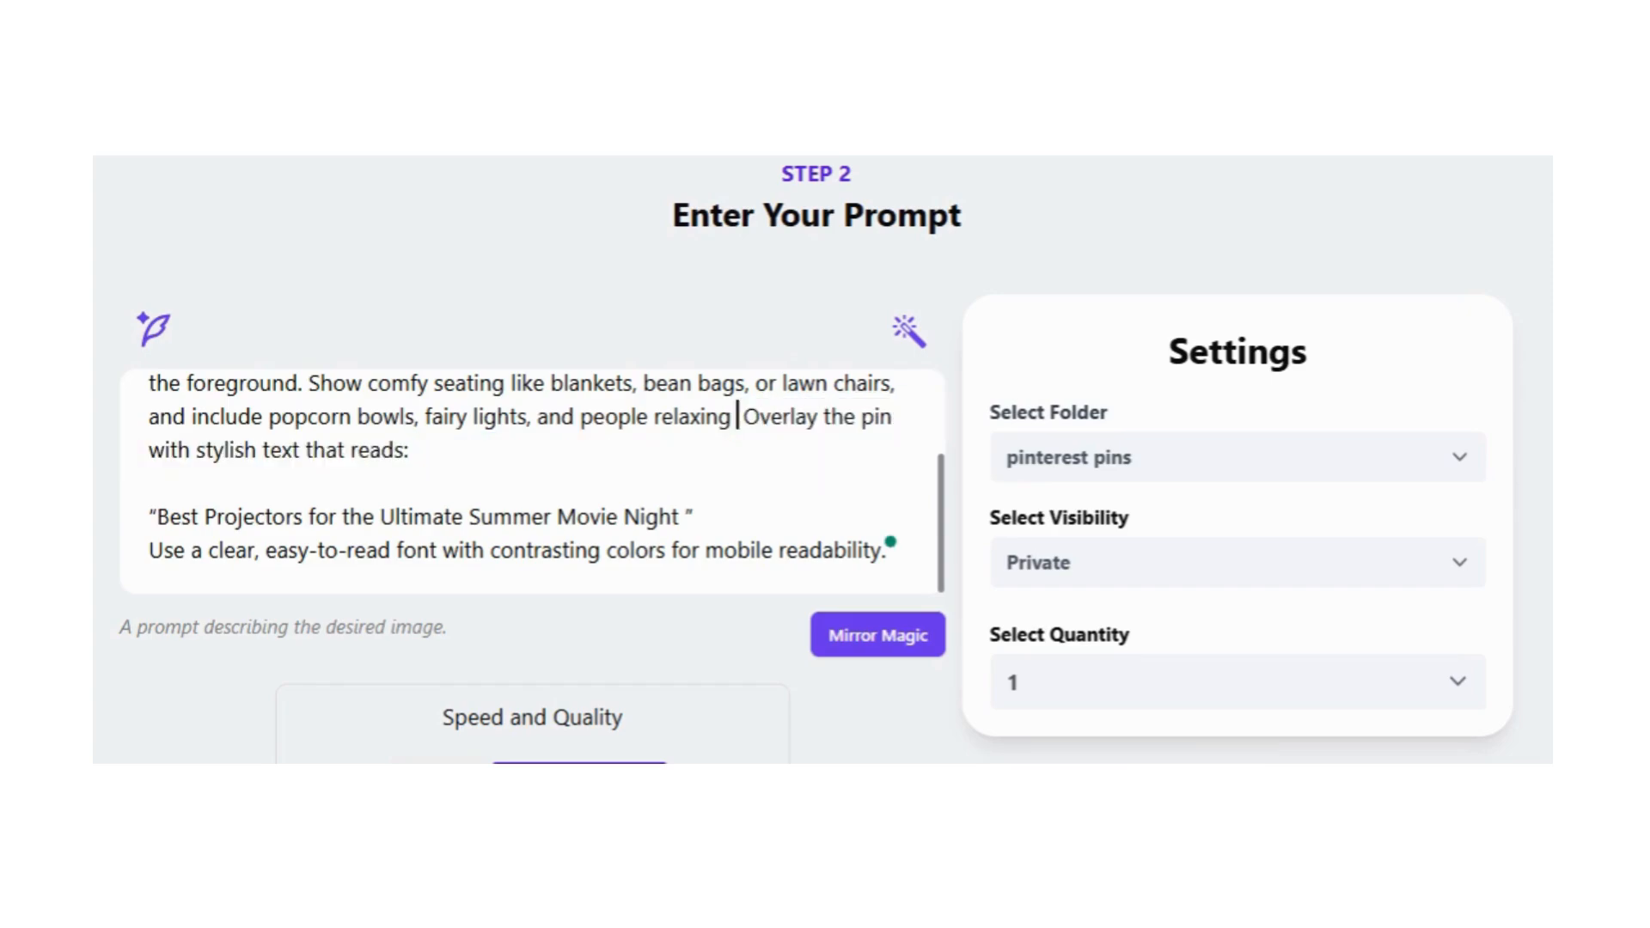
key("BackSpace")
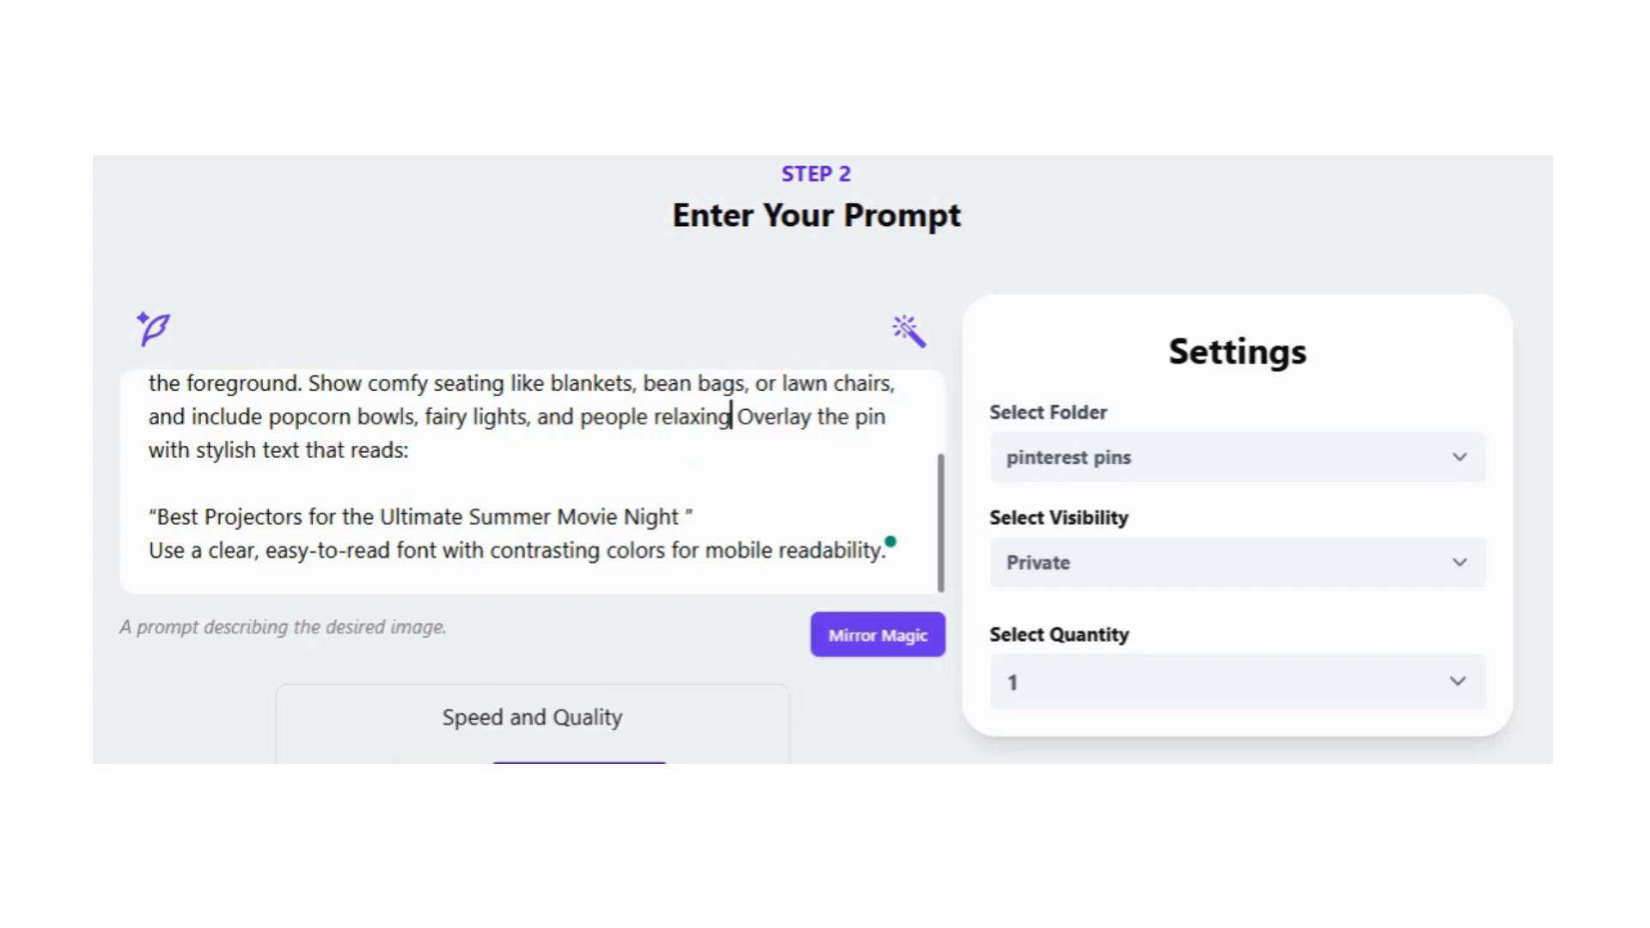
type(".")
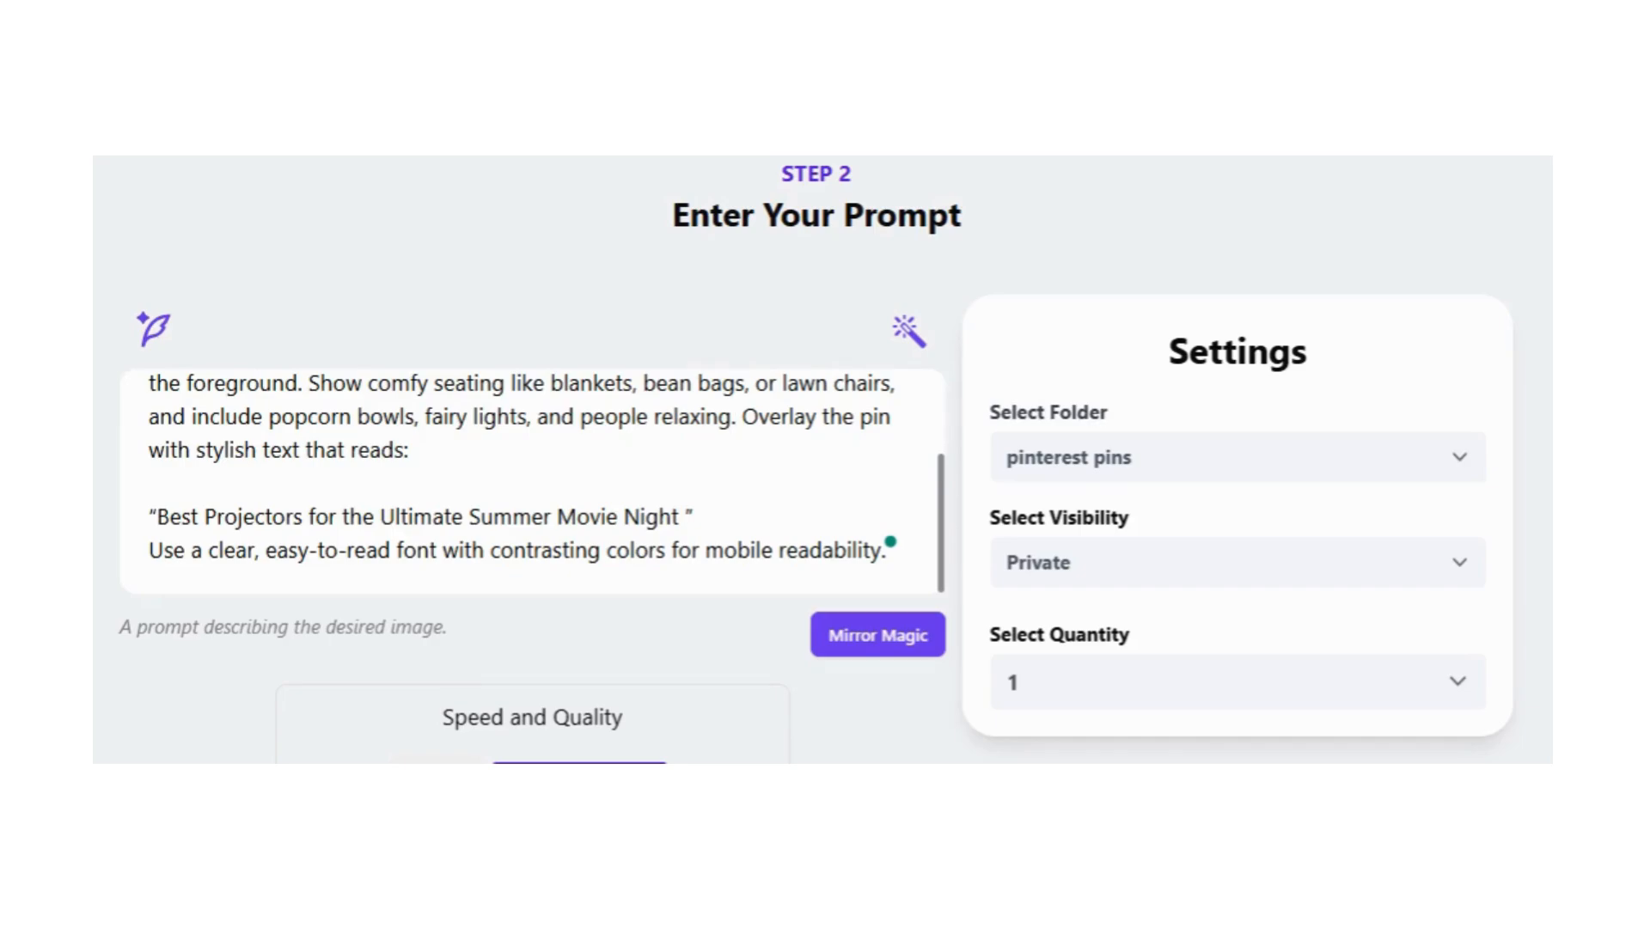
Step: Set the image quantity to 4 and generate the revised pins in High Quality at 9:16 (768 X 1344) px
scroll(1234, 597, "down", 2)
left_click(1120, 521)
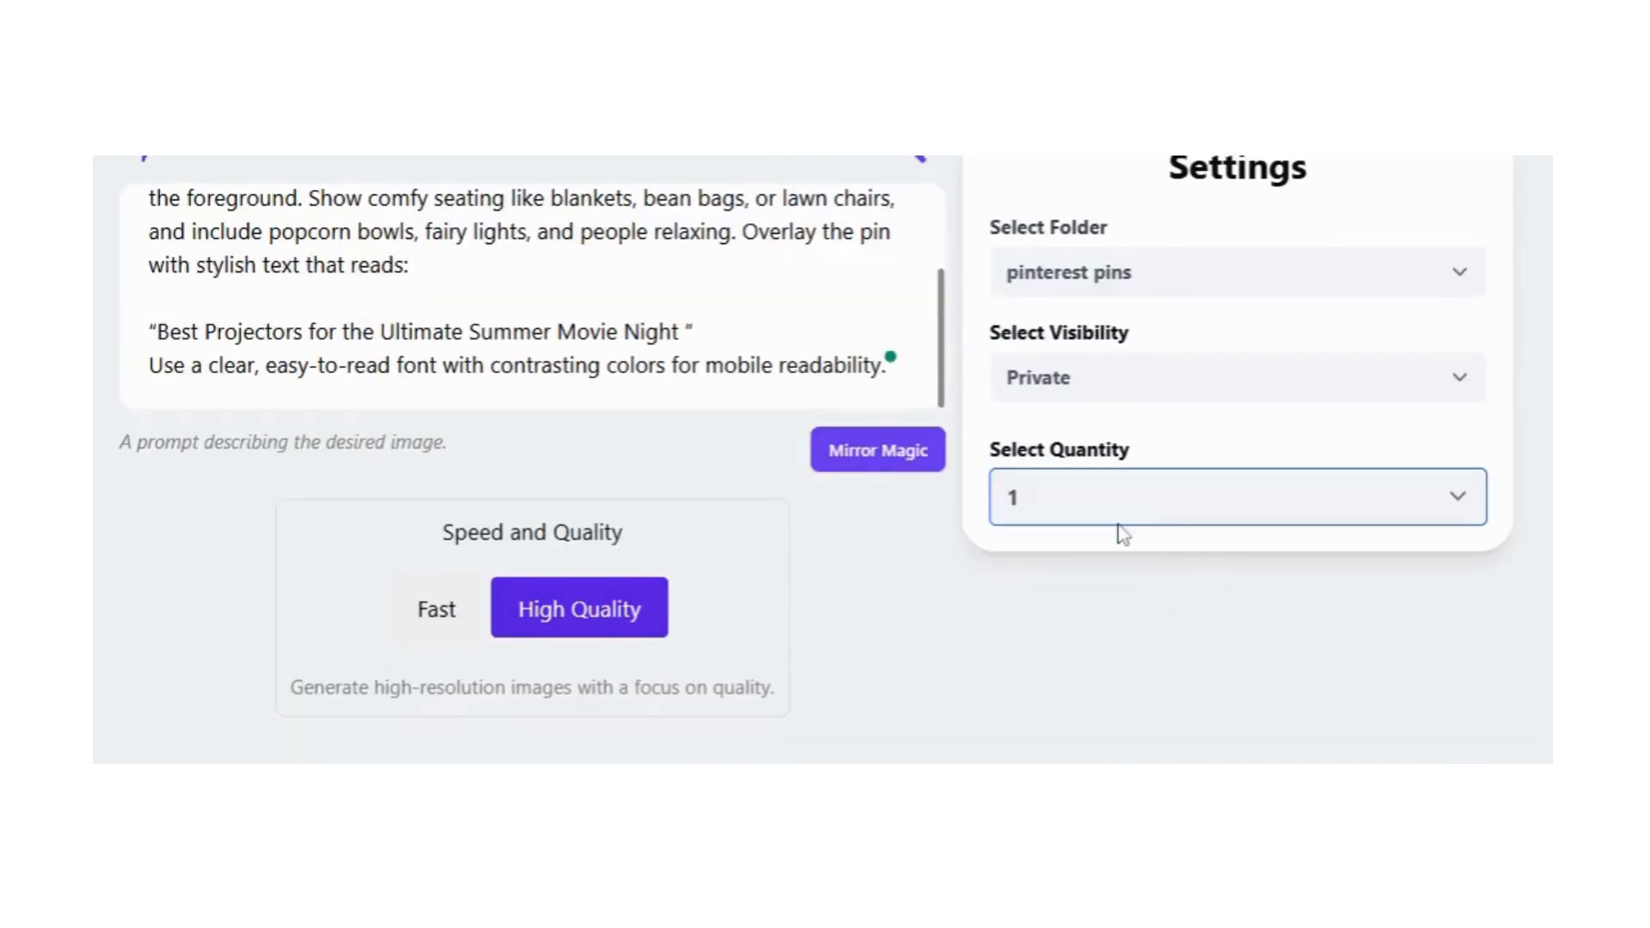
left_click(1061, 714)
scroll(641, 567, "down", 4)
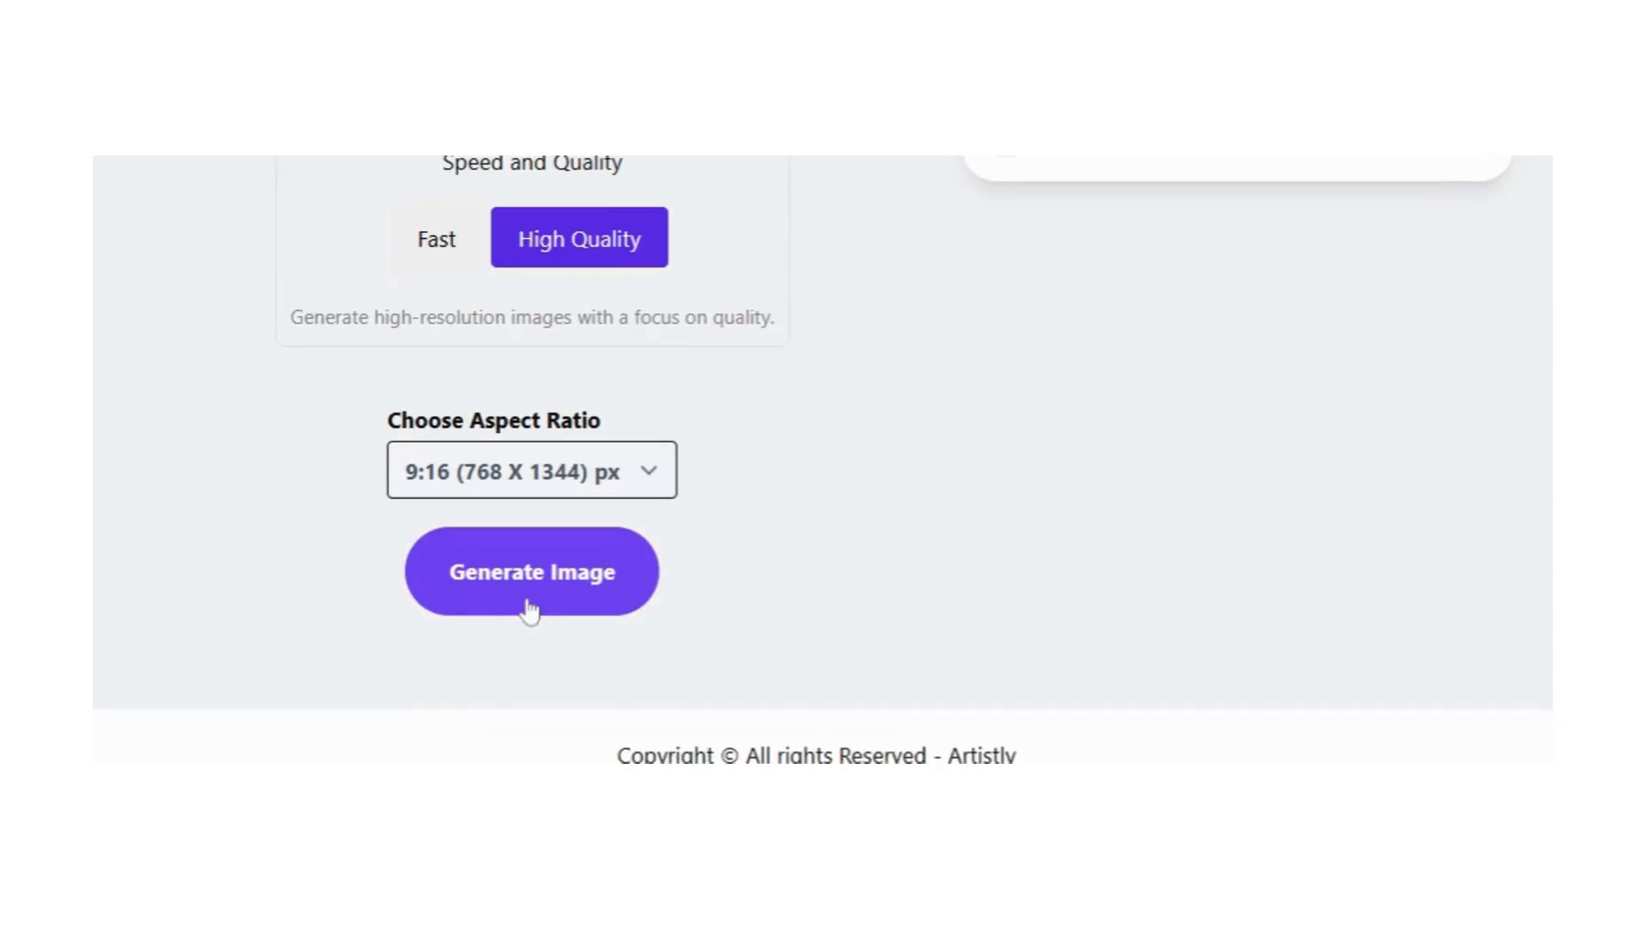
left_click(531, 573)
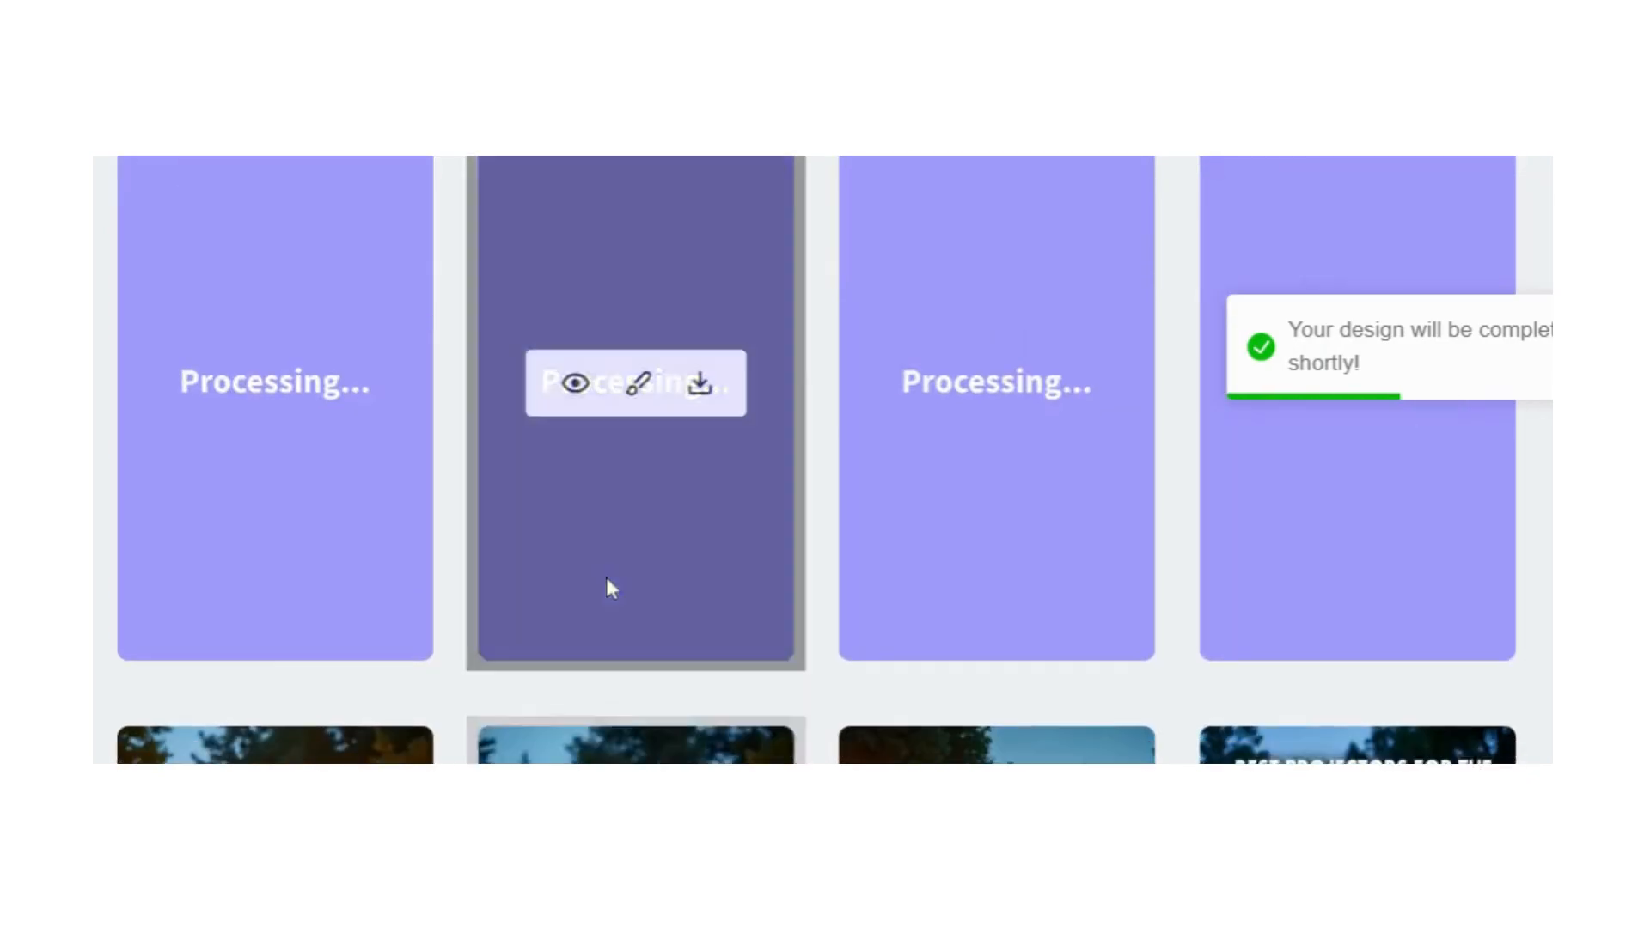
Step: Look over the earlier projector pins in the gallery below the processing batch, comparing their overlay text and branding
scroll(607, 580, "down", 4)
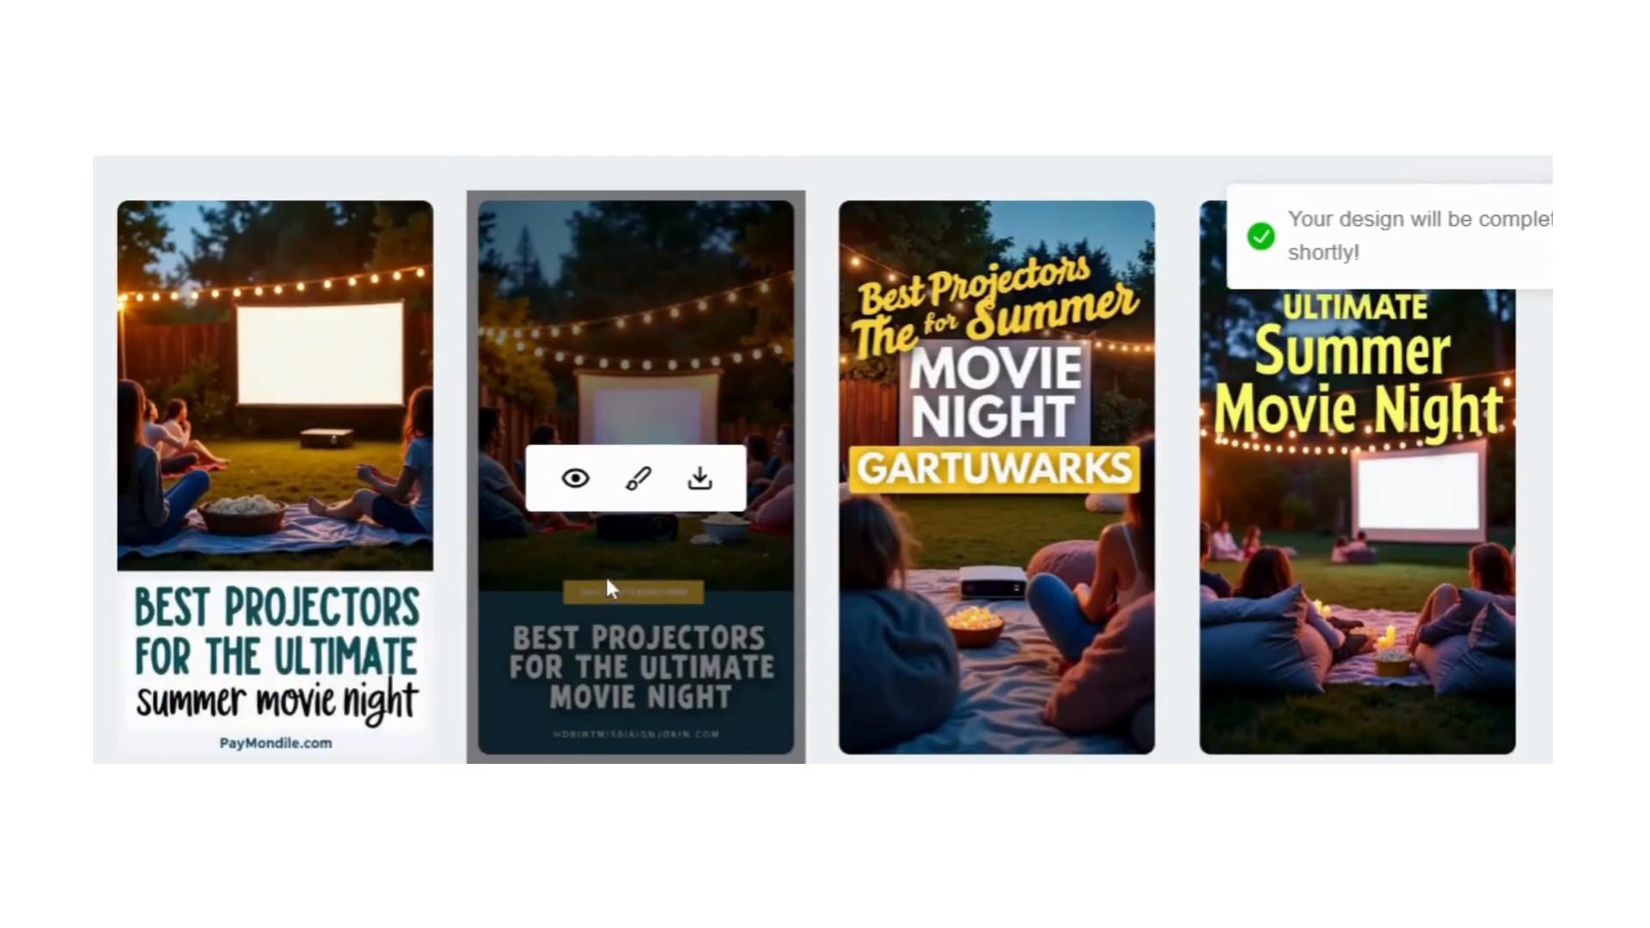
scroll(606, 579, "up", 2)
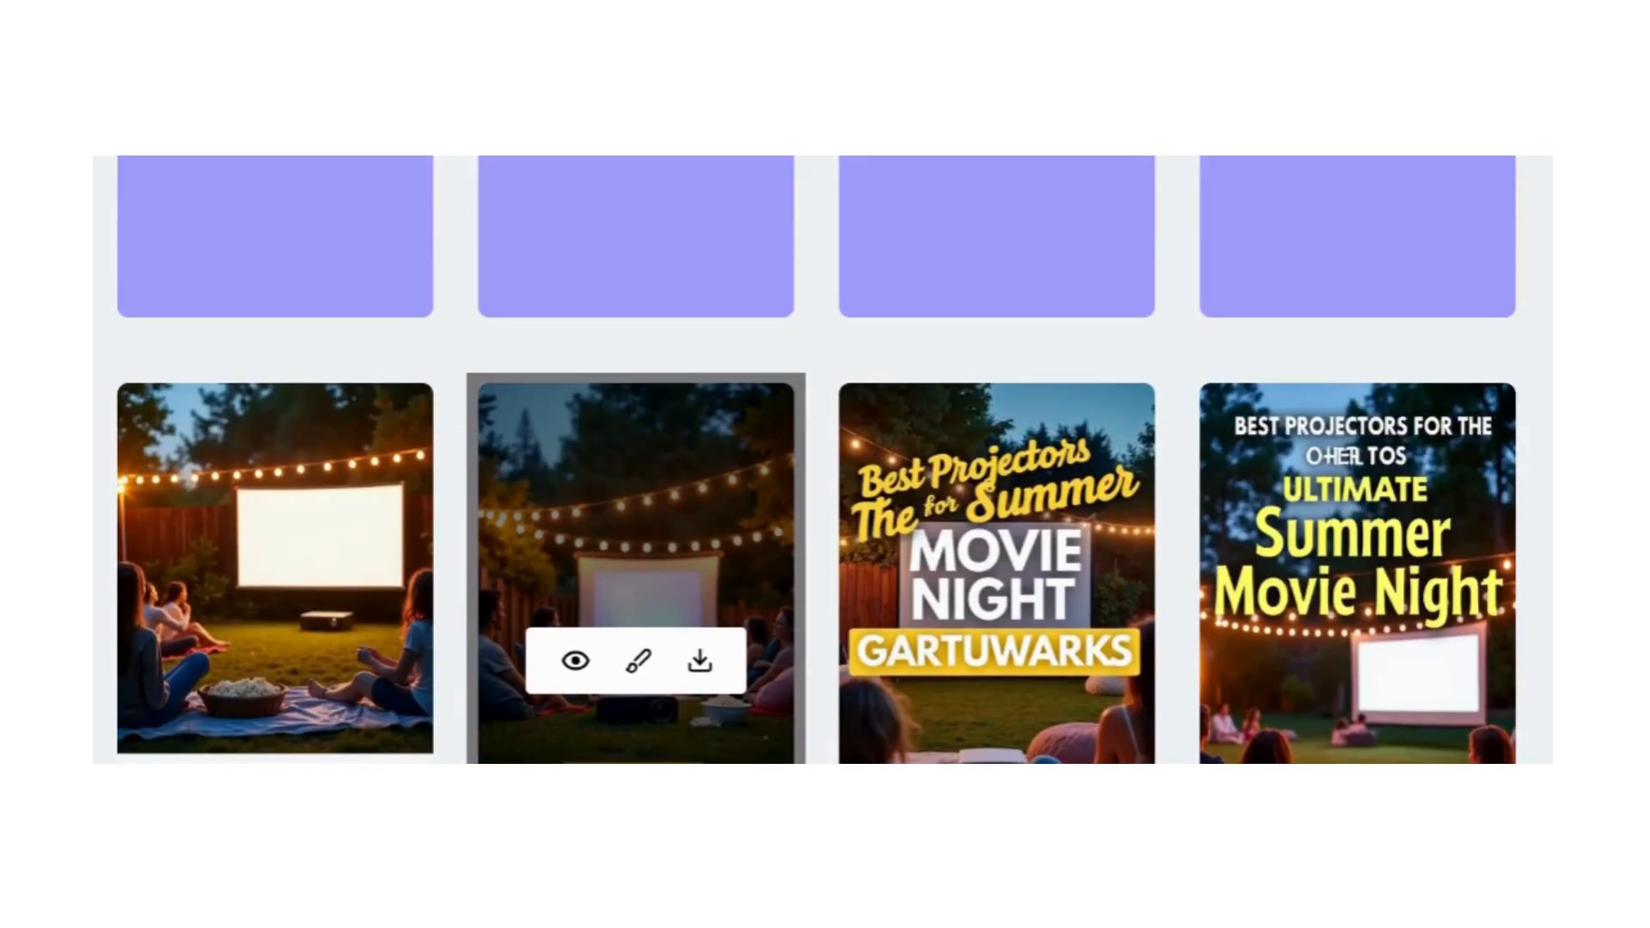
scroll(1270, 594, "down", 4)
scroll(1273, 595, "down", 4)
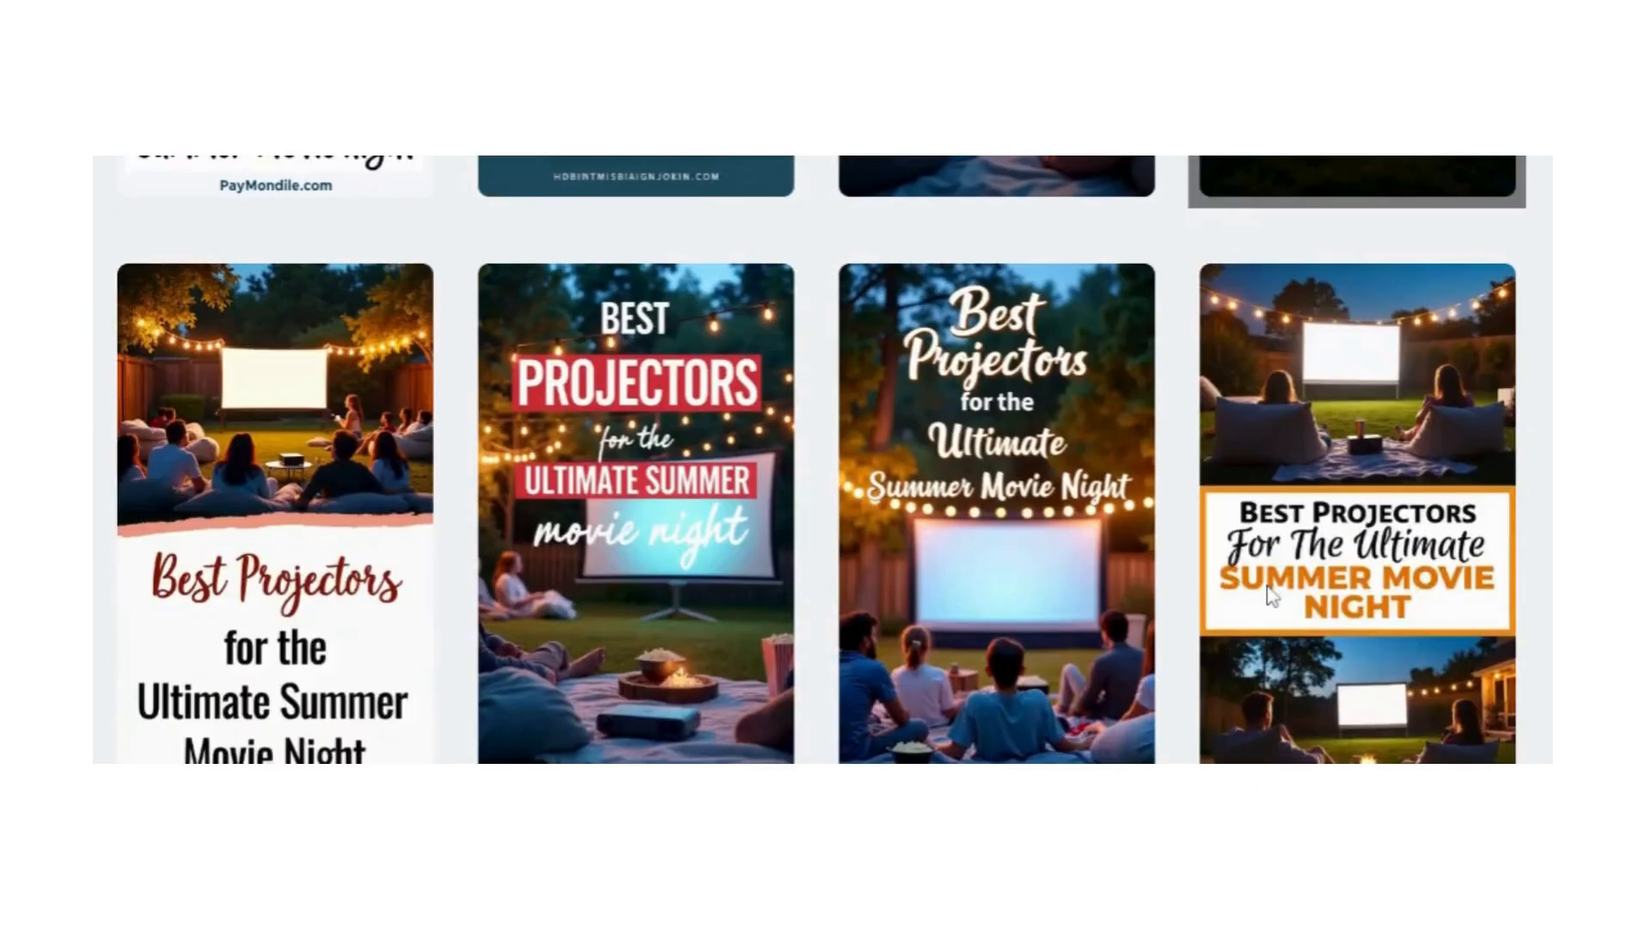
scroll(1270, 595, "down", 2)
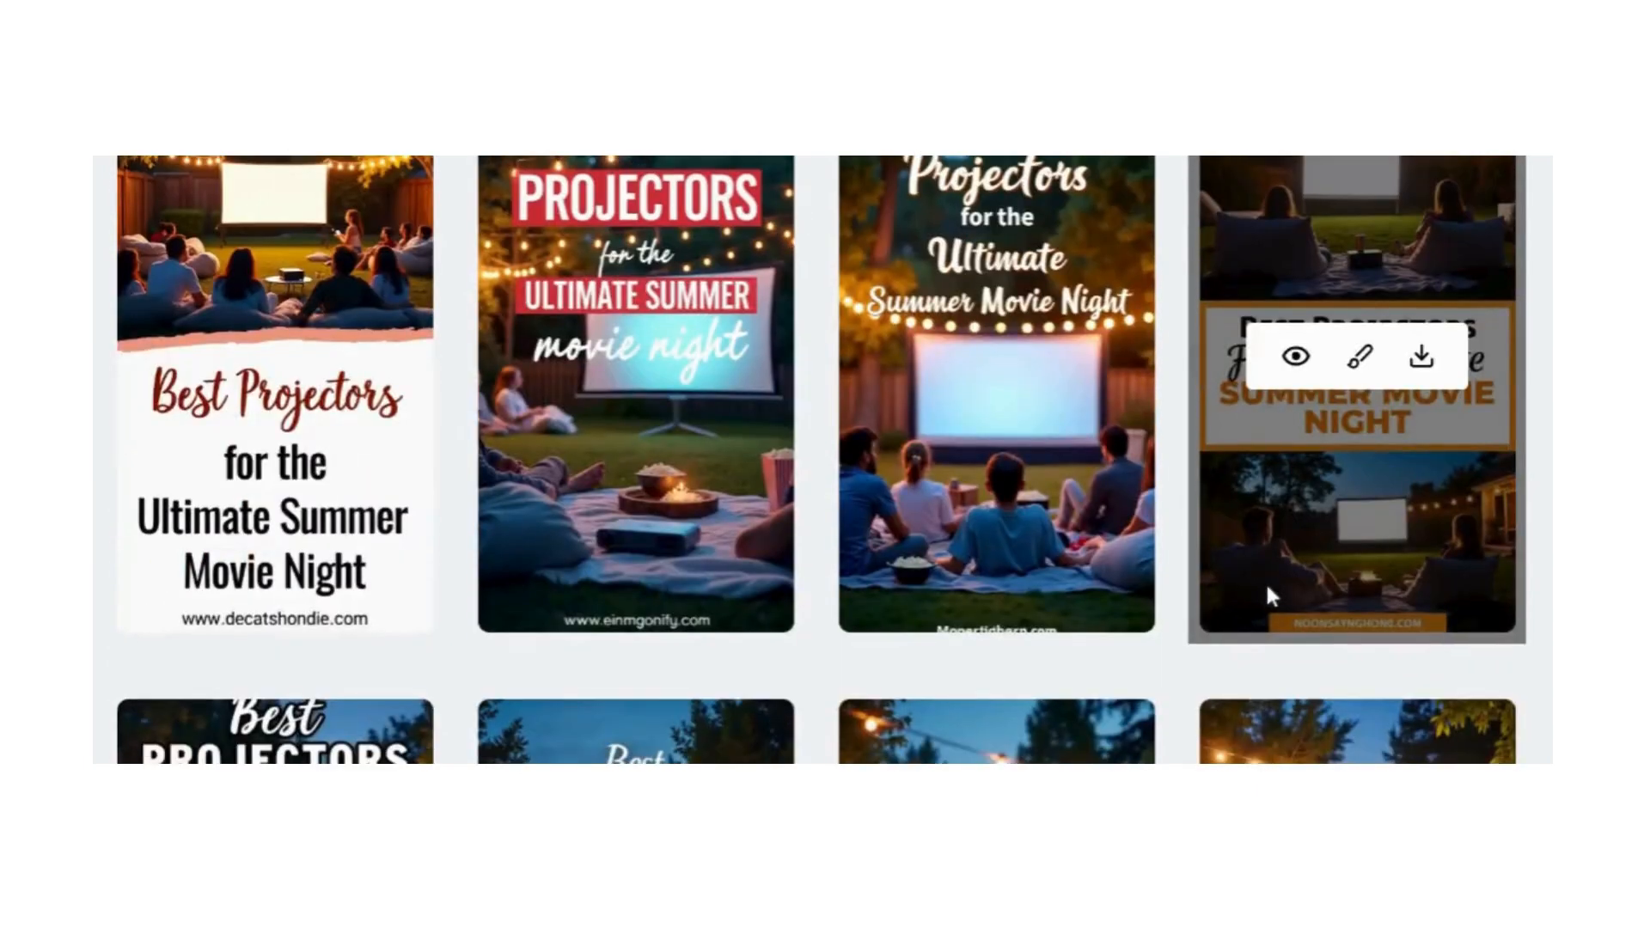
scroll(846, 609, "down", 2)
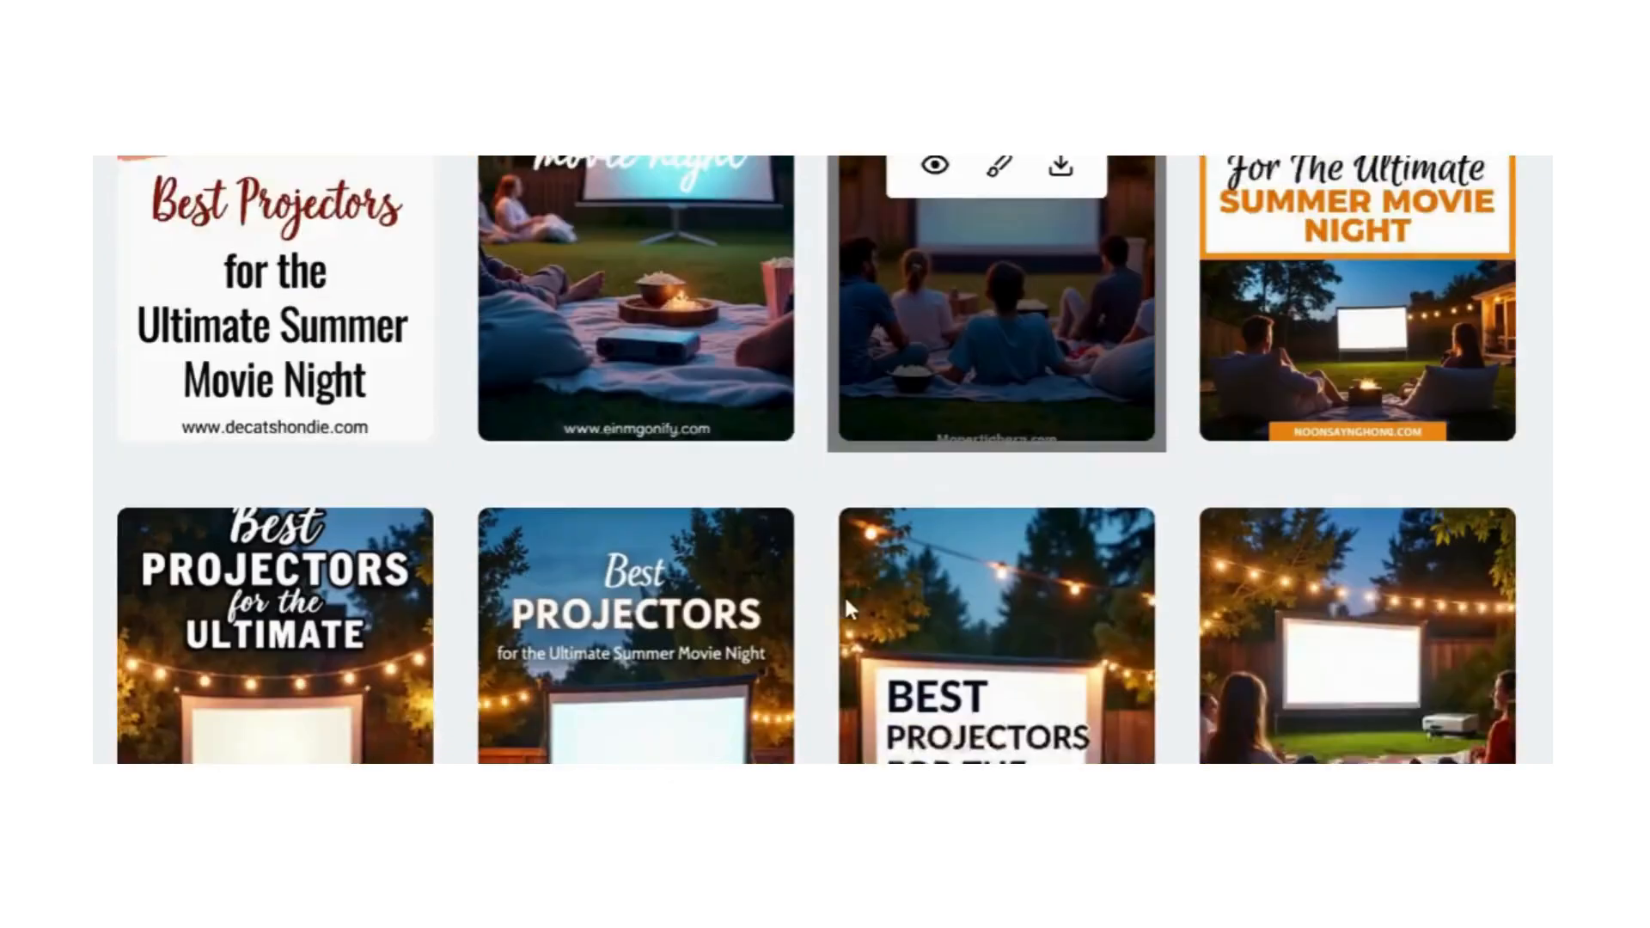
scroll(846, 603, "down", 6)
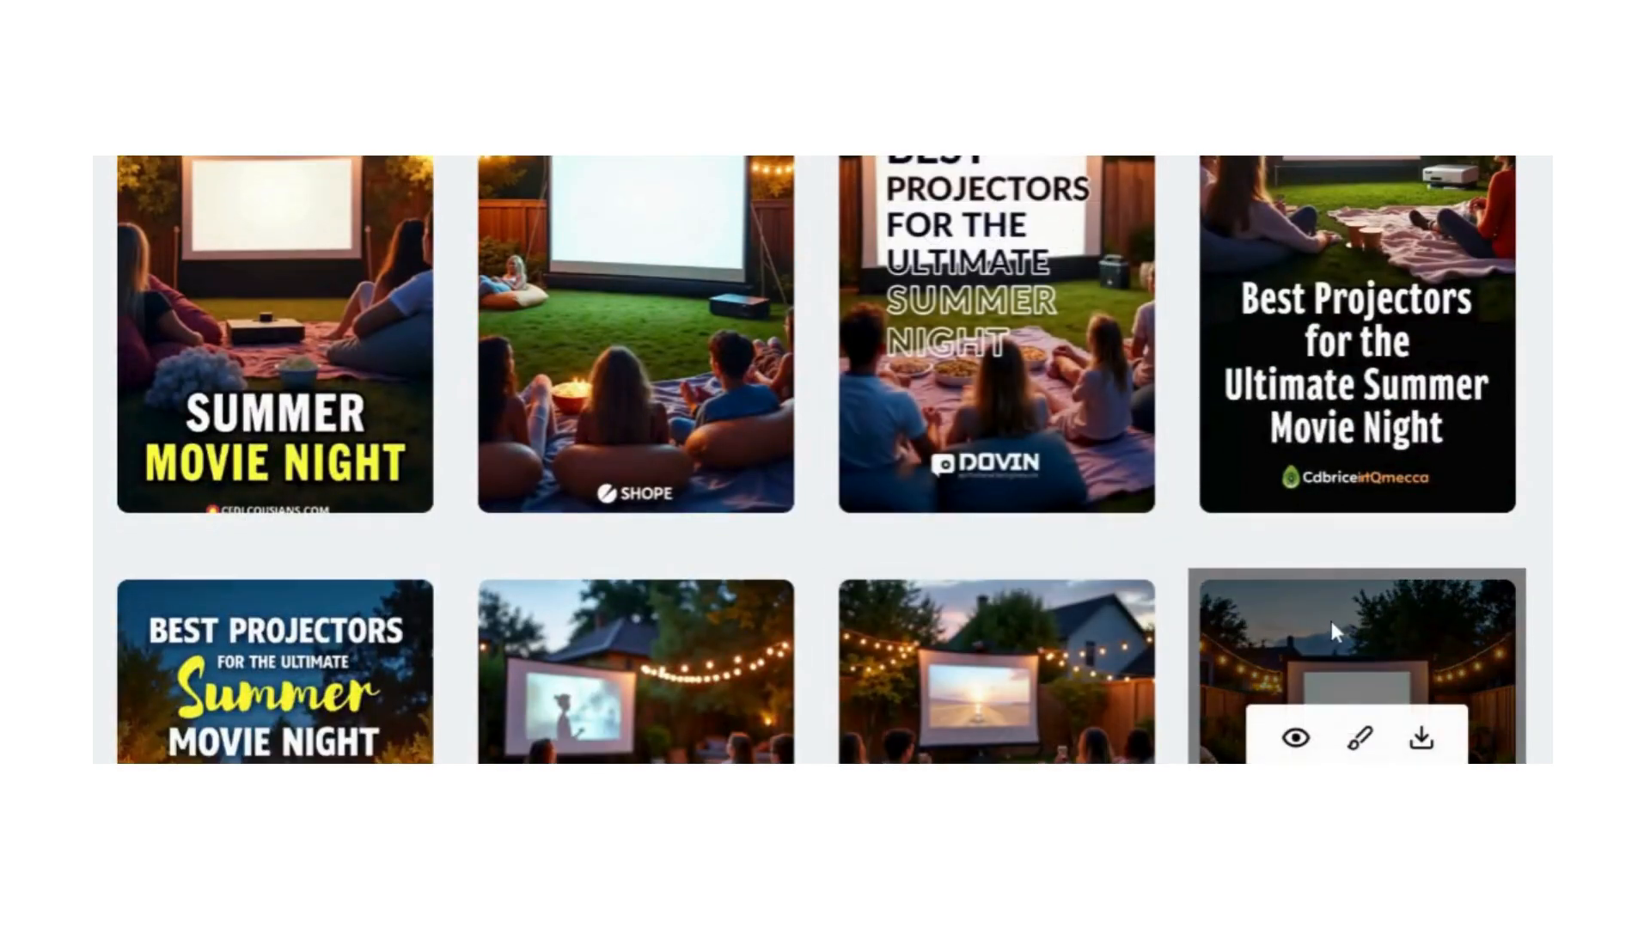